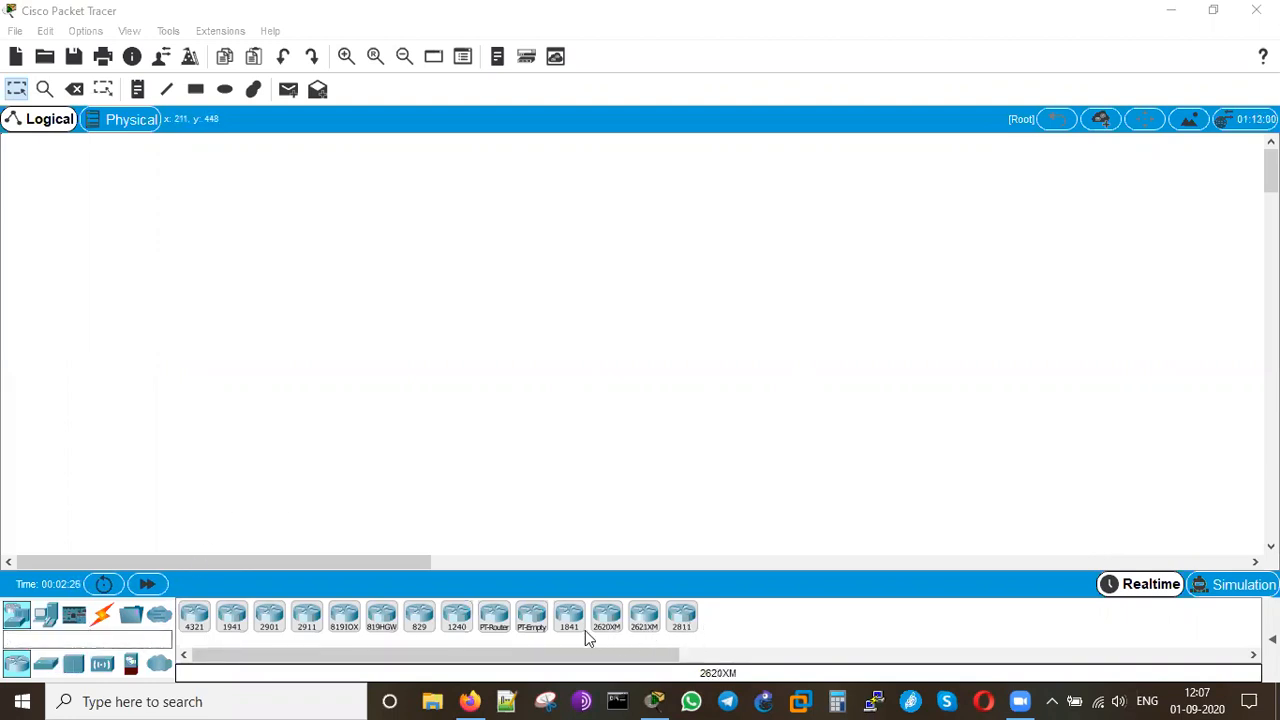
Step: Place an 1841 router in the upper middle of the workspace and a 2960 switch on each side of it
left_click_drag(566, 628, 604, 296)
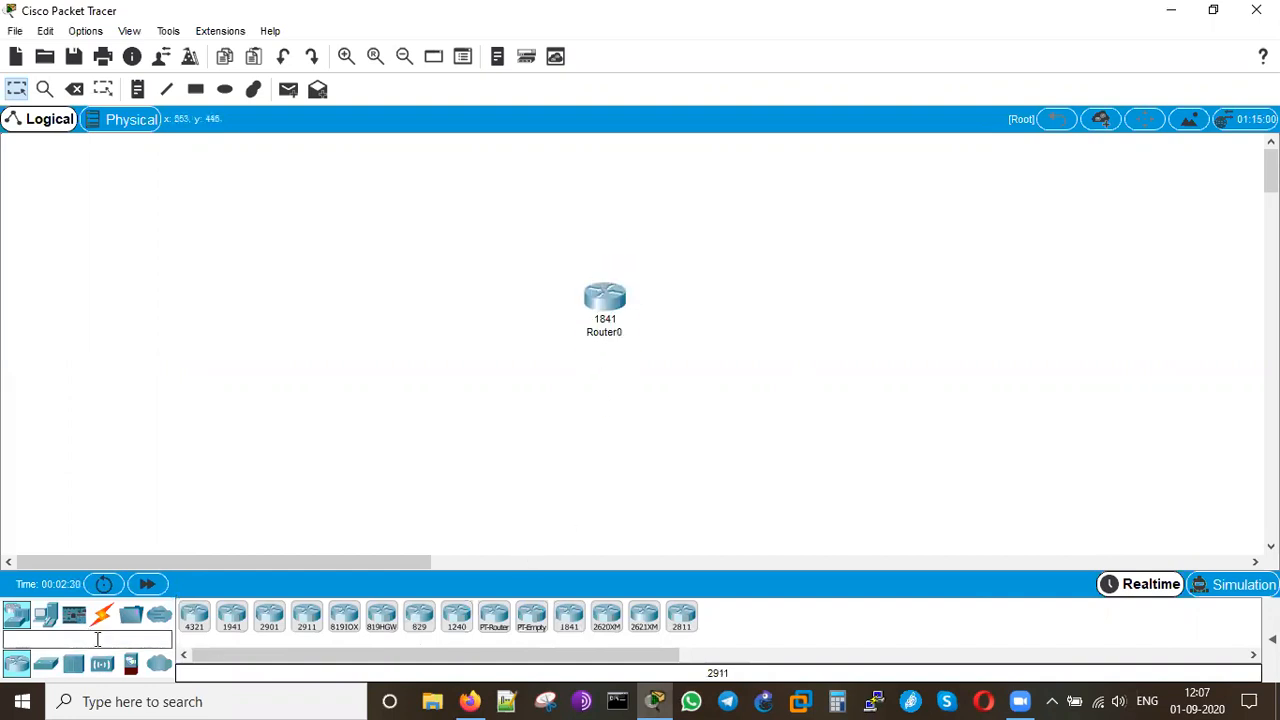
left_click(45, 664)
left_click_drag(197, 620, 333, 346)
left_click_drag(197, 625, 869, 348)
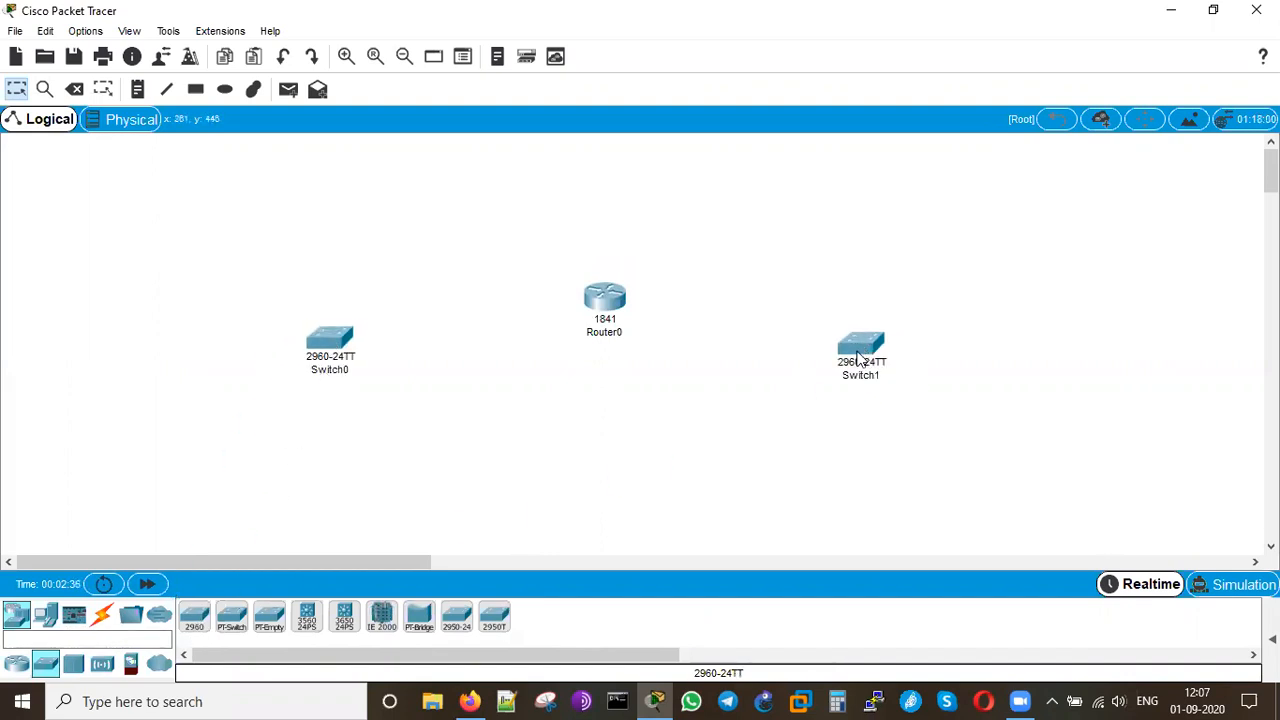
Step: Add a PC to the left of Switch0 and a generic server to the right of Switch1
left_click(45, 614)
left_click_drag(190, 620, 169, 317)
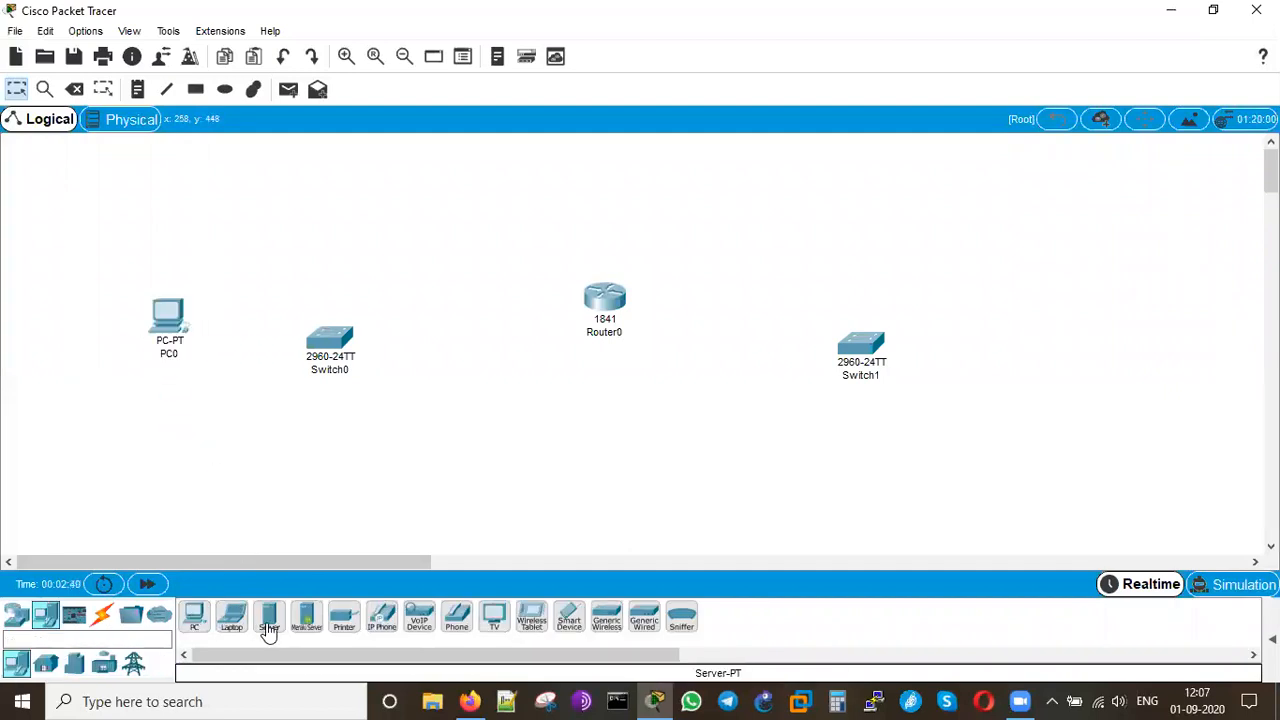
left_click_drag(1046, 352, 1050, 350)
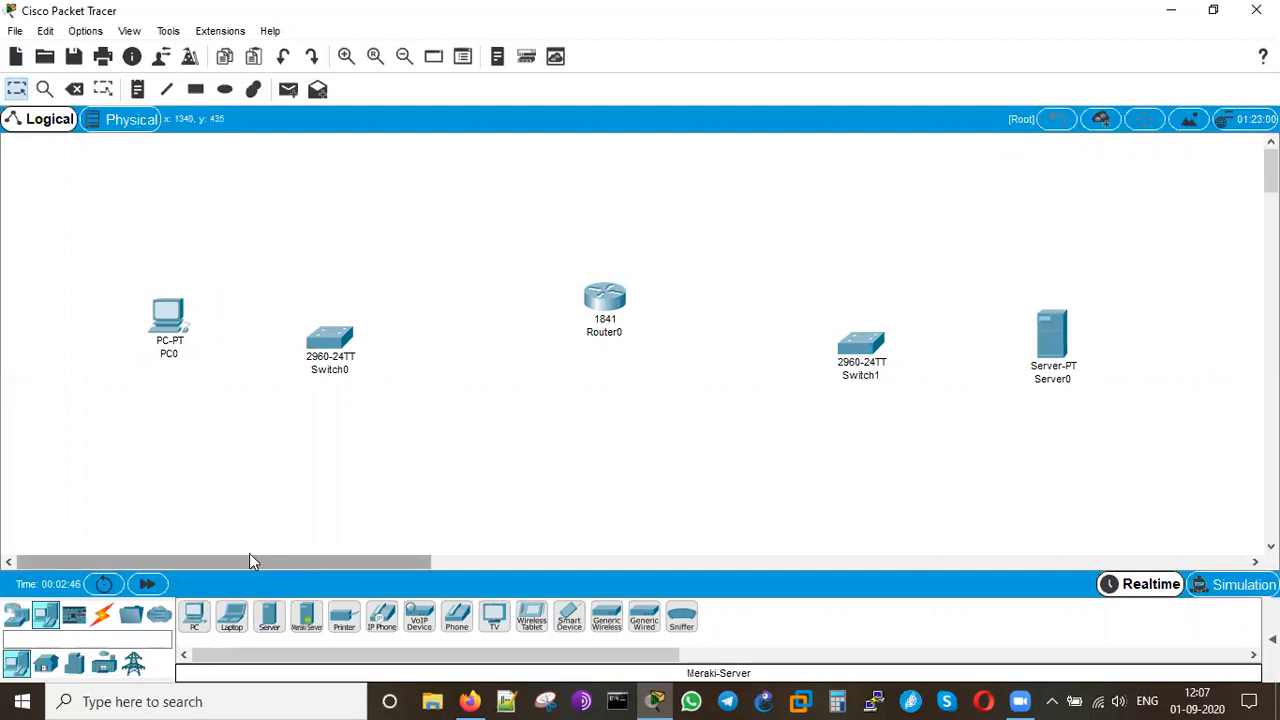
Step: Connect Router0's FastEthernet0/0 to Switch0's FastEthernet0/15 with a copper straight-through cable
left_click(102, 615)
left_click(280, 628)
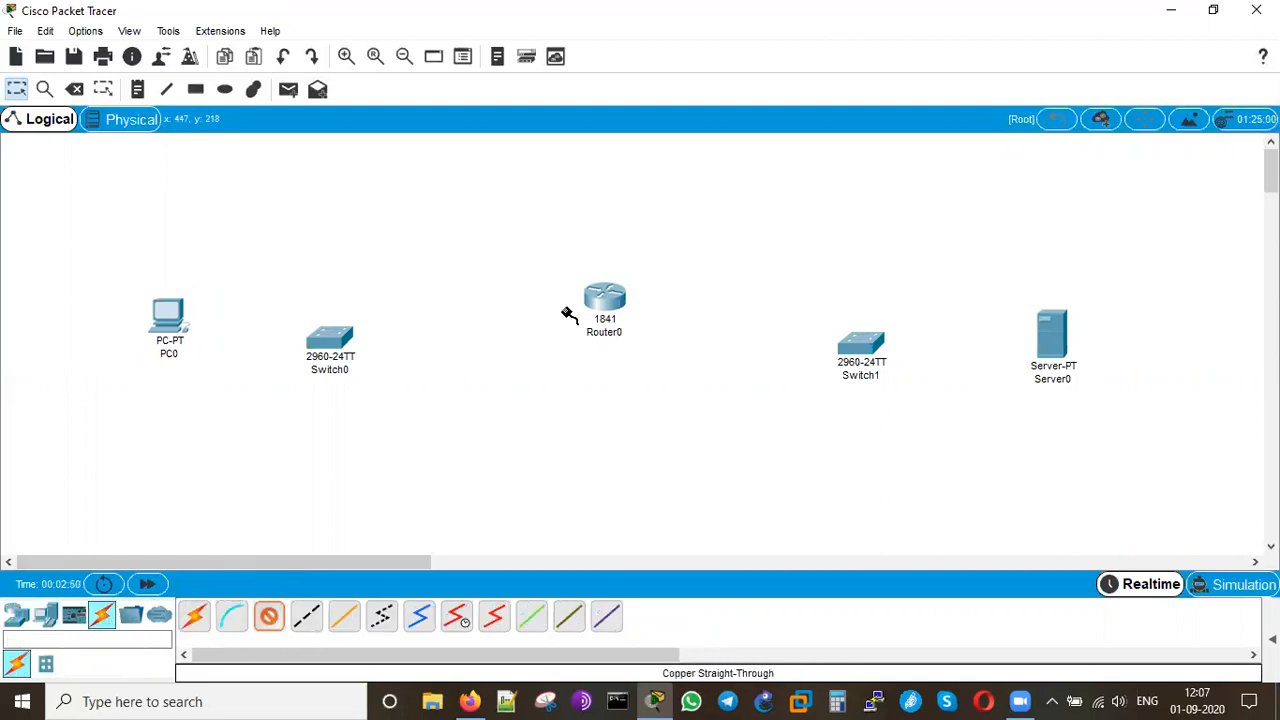
left_click(627, 321)
left_click(655, 354)
left_click(332, 344)
left_click(418, 323)
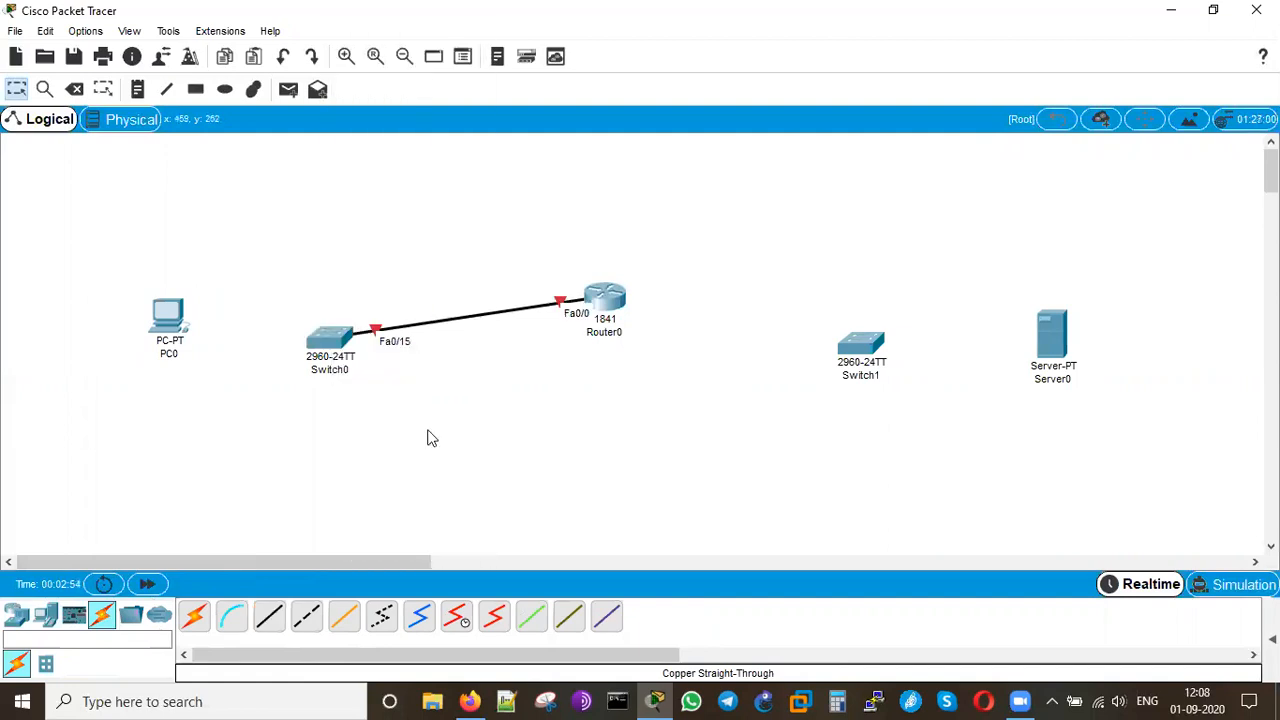
Step: Connect Router0's FastEthernet0/1 to Switch1's FastEthernet0/16 with a copper straight-through cable
left_click(612, 297)
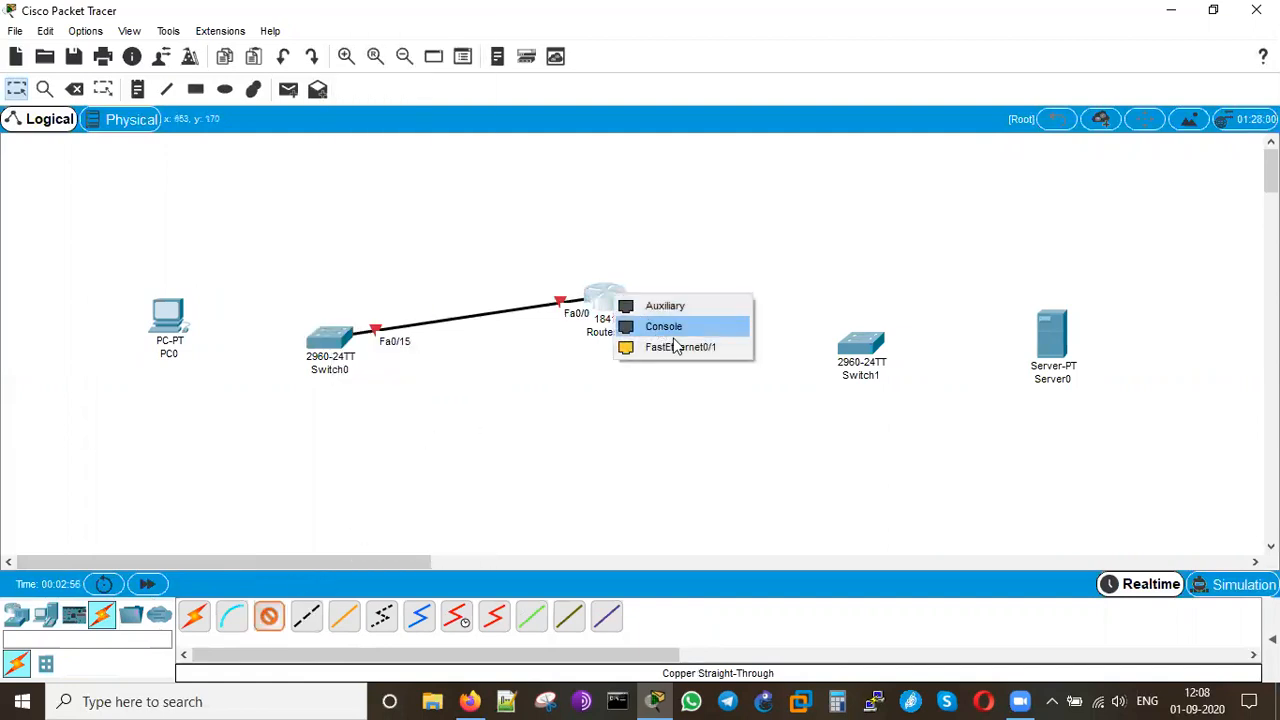
left_click(684, 348)
left_click(861, 346)
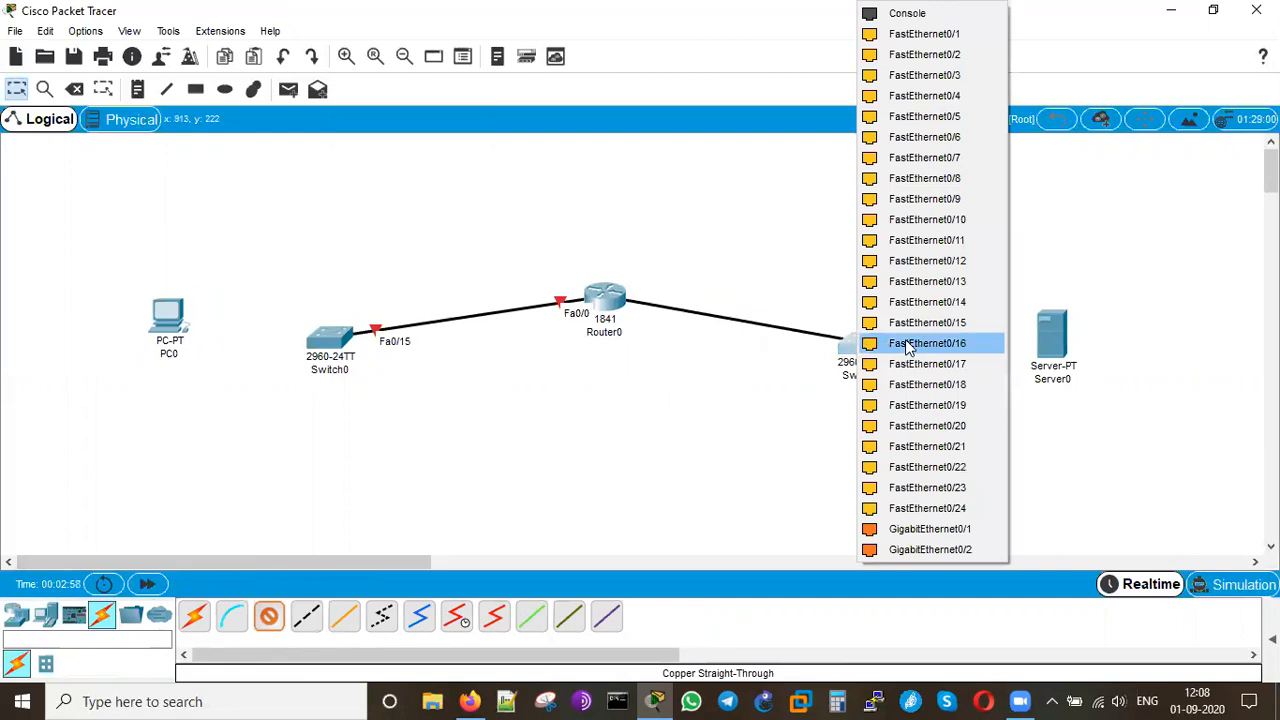
left_click(910, 341)
Step: Connect PC0's FastEthernet0 to Switch0's FastEthernet0/17 with a copper straight-through cable
left_click(269, 616)
left_click(166, 322)
left_click(223, 391)
left_click(328, 340)
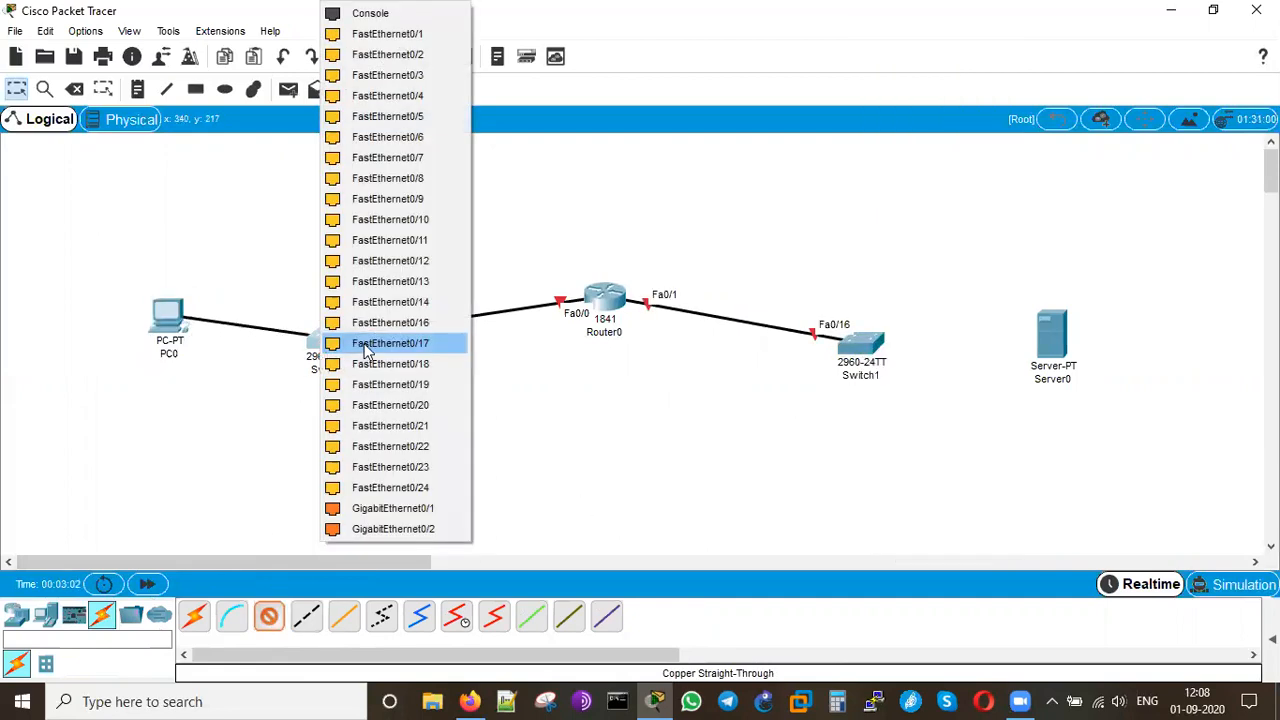
left_click(386, 340)
Step: Connect Switch1's FastEthernet0/19 to Server0's FastEthernet0 with a copper straight-through cable
left_click(275, 622)
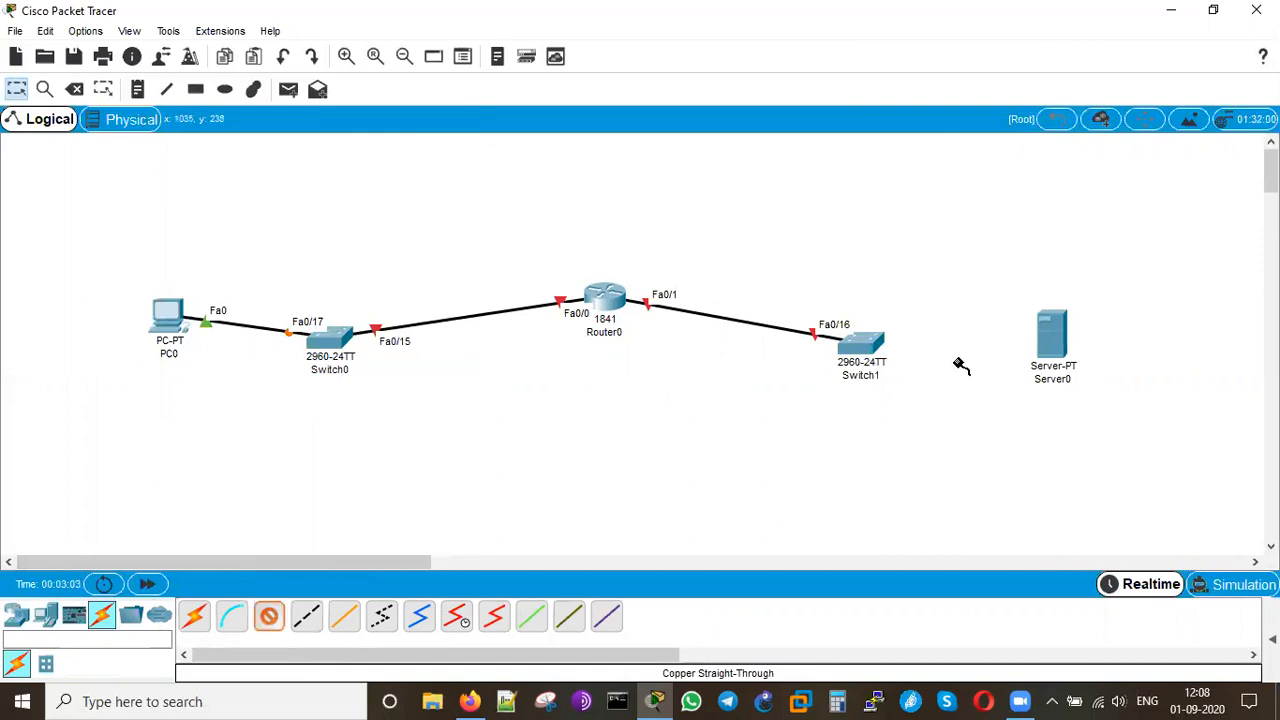
left_click(862, 345)
left_click(916, 385)
left_click(1050, 336)
left_click(1092, 346)
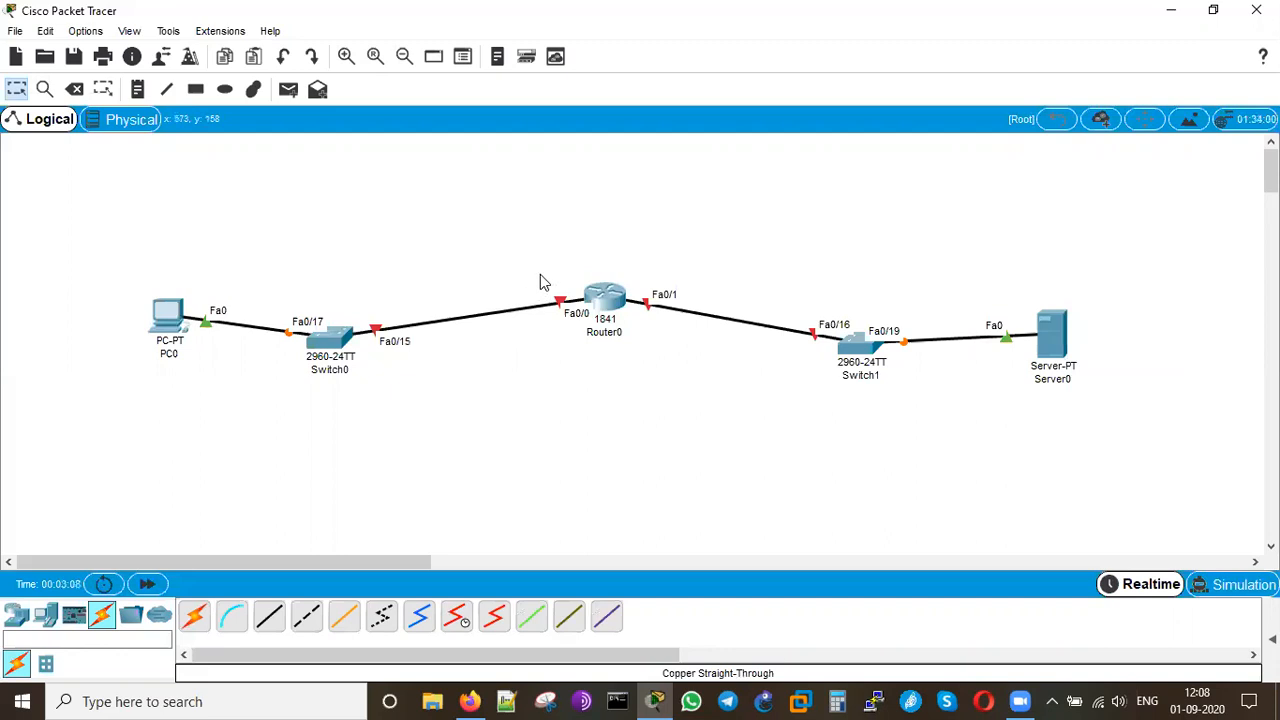
Step: Raise Router0 above the other devices and align PC0, both switches and Server0 in a roughly level row
left_click_drag(605, 297, 605, 215)
left_click_drag(167, 325, 131, 348)
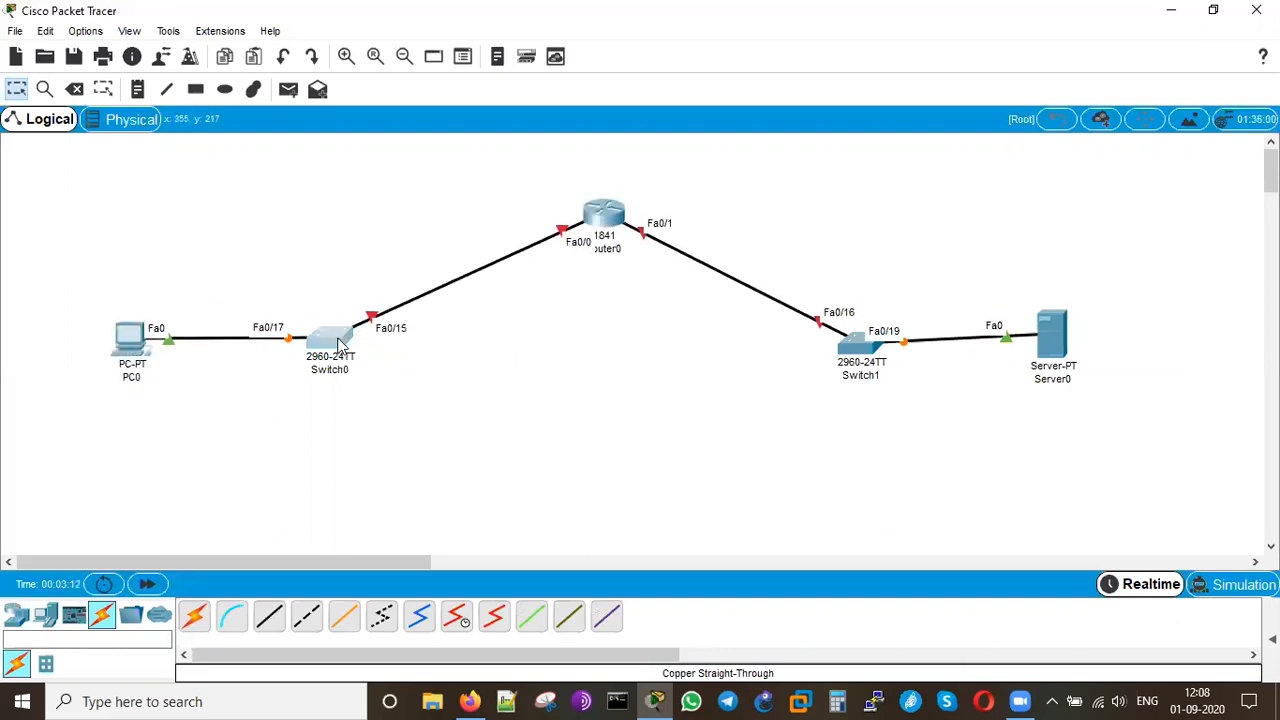
left_click_drag(340, 345, 358, 349)
left_click_drag(856, 362, 843, 361)
left_click_drag(1028, 347, 1061, 349)
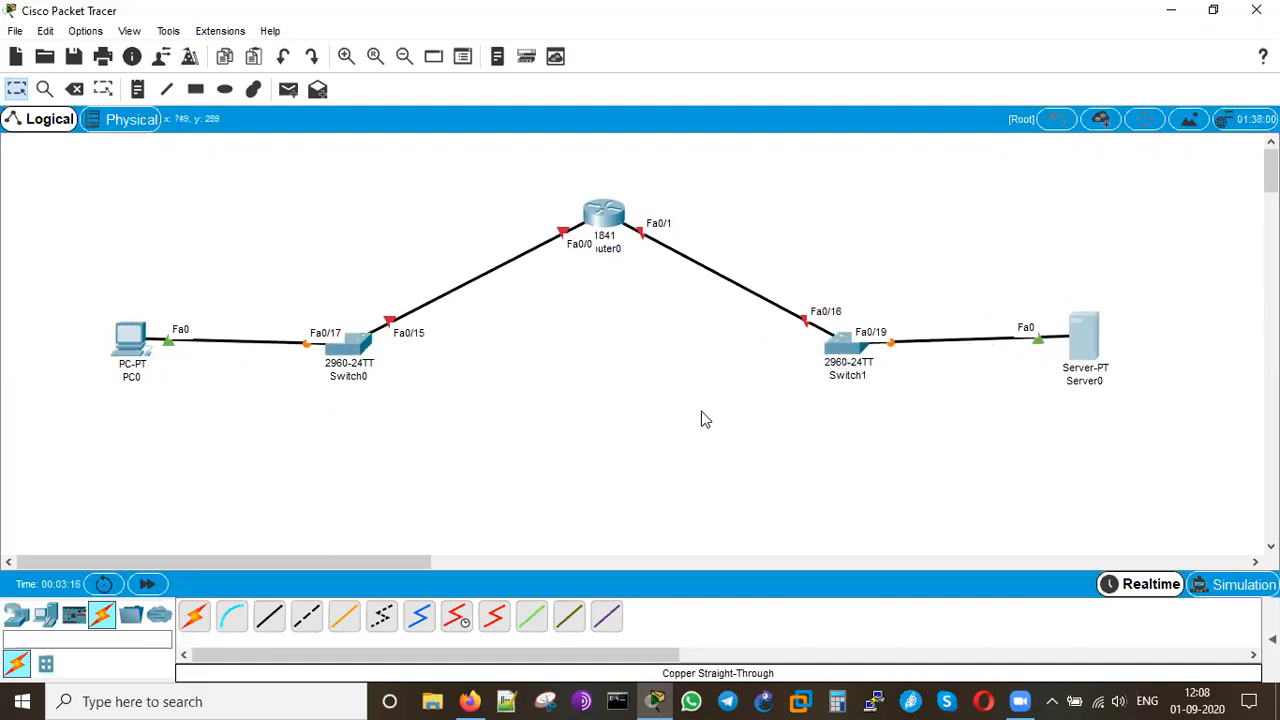
left_click_drag(118, 346, 125, 359)
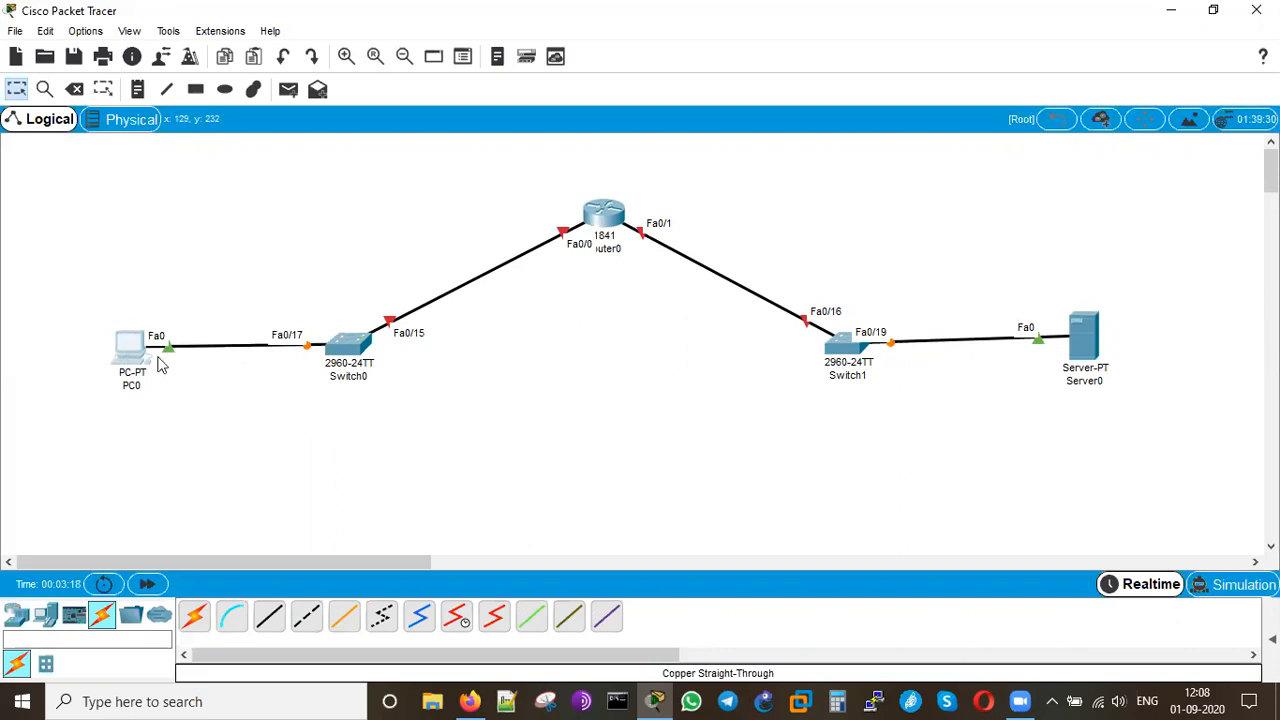
Step: Enlarge the topology and shift PC0, both switches and Server0 inward so everything fits in view
left_click(347, 56)
left_click(347, 56)
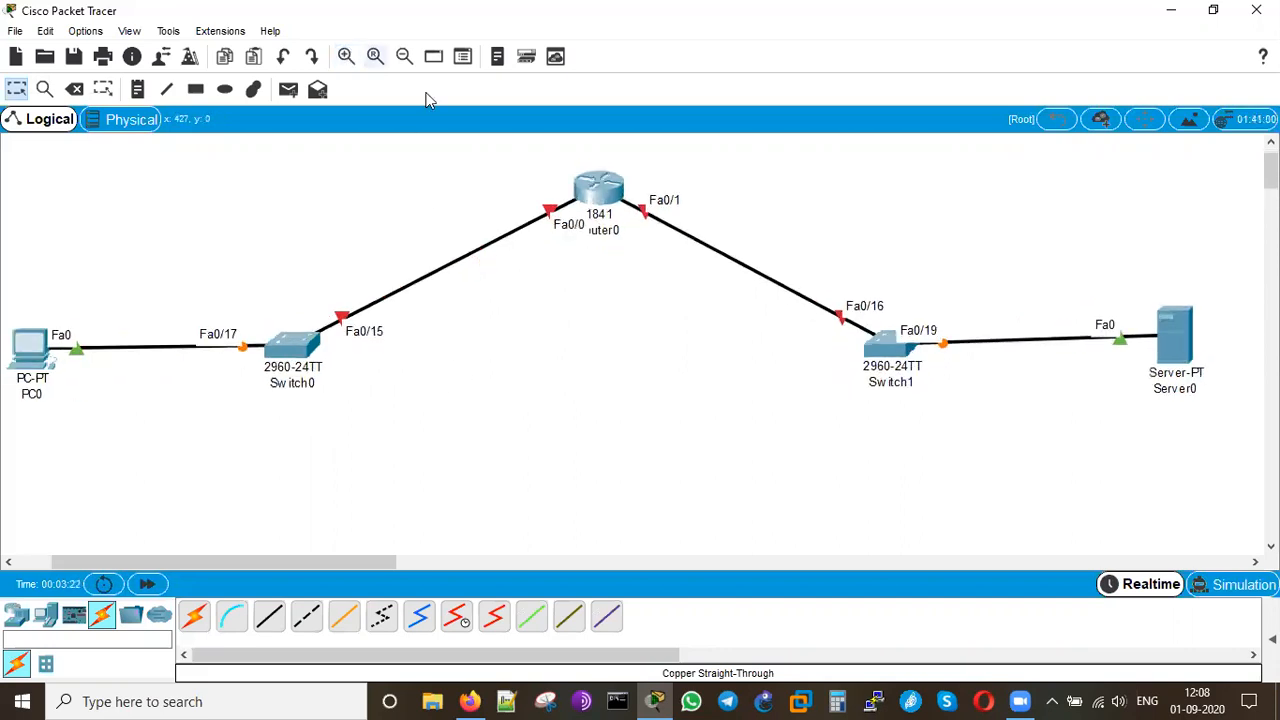
left_click_drag(27, 368, 92, 368)
left_click_drag(292, 362, 384, 360)
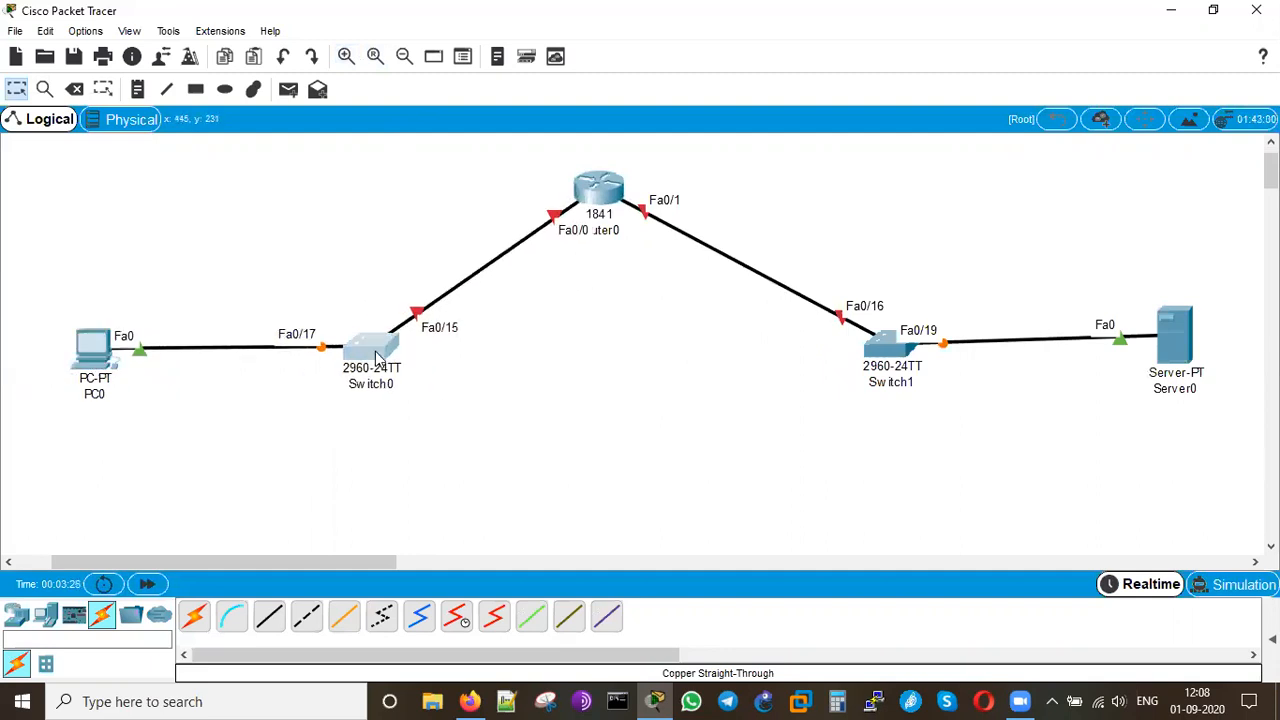
left_click_drag(898, 358, 848, 357)
left_click_drag(1172, 340, 1108, 340)
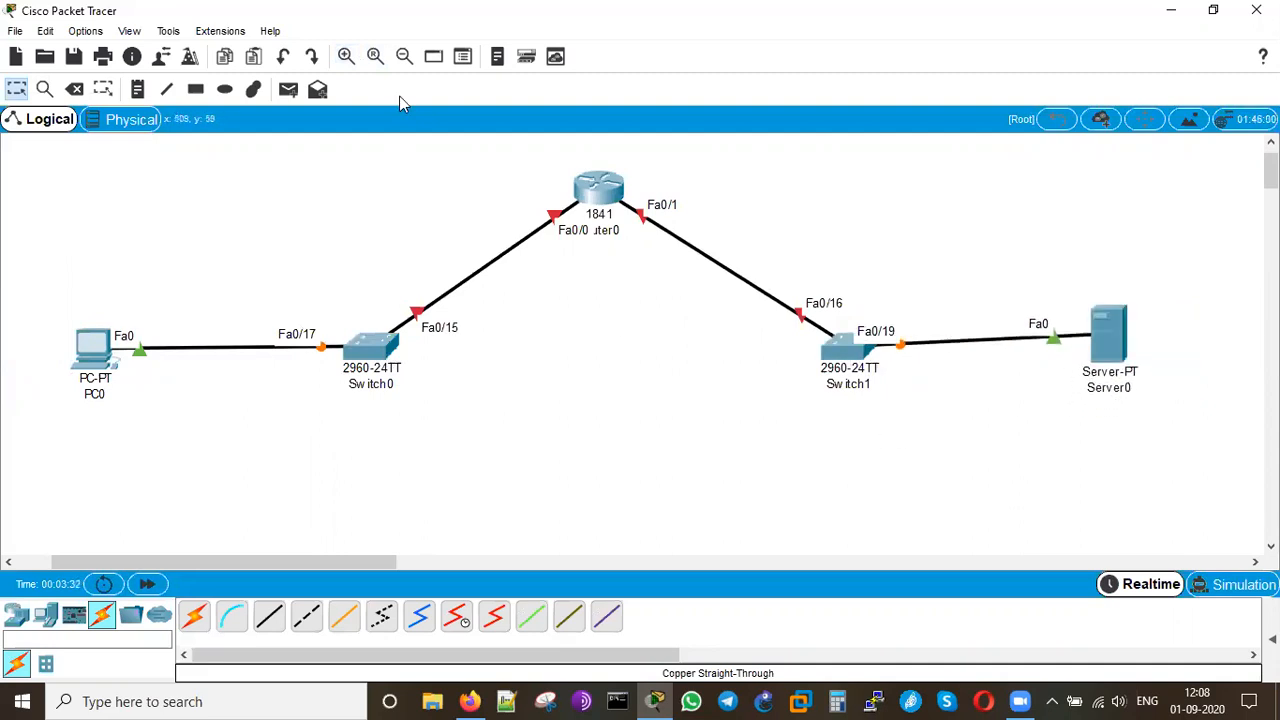
Step: Add the text notes OUTSIDE beside the Router0–Switch1 link and INSIDE beside the Router0–Switch0 link
left_click(138, 90)
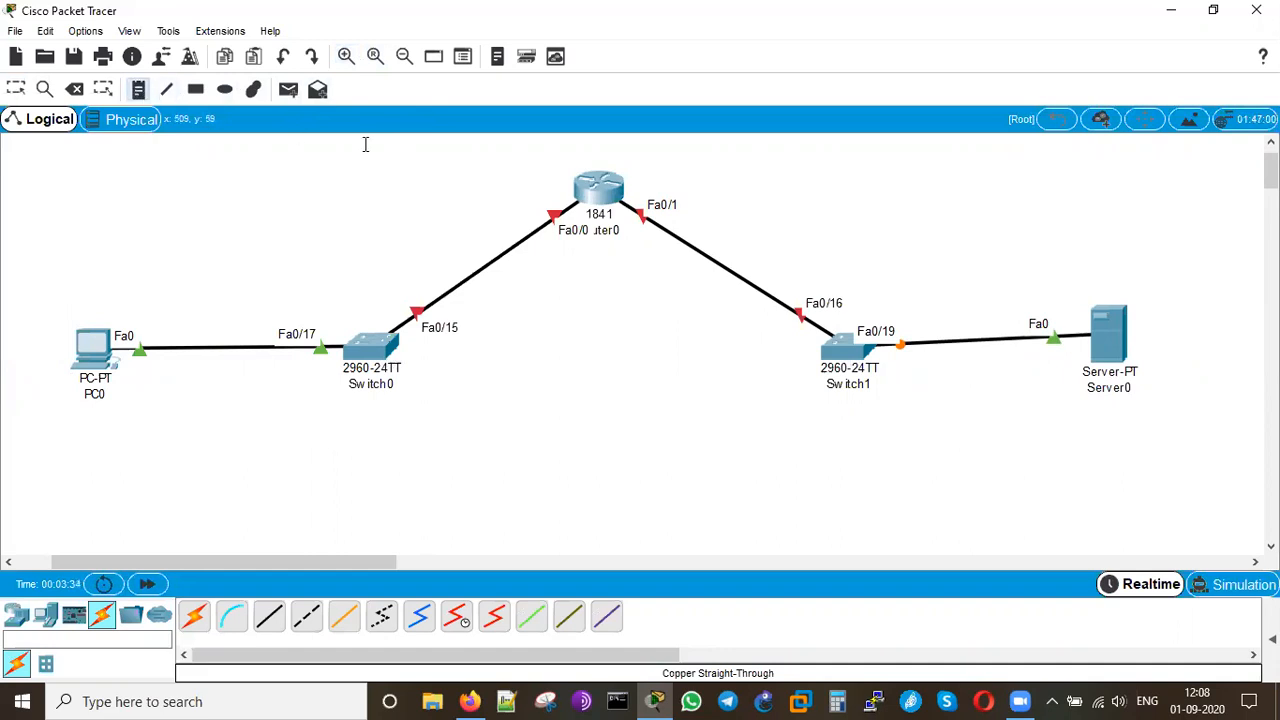
left_click(722, 213)
type("ou")
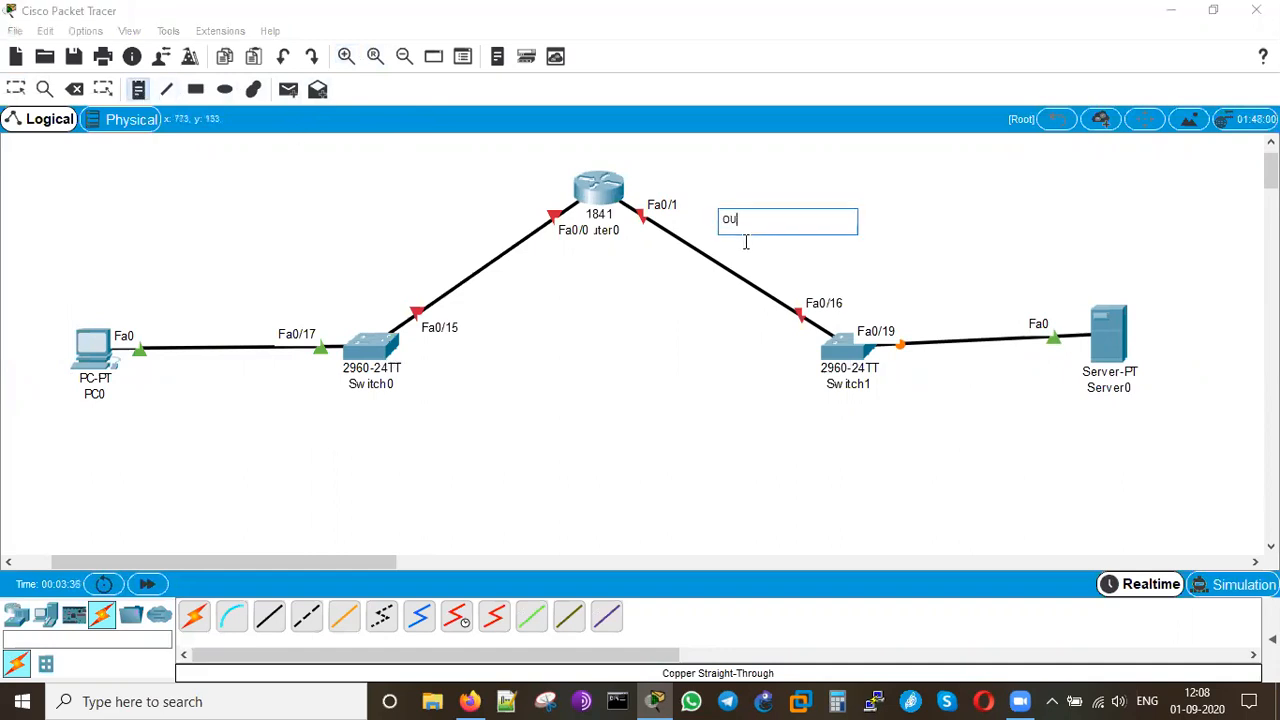
left_click(679, 363)
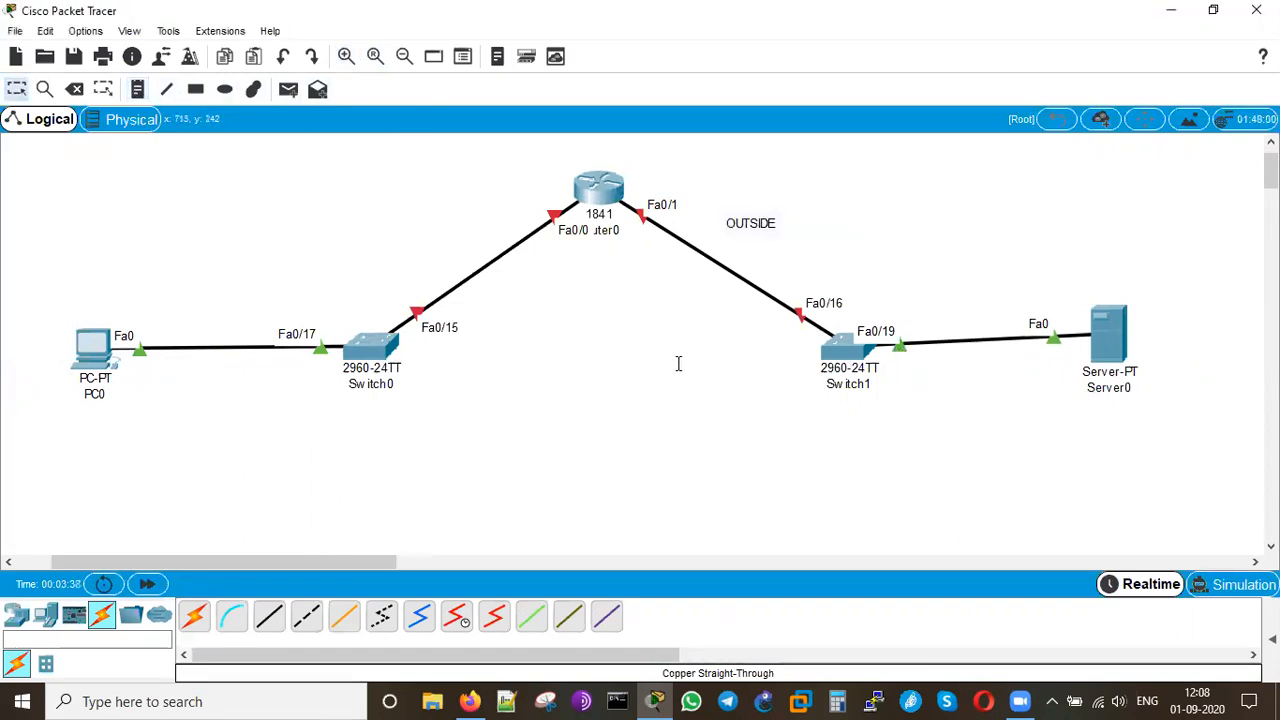
left_click(138, 90)
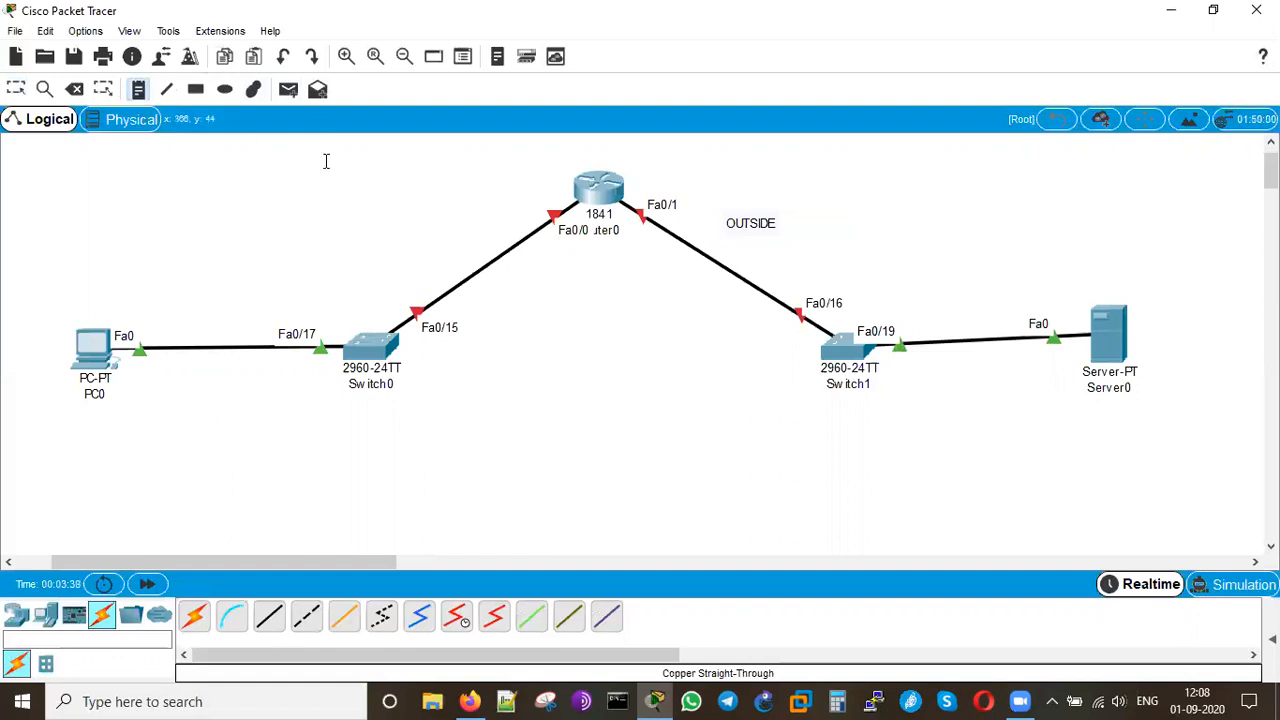
left_click(389, 227)
type("INSD")
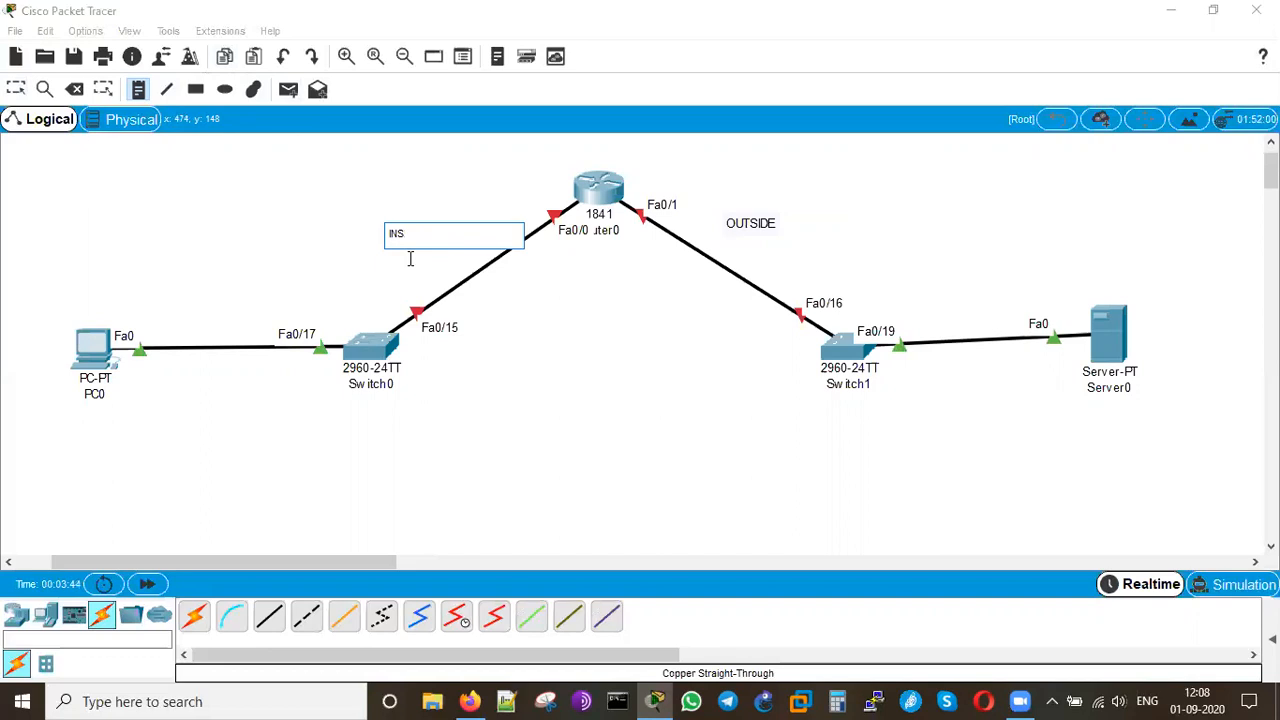
key("Escape")
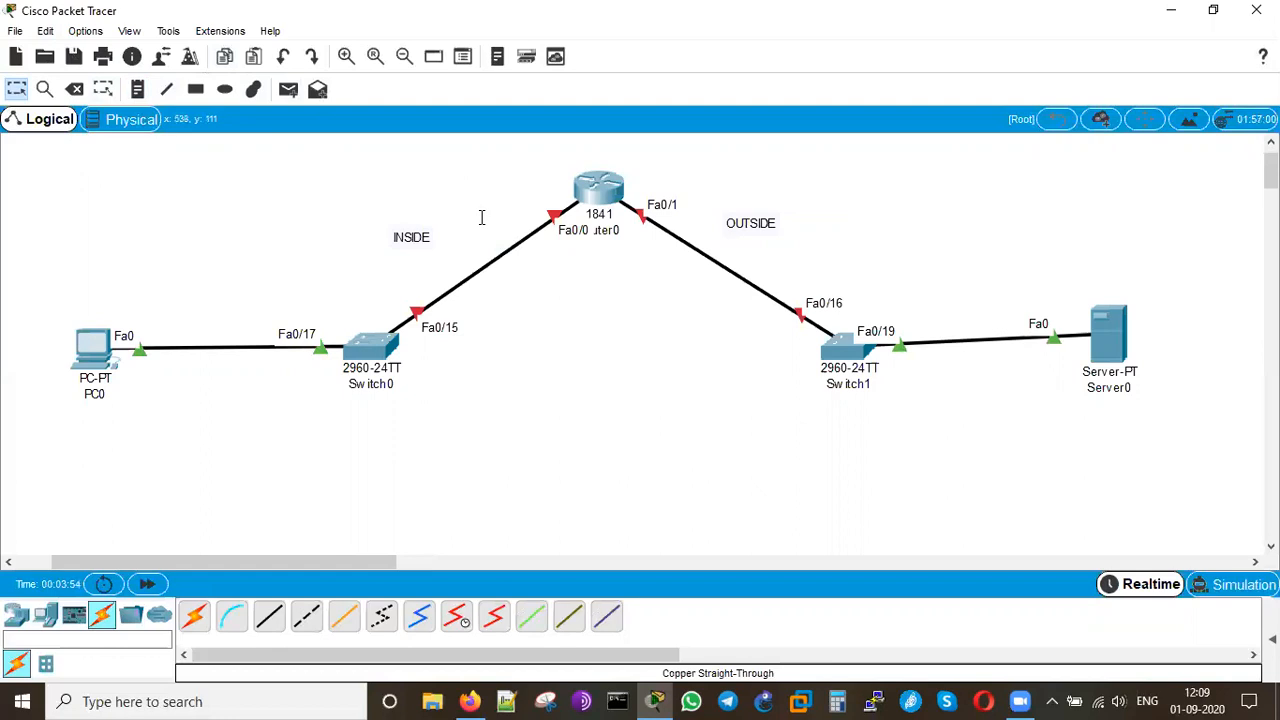
Step: Label Router0's Fa0/0 side with the note 192.168.1.1/24 and its Fa0/1 side with 202.1.1.1/24
left_click(139, 89)
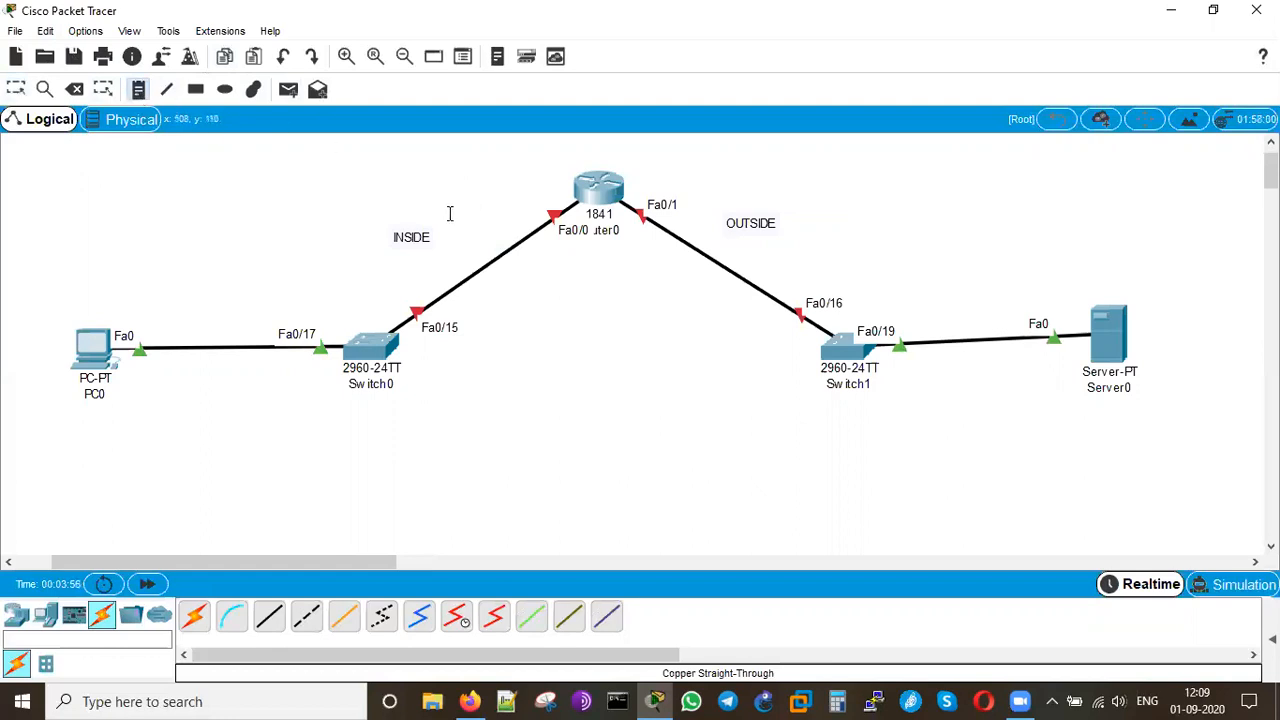
left_click(448, 206)
type("192.168.1.1/24")
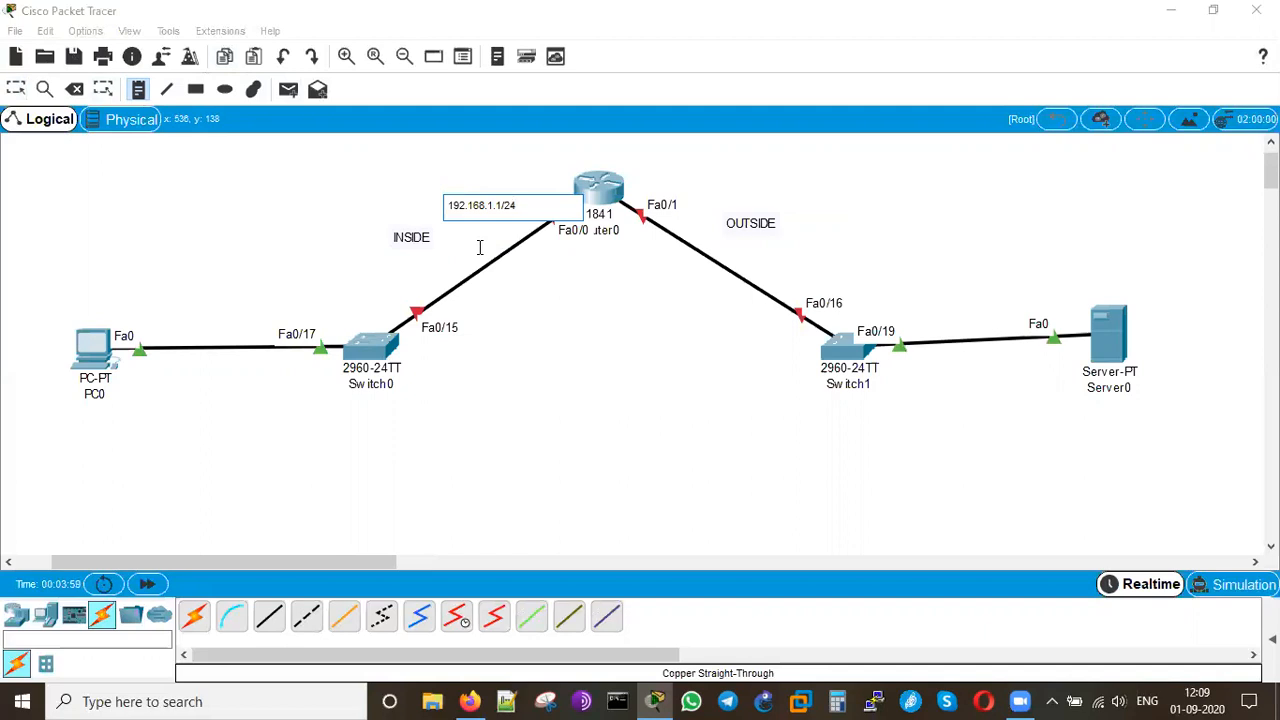
left_click(664, 409)
left_click(139, 89)
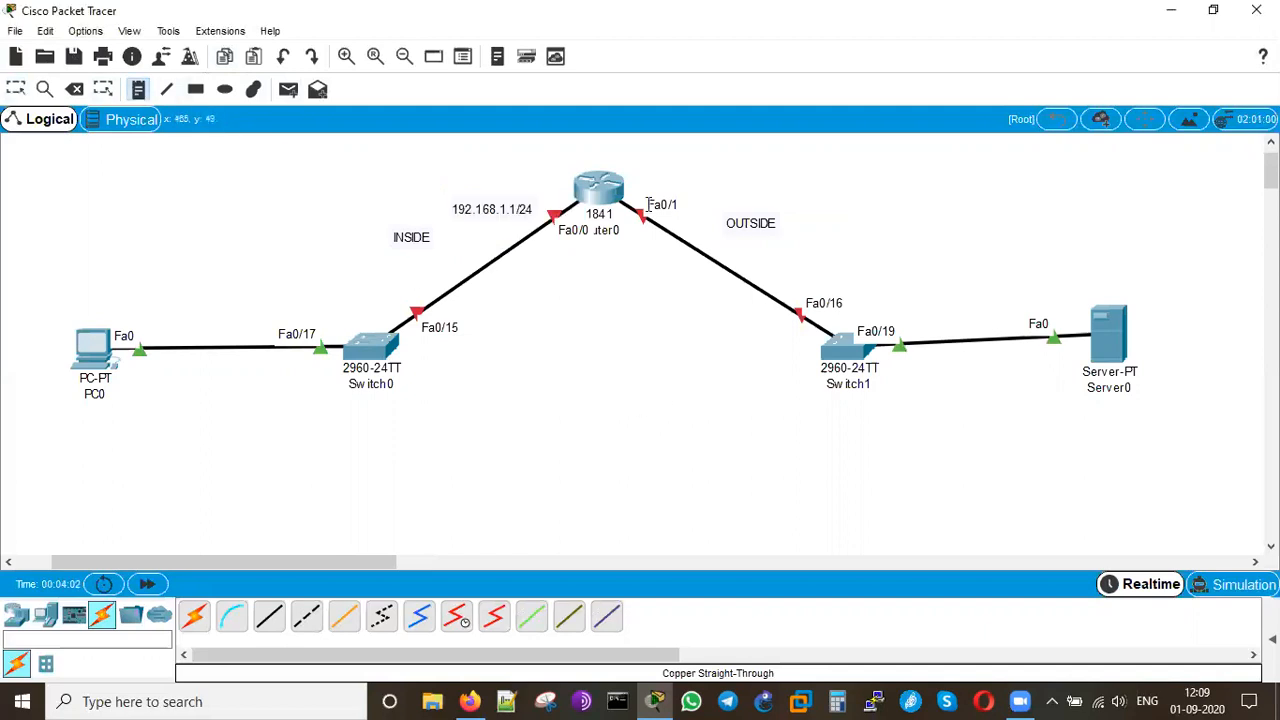
left_click(699, 196)
type("202.1.1.1/")
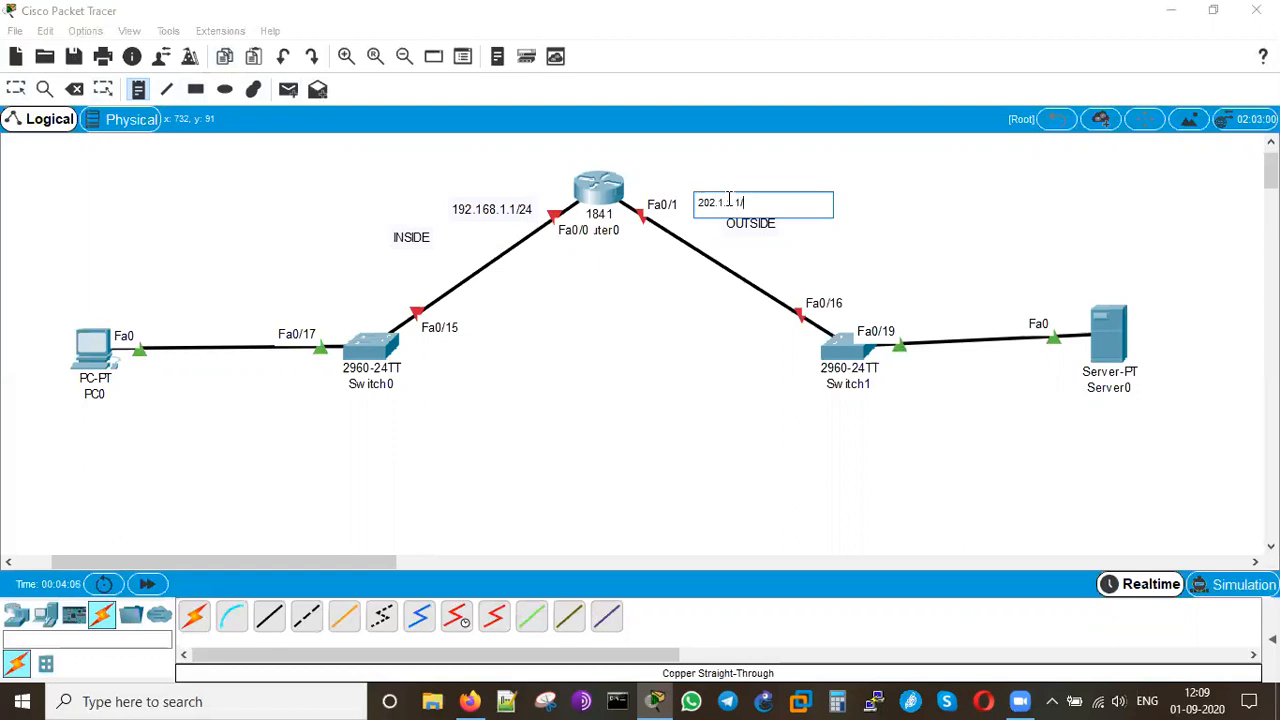
type("24")
left_click(711, 434)
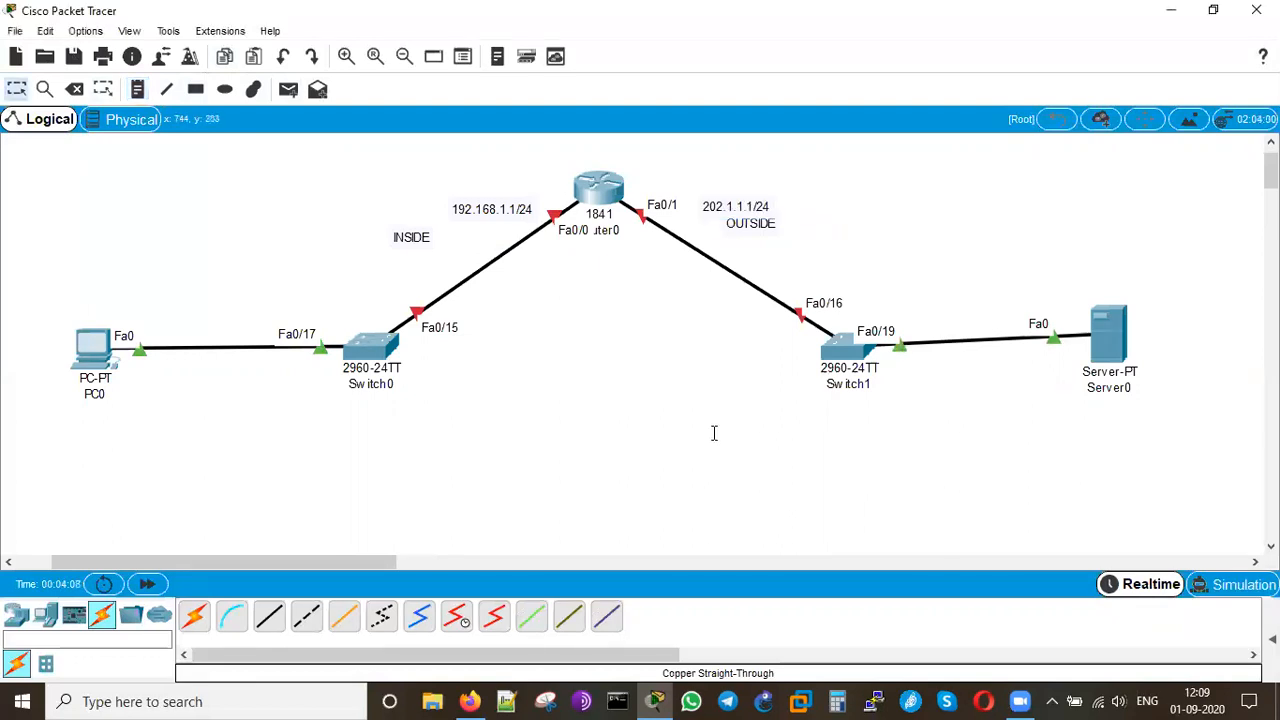
Step: Add a two-line note under Server0 reading 202.1.1.2/24 and GW 202.1.1.1
left_click(137, 89)
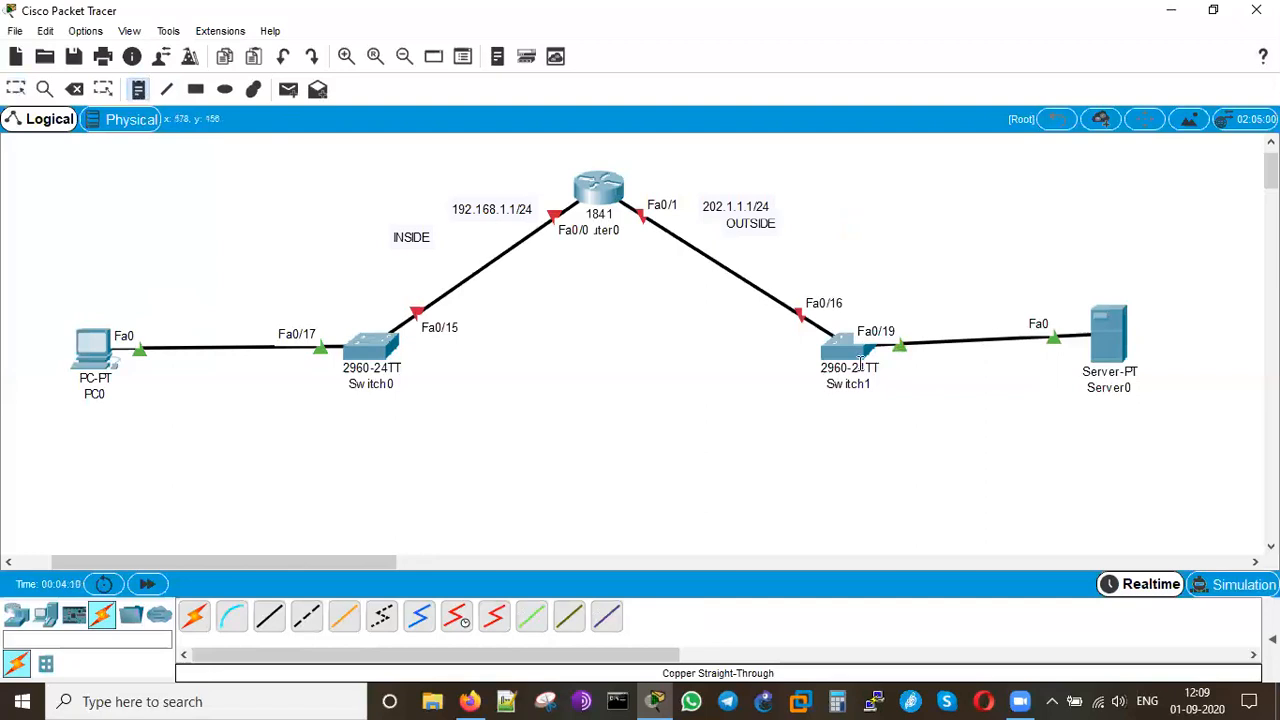
left_click(1026, 408)
type("20")
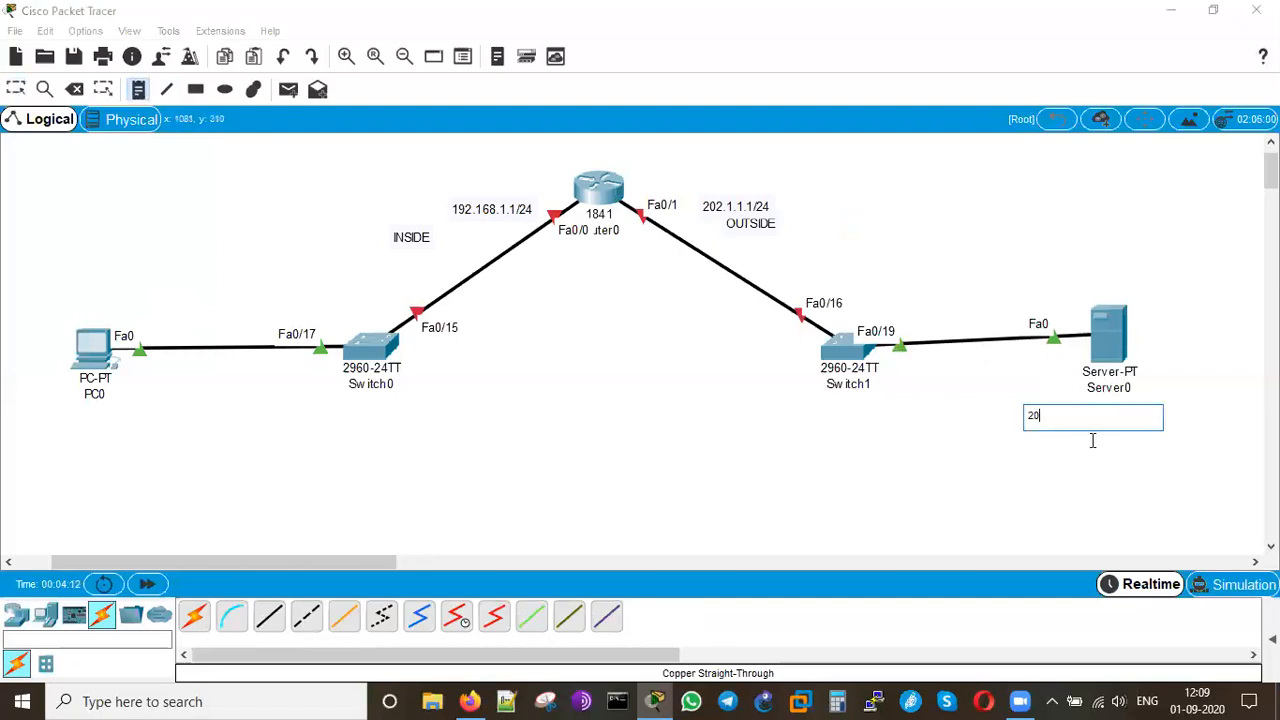
type("2.1.1.2/24")
key("Return")
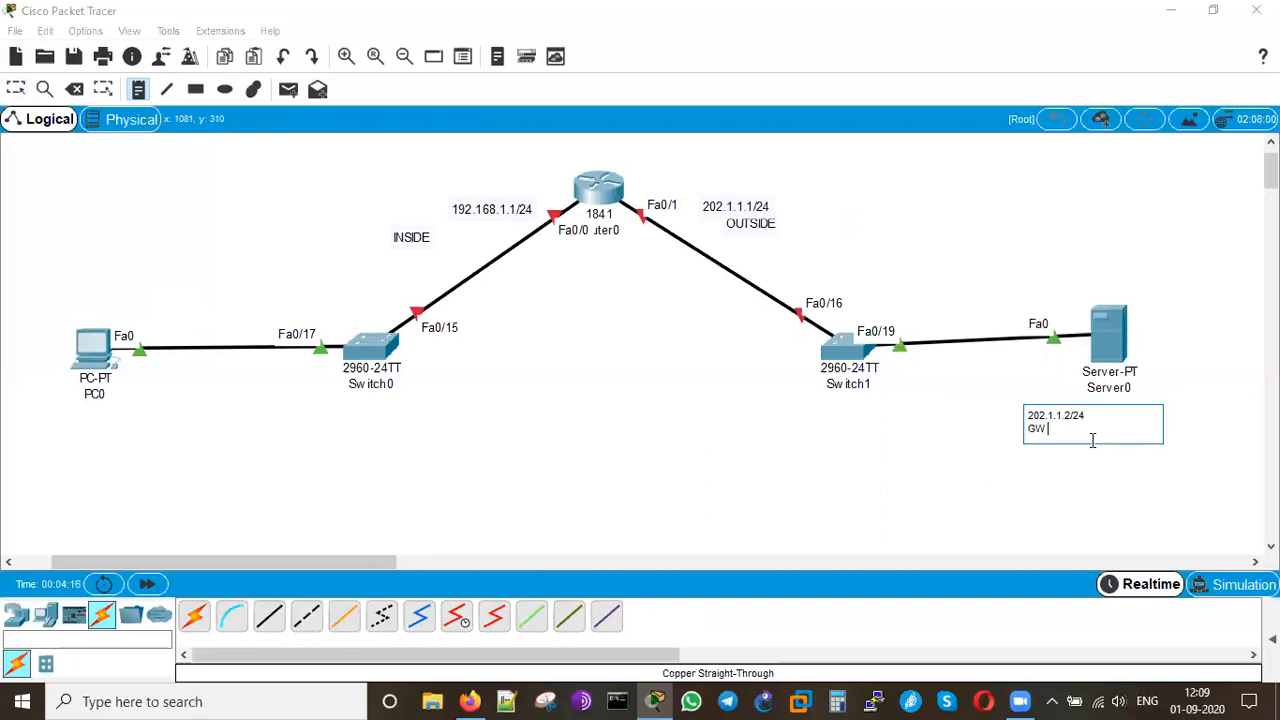
type("GW 202.1.1.1")
left_click(790, 474)
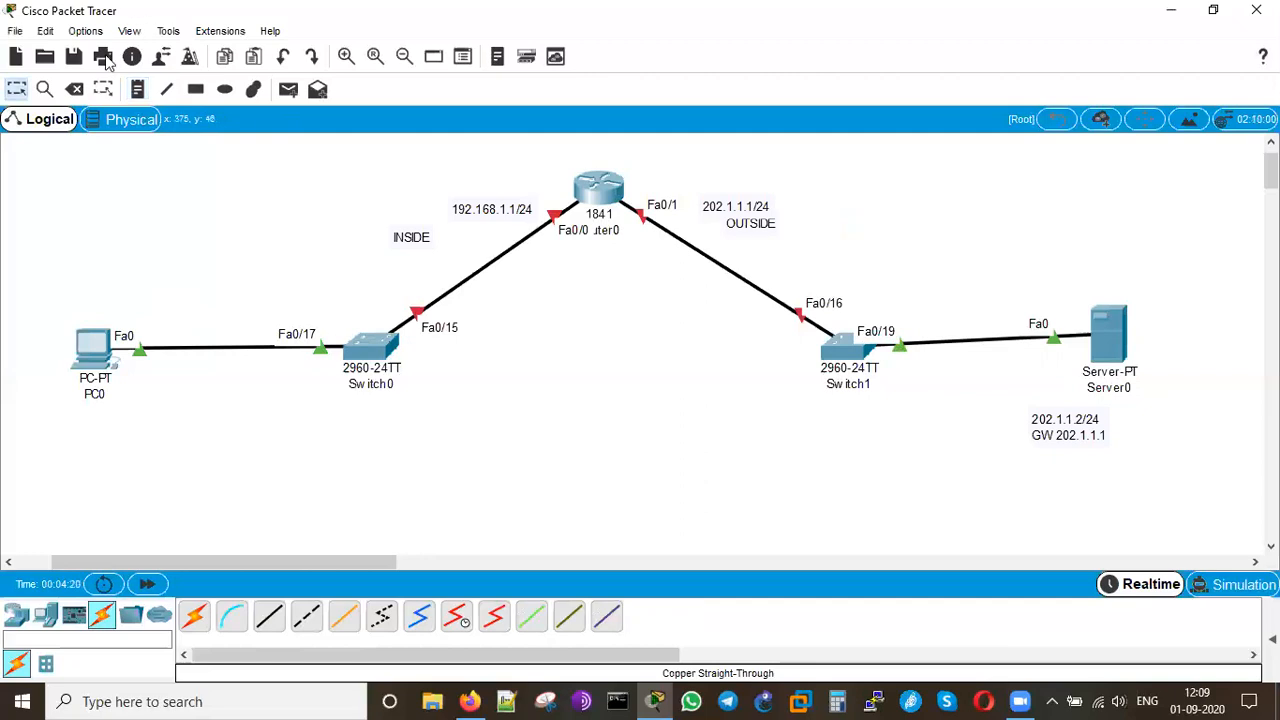
Step: Add a two-line note reading 192.168.1.10/24 and GW 192.168.1.1, and position it beside PC0's name
left_click(139, 90)
left_click(129, 393)
type("192.168.1.10/24")
key("Return")
type("GW 192.168")
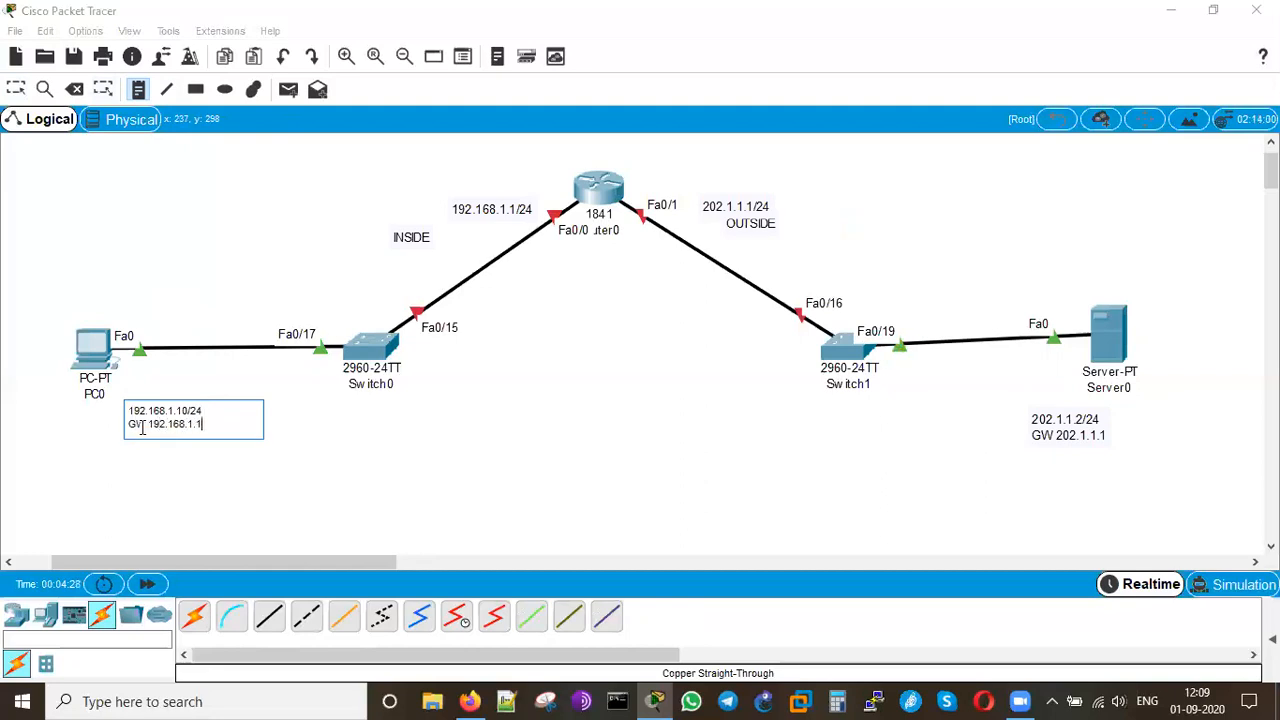
key("Escape")
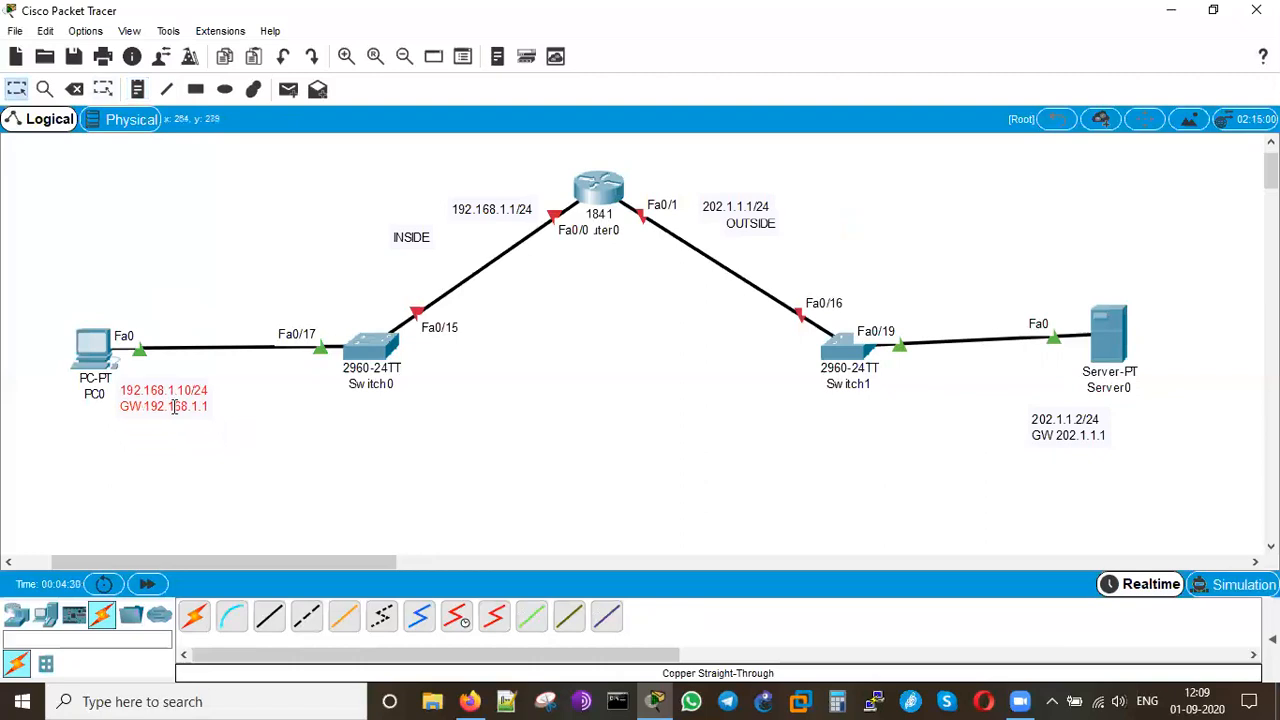
left_click(227, 457)
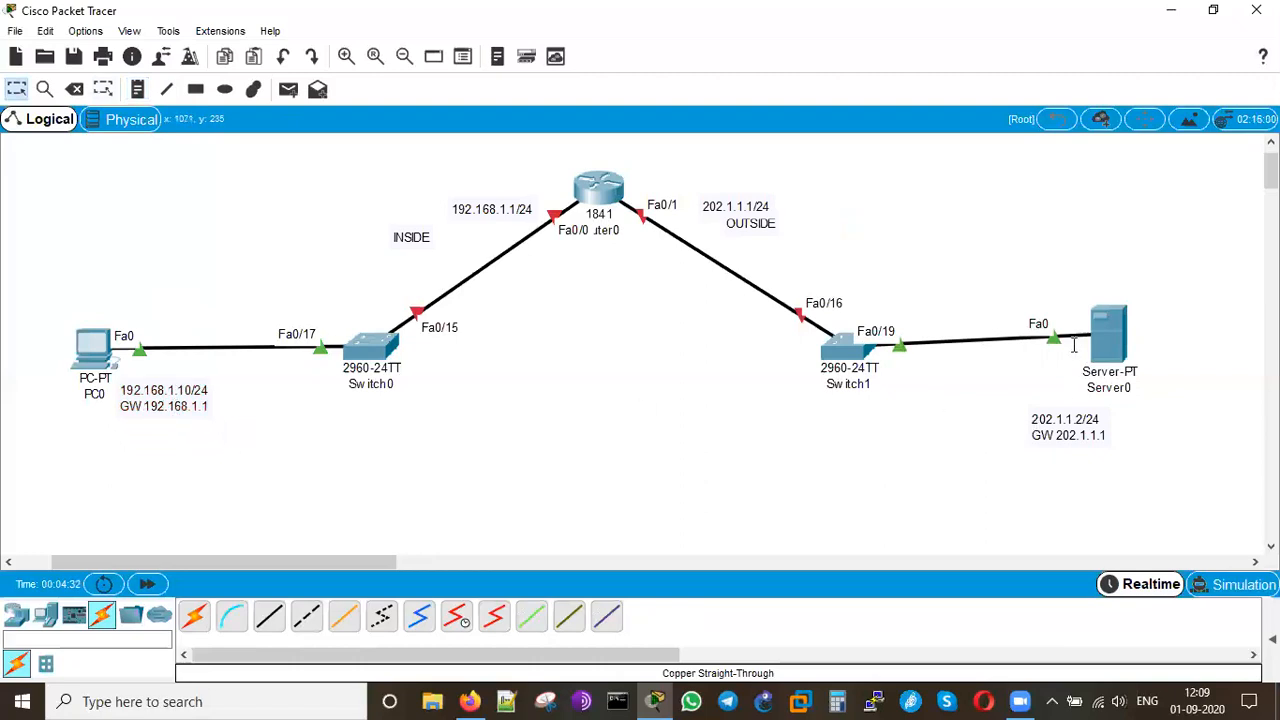
Step: Move Server0 slightly down to level its link, and add a two-line note below Router0 reading Port Address Translation and PAT
left_click_drag(1107, 338, 1106, 347)
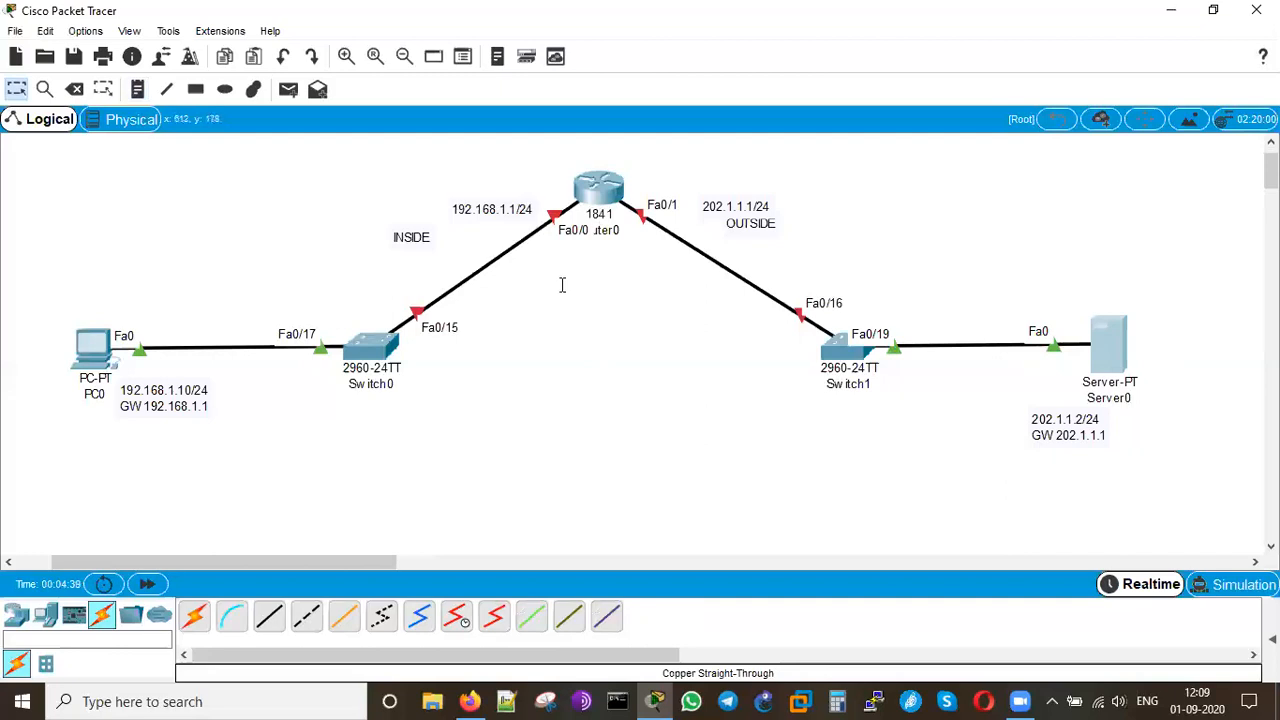
left_click(138, 89)
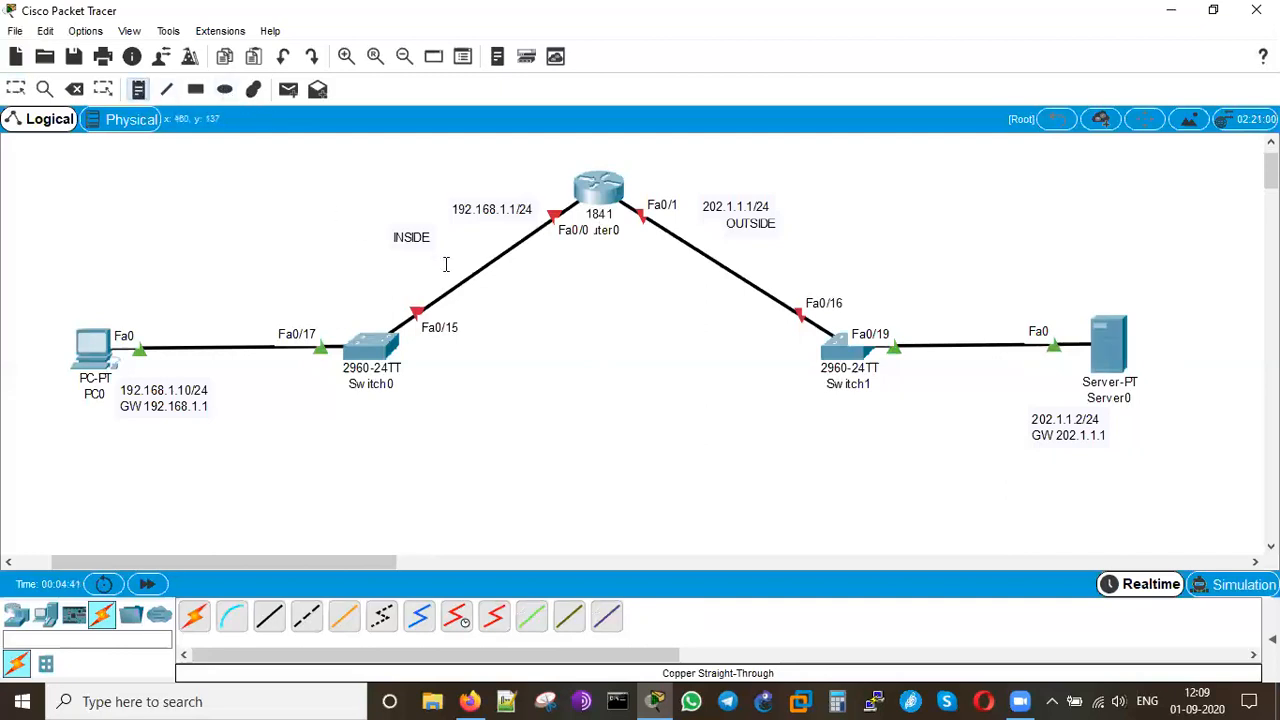
left_click(547, 277)
type("PA")
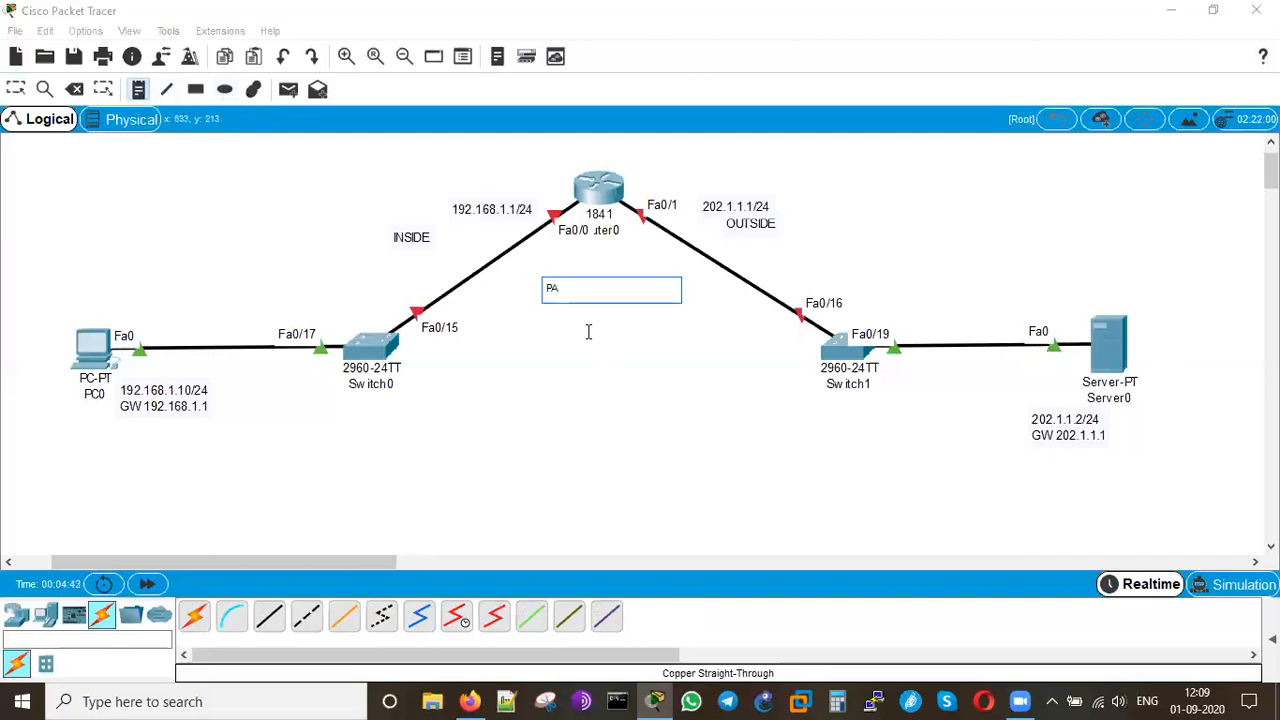
type("ation")
key("Return")
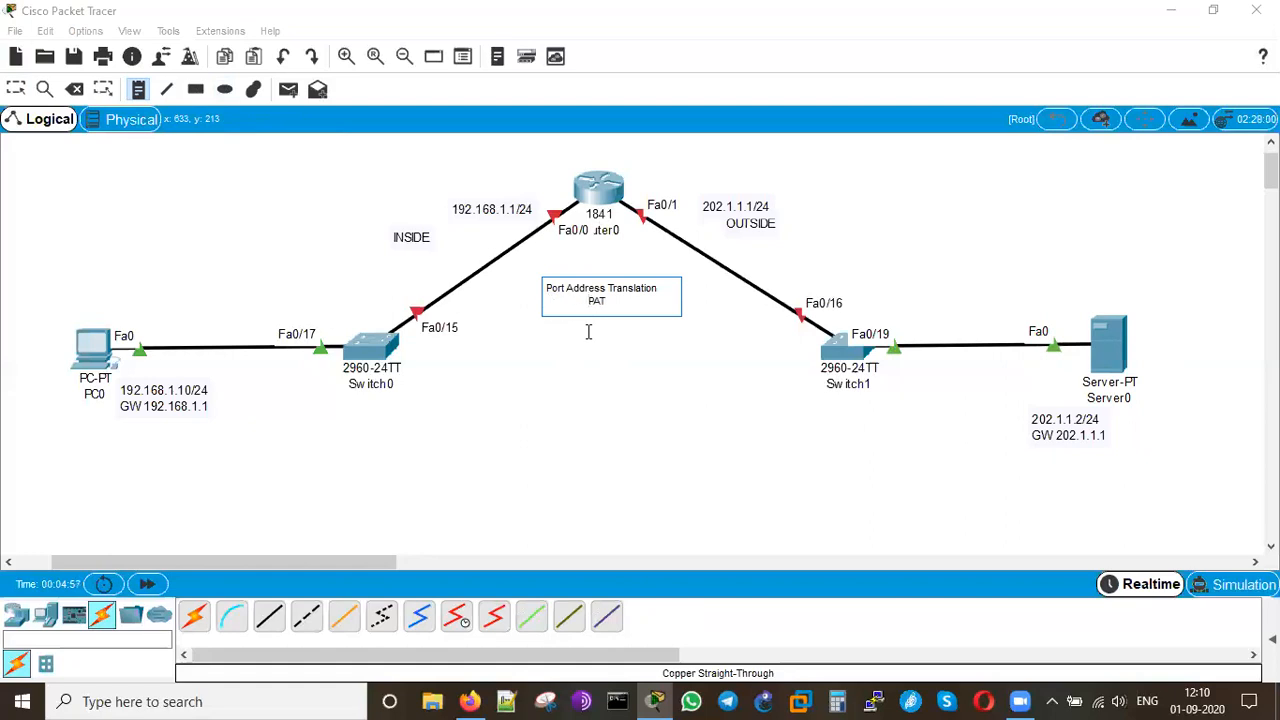
left_click(608, 369)
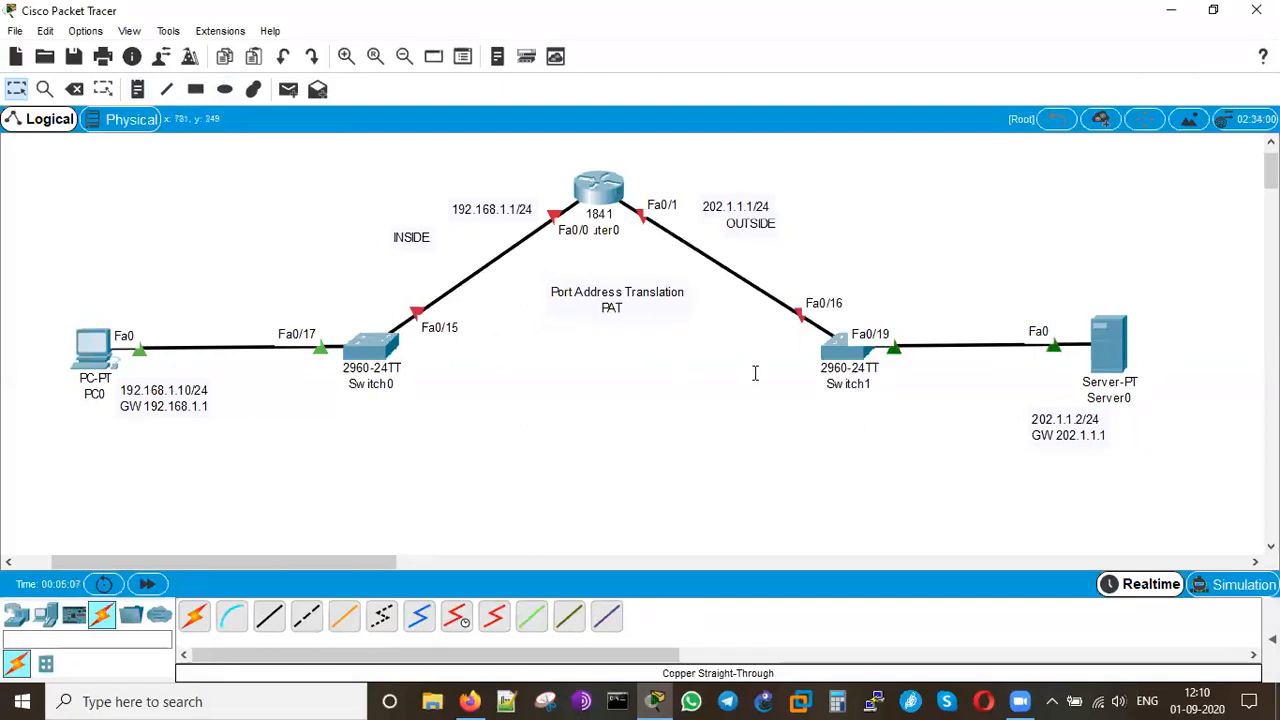
Step: Open Router0's command-line interface in a maximized window and decline the initial configuration dialog
left_click(597, 191)
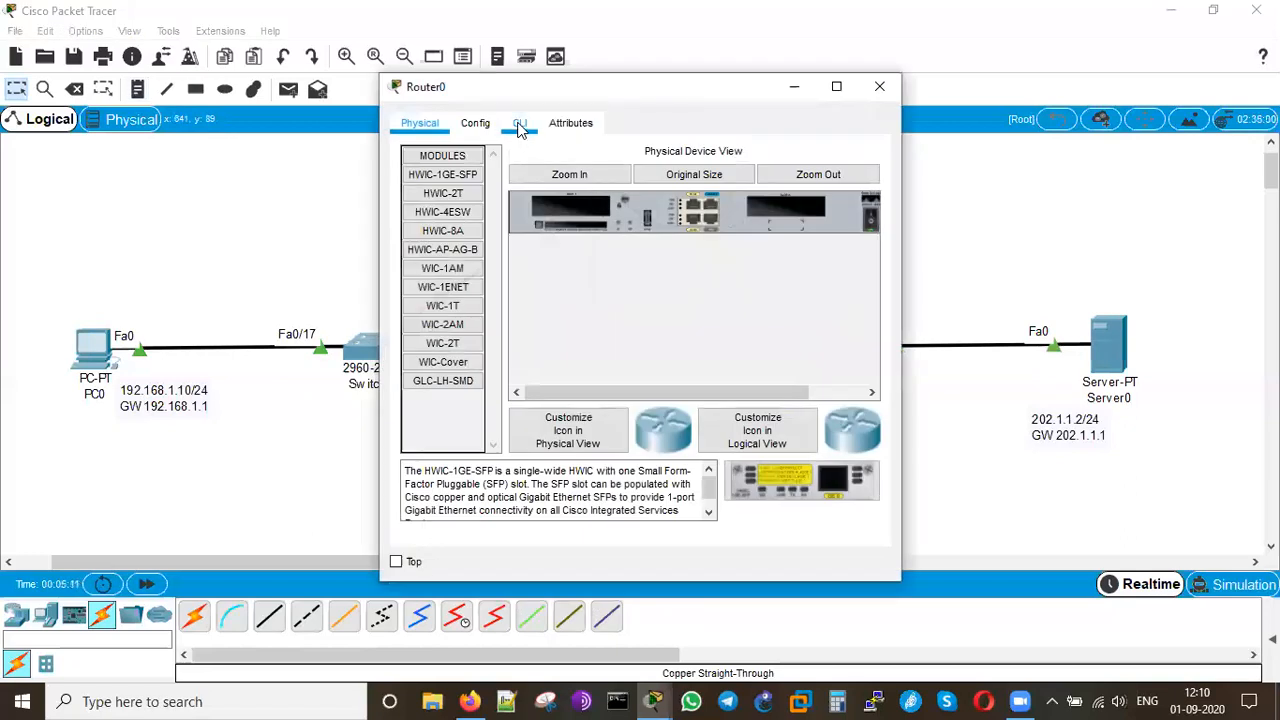
left_click(519, 125)
left_click(836, 87)
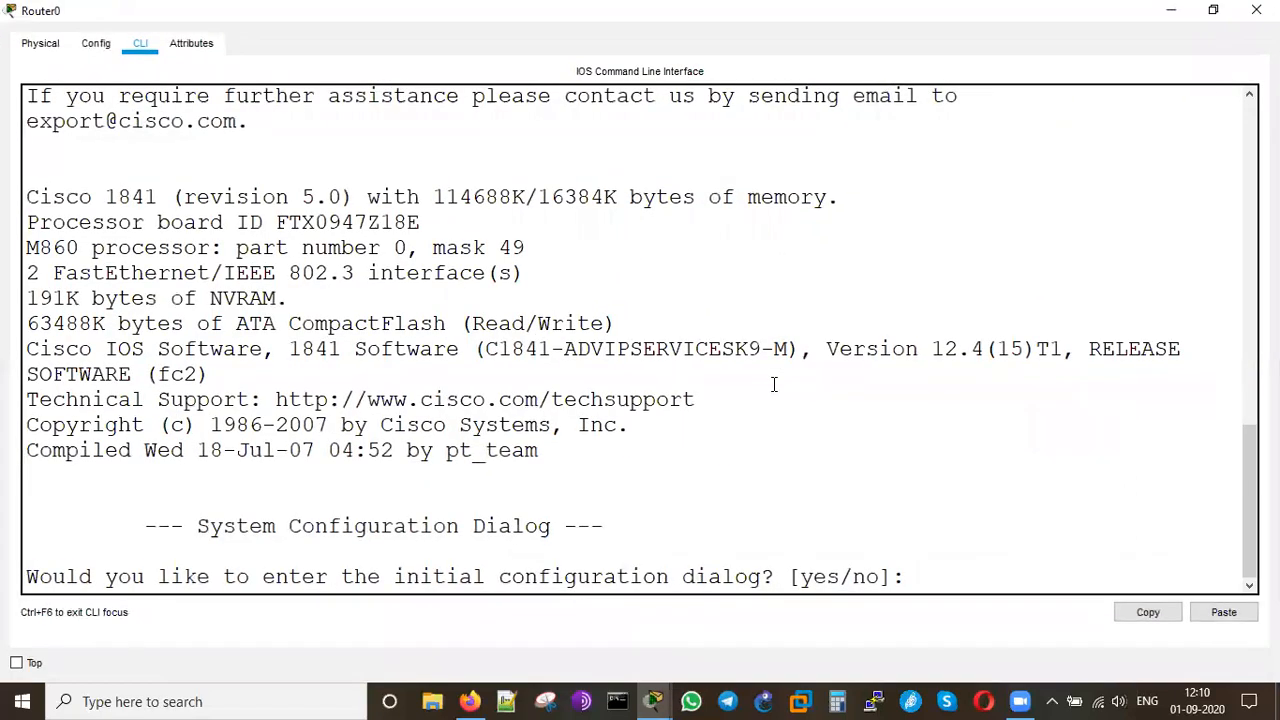
type("no")
key("Return")
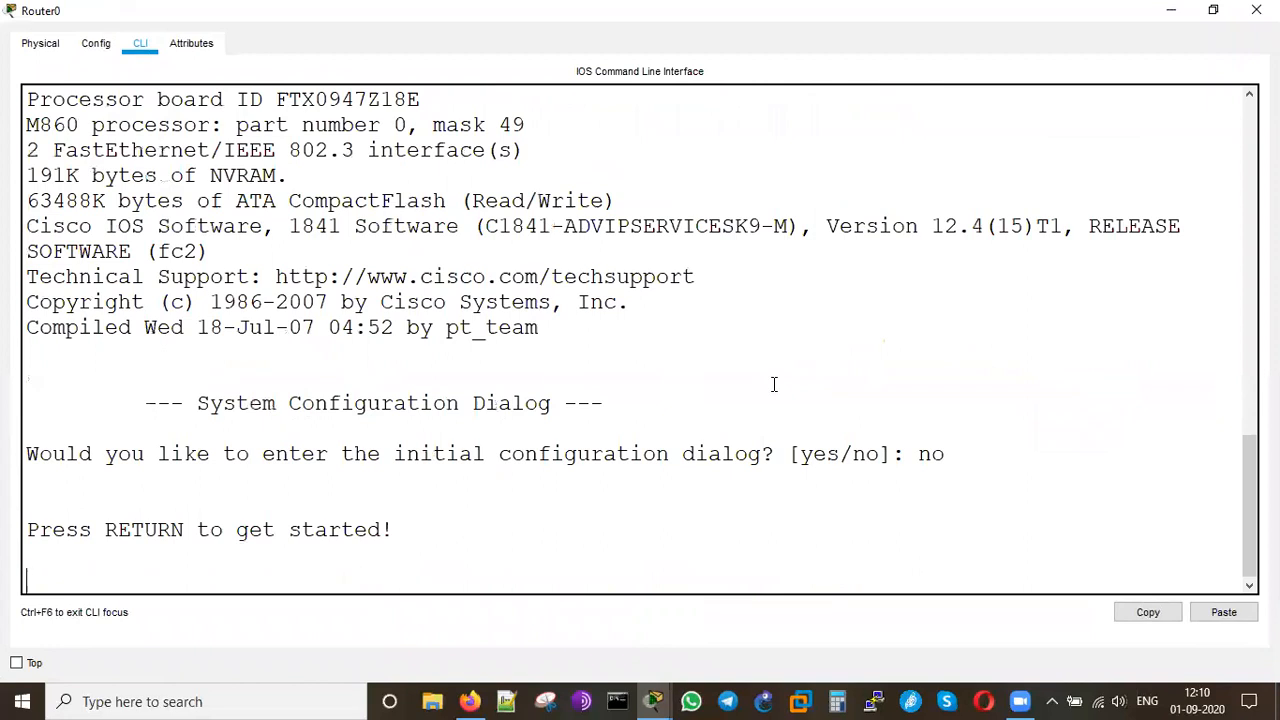
key("Return")
key("Return")
Step: Enter global configuration mode on Router0, assign 192.168.1.1 255.255.255.0 to interface fa0/0 and enable the interface
type("en")
key("Return")
key("Return")
type("conf t")
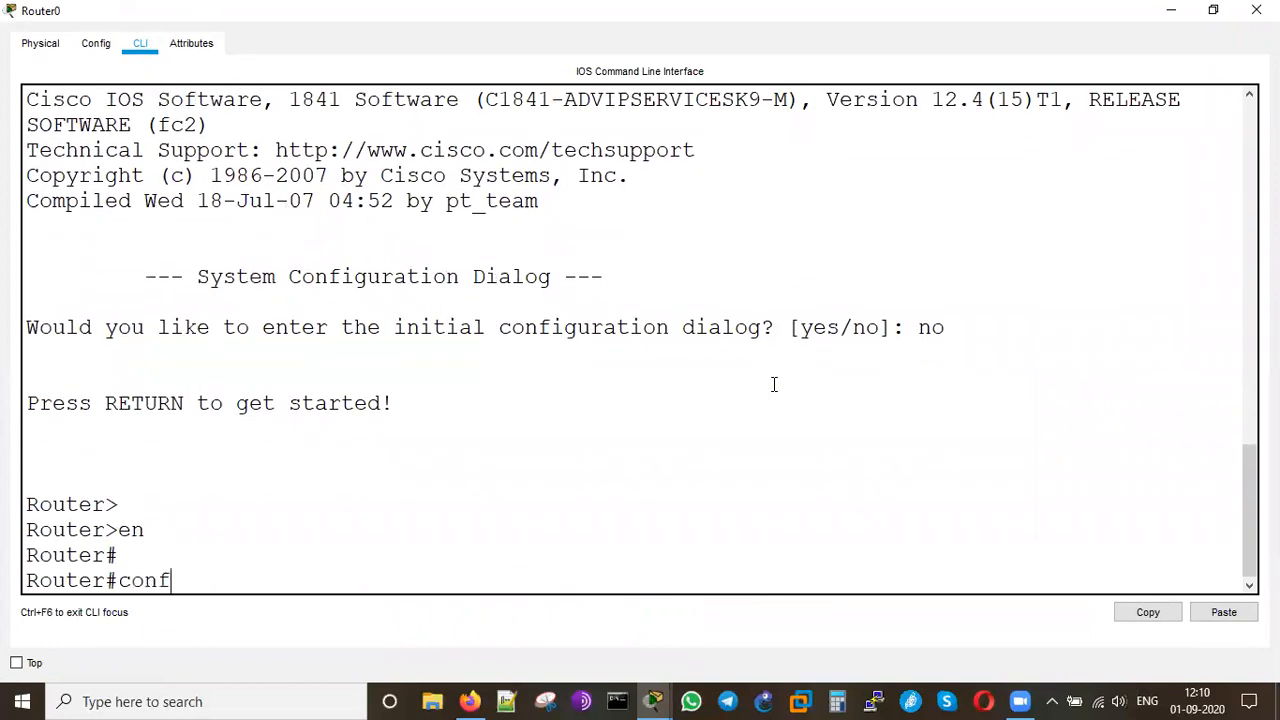
key("Return")
type("int fa0/0")
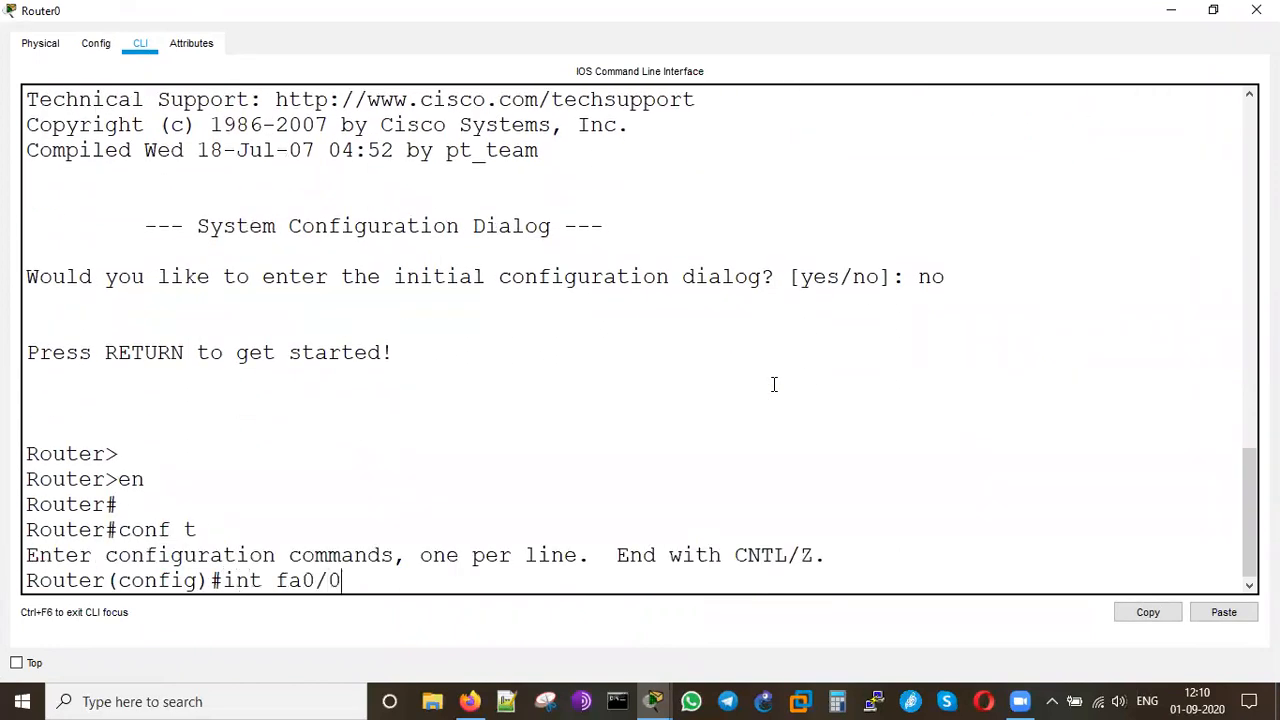
key("Return")
type("ip add")
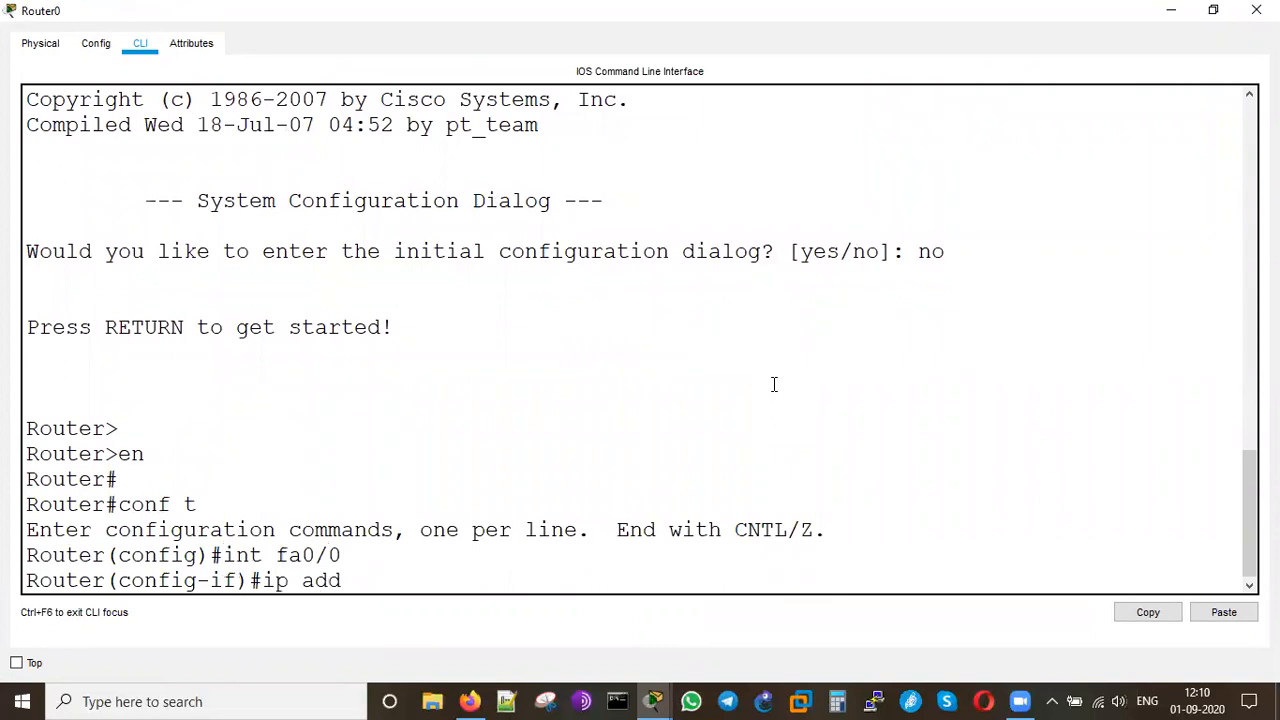
type(" 192.168.1.1 2")
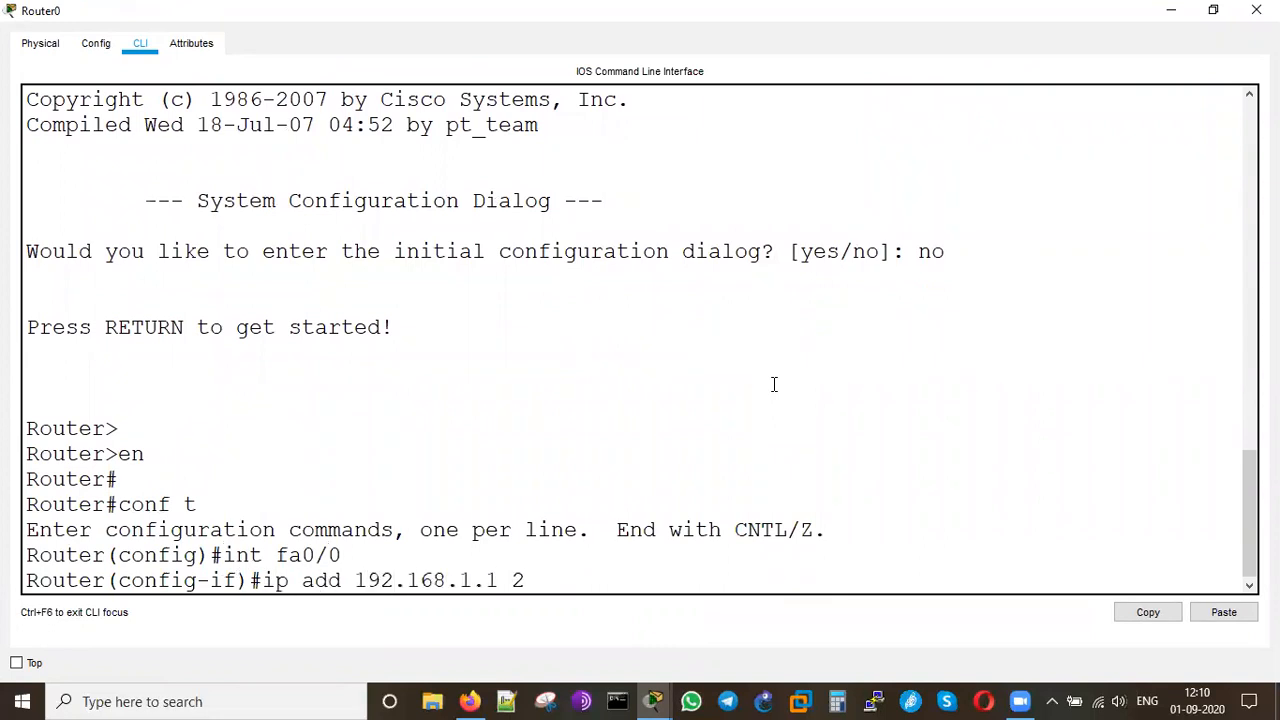
type("55.255.255.0")
key("Return")
type("no sh")
key("Return")
Step: Assign 202.1.1.1 255.255.255.0 to Router0's interface fa0/1 and enable the interface
type("int fa0/1")
key("Return")
type("ip add")
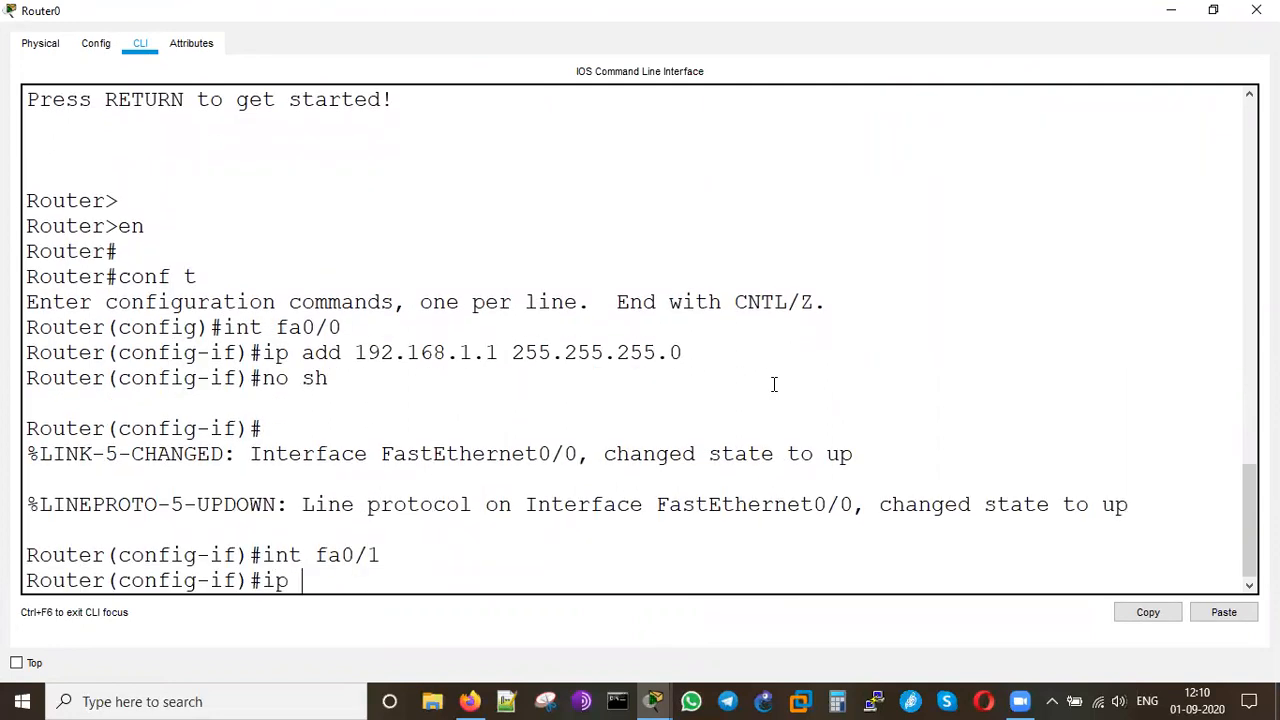
type("1.1.1")
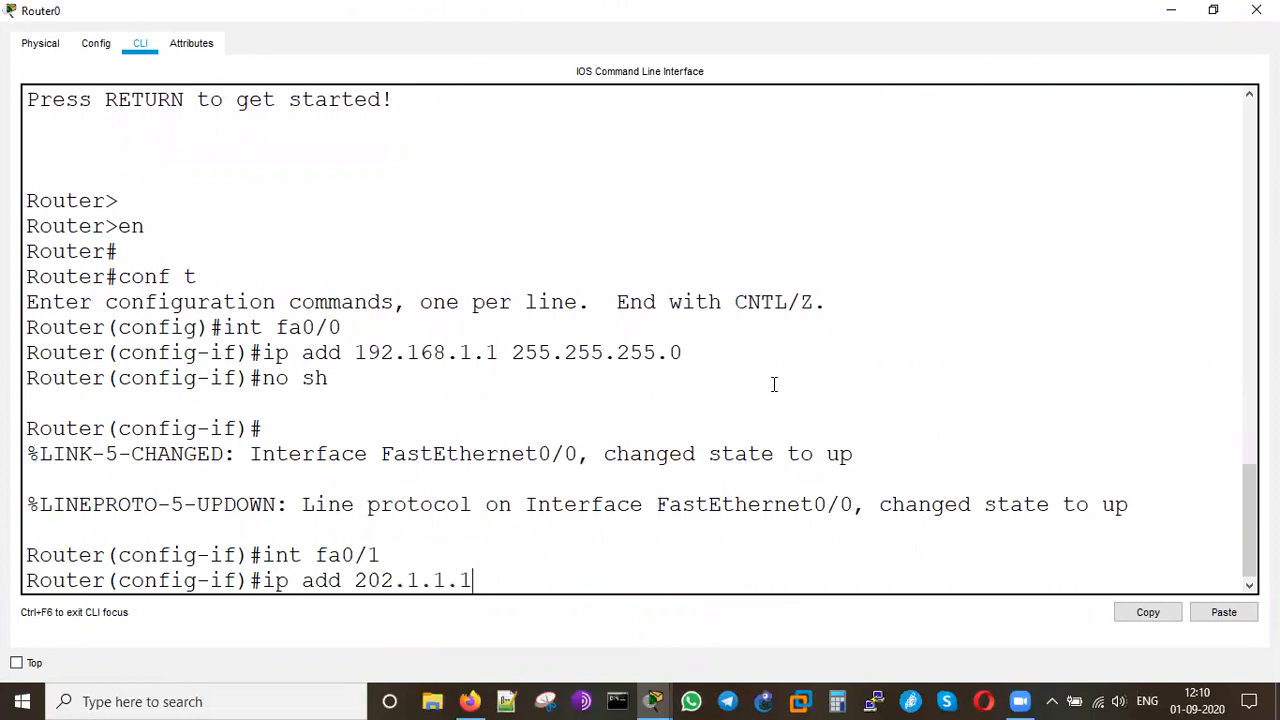
type(" 255.255.255.")
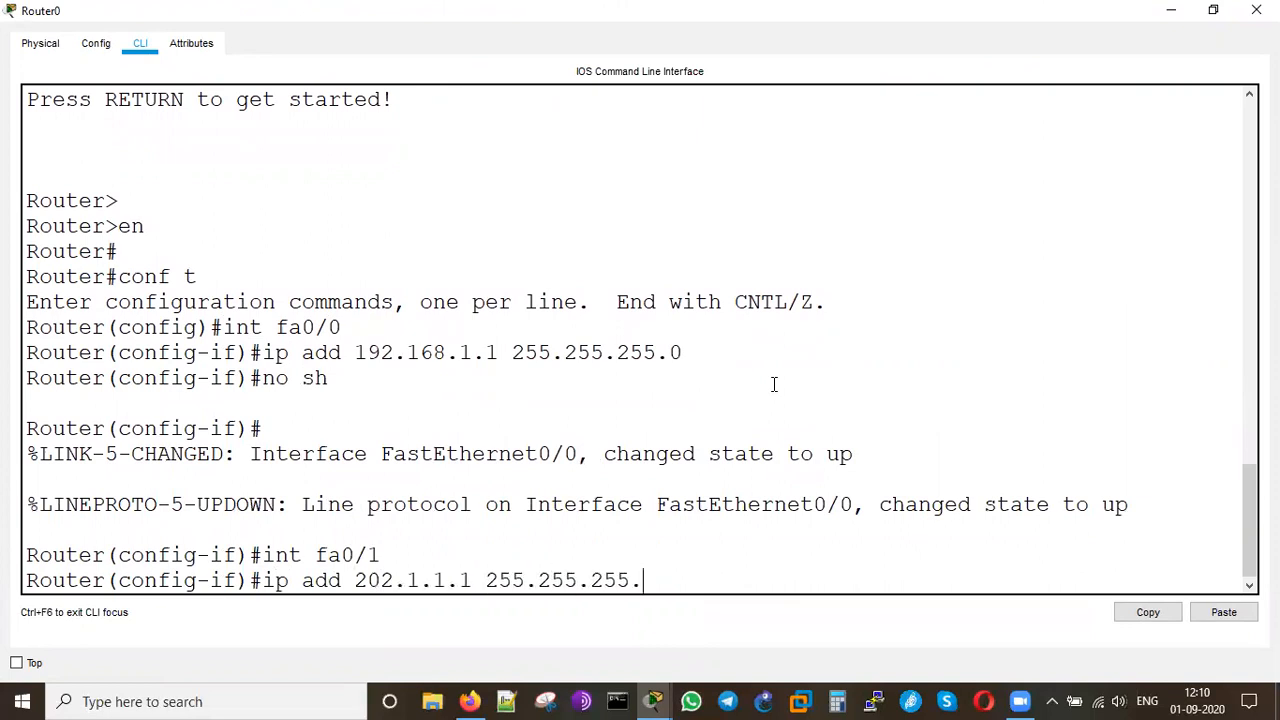
type("0")
key("Return")
type("no sh")
key("Return")
key("Return")
Step: Exit configuration mode, save Router0's configuration with wr, and return to the network topology
type("end")
key("Return")
type("wr")
key("Return")
key("Return")
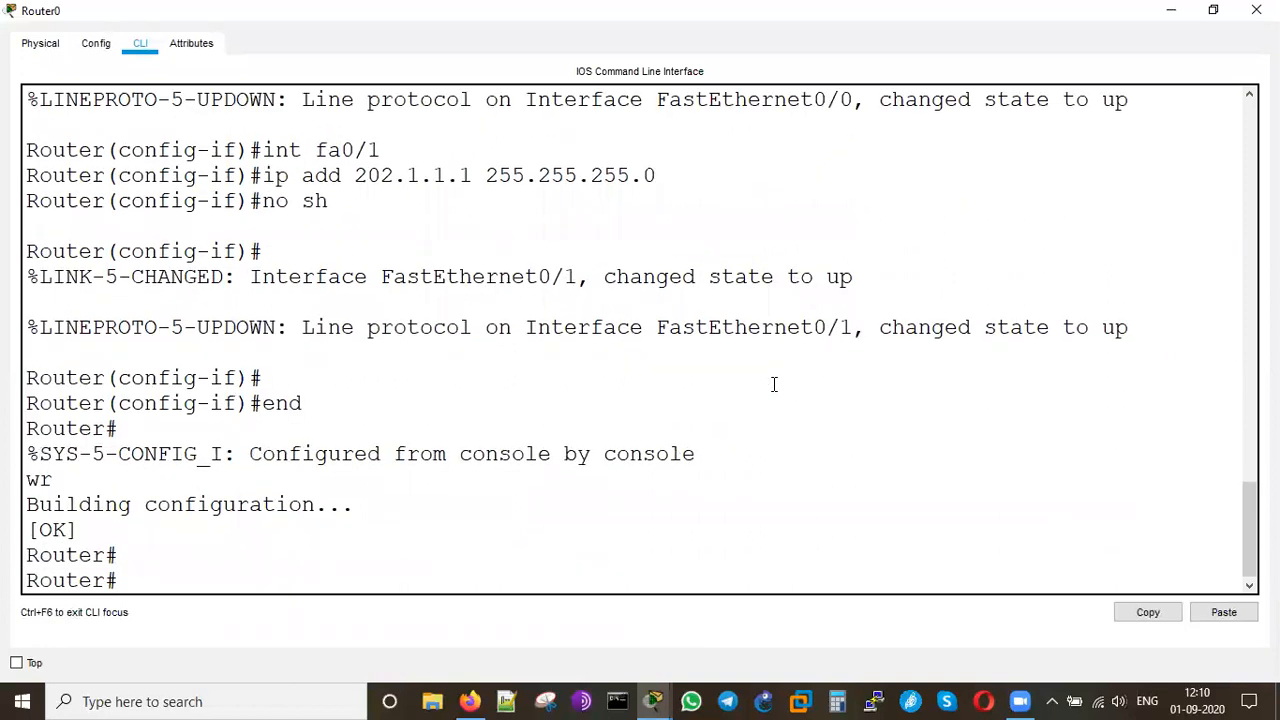
left_click(1171, 10)
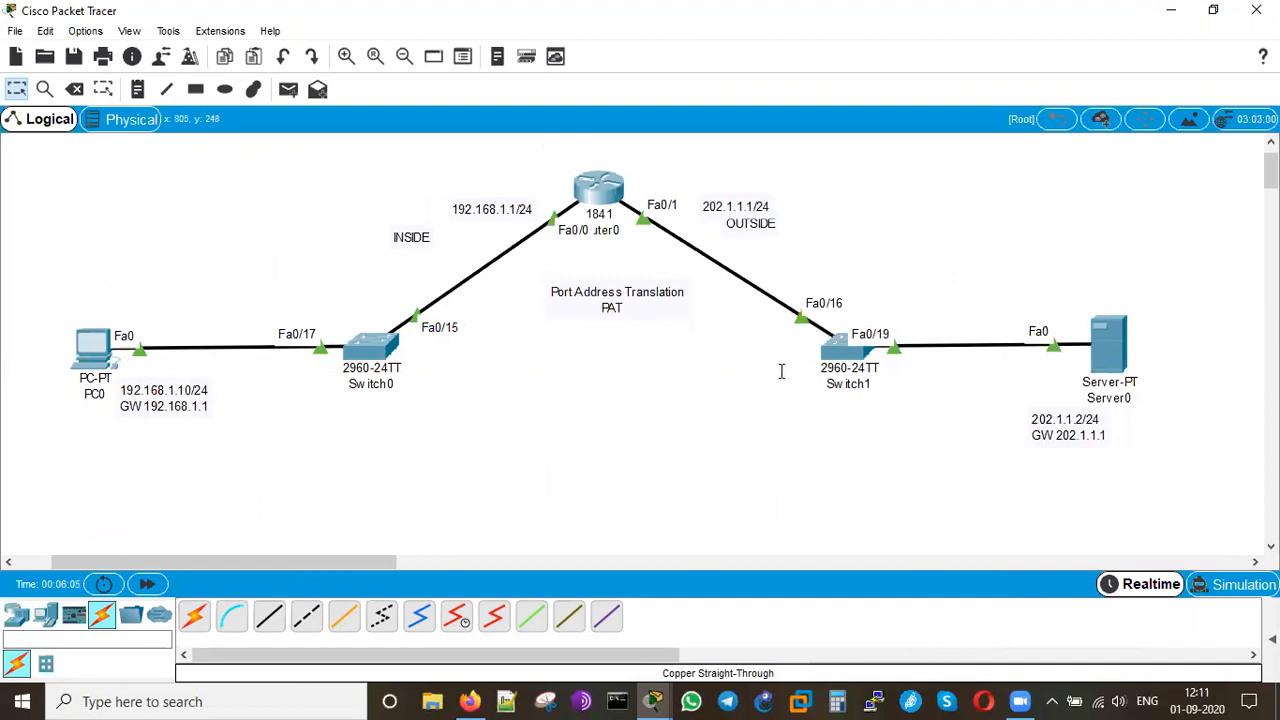
Step: Test connectivity to PC0 by pinging 192.168.1.10 from Router0's command line
mouse_move(667, 697)
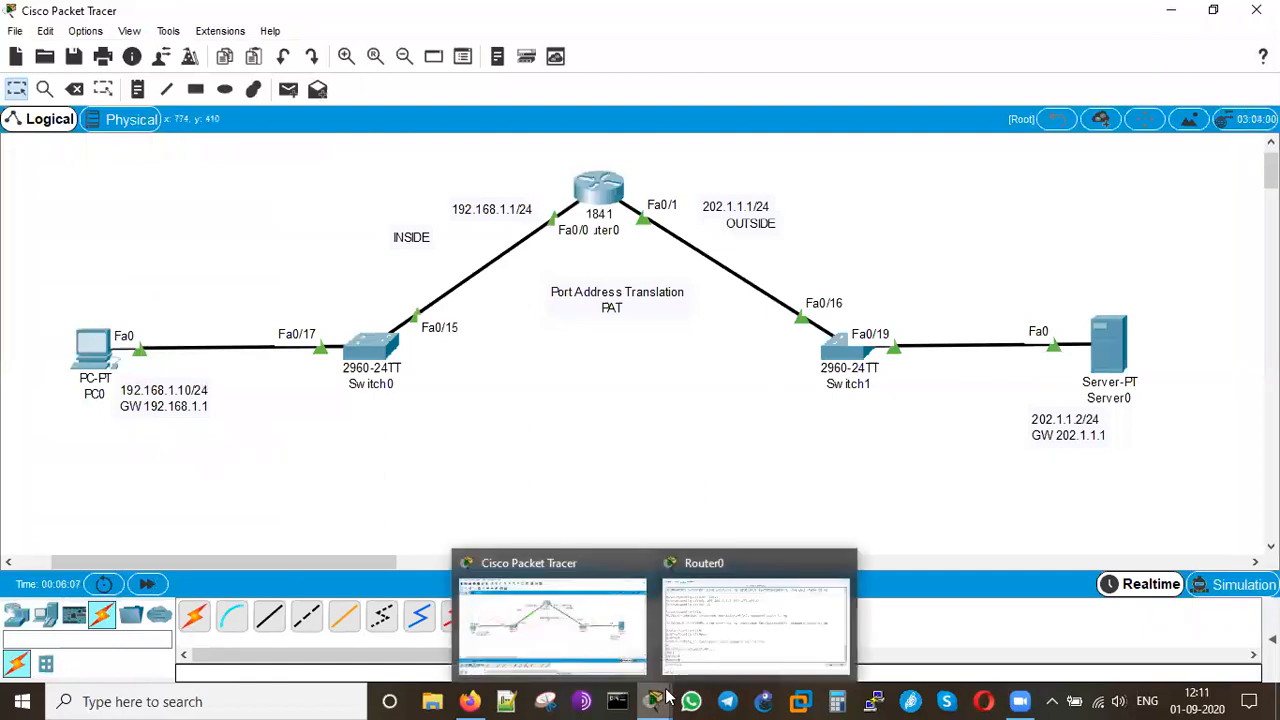
left_click(752, 610)
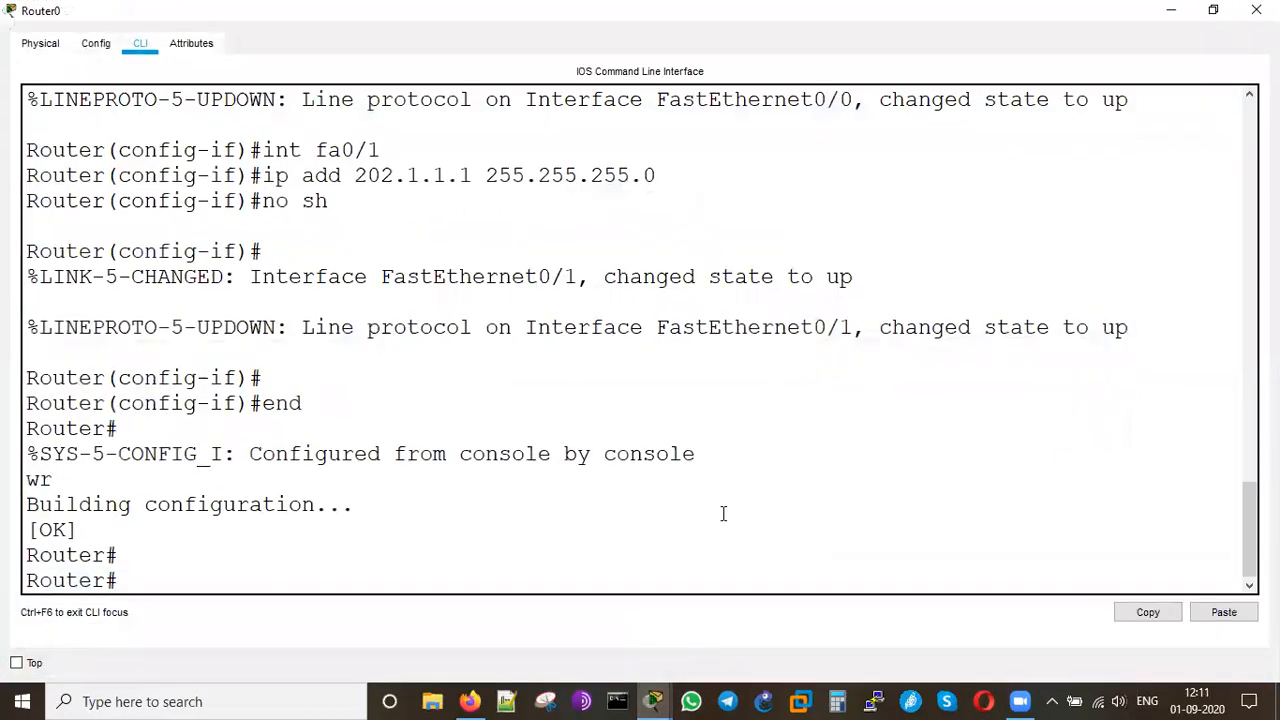
type("ping 192.168.1.1-")
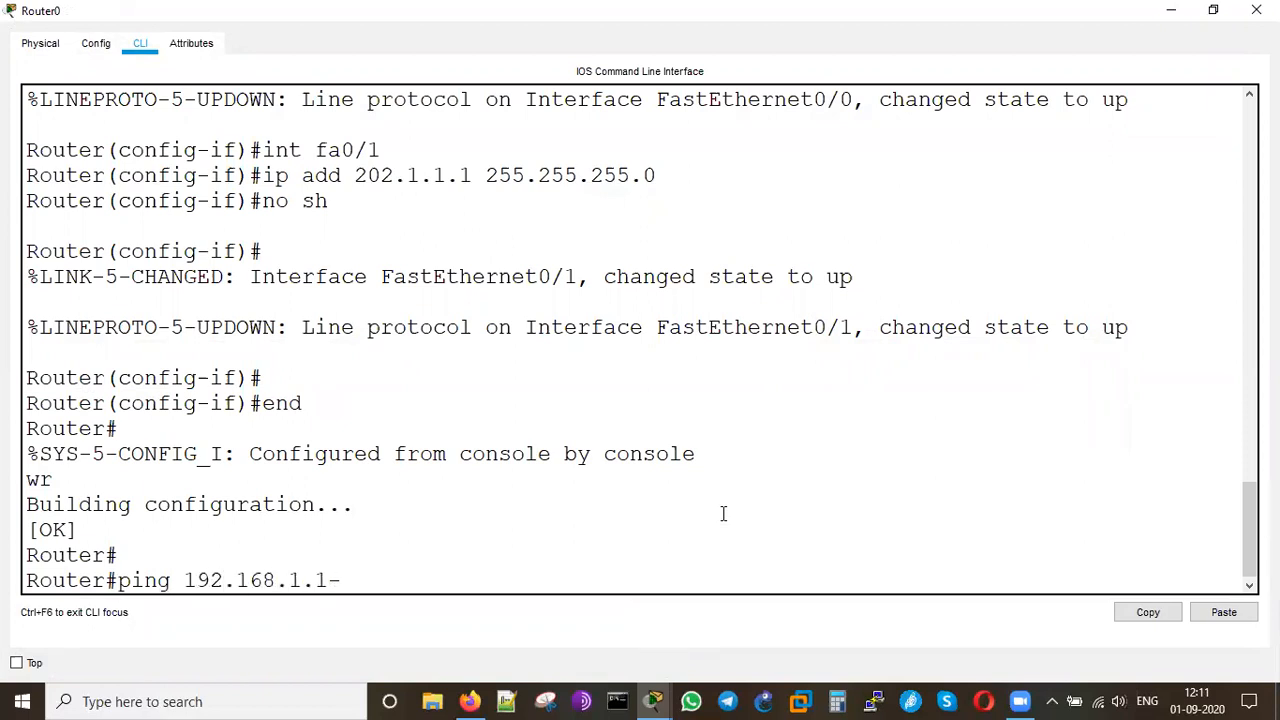
type("0")
key("Return")
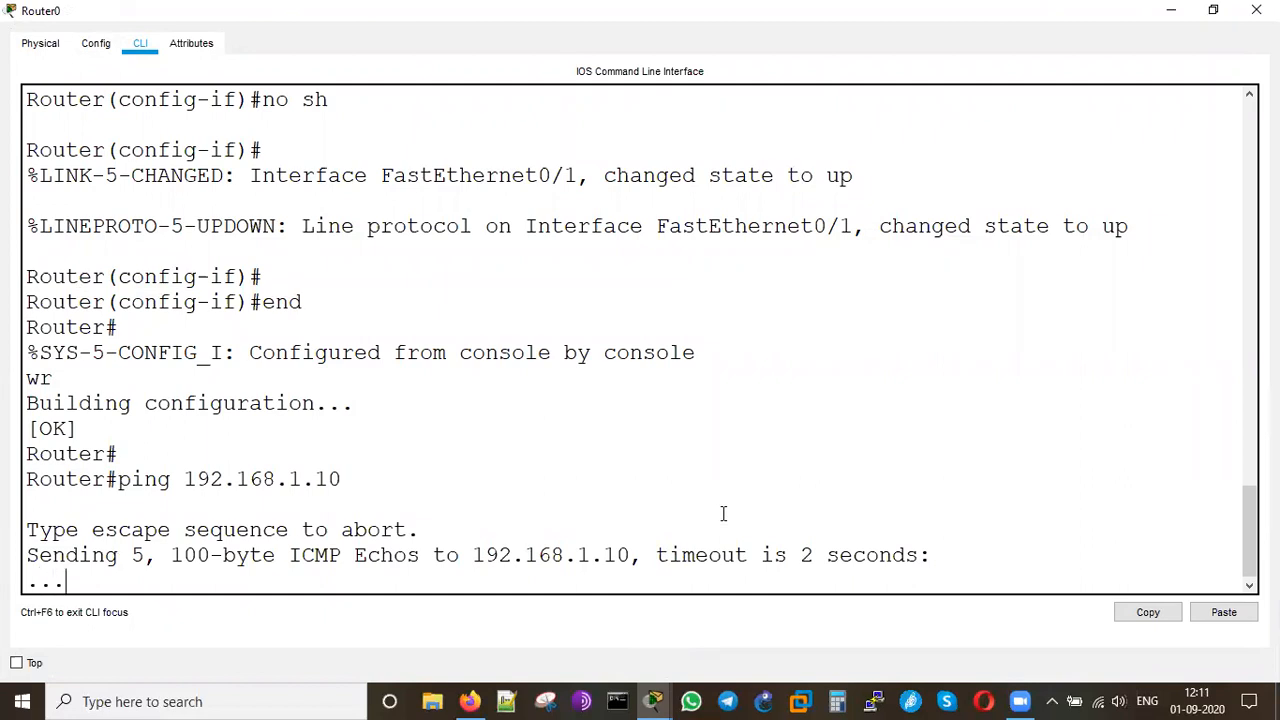
left_click(1171, 10)
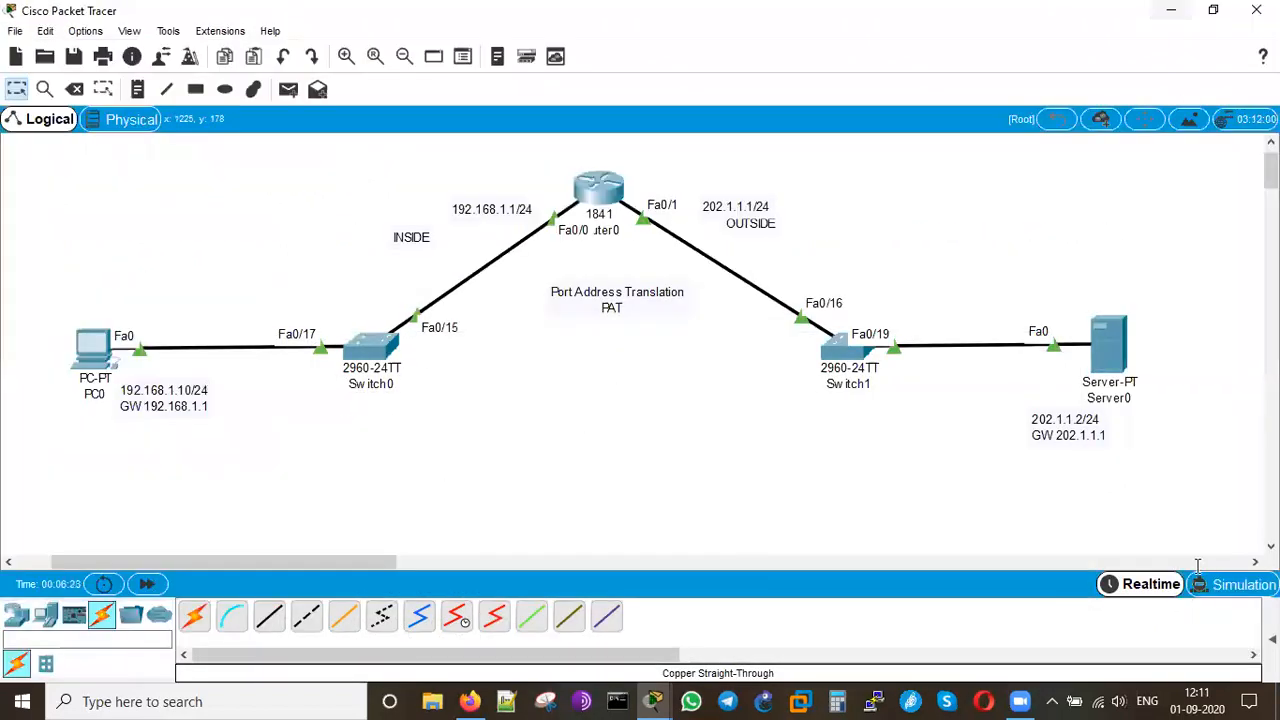
Step: Give PC0 the static IP address 192.168.1.10, subnet mask 255.255.255.0 and default gateway 192.168.1.1
left_click(97, 356)
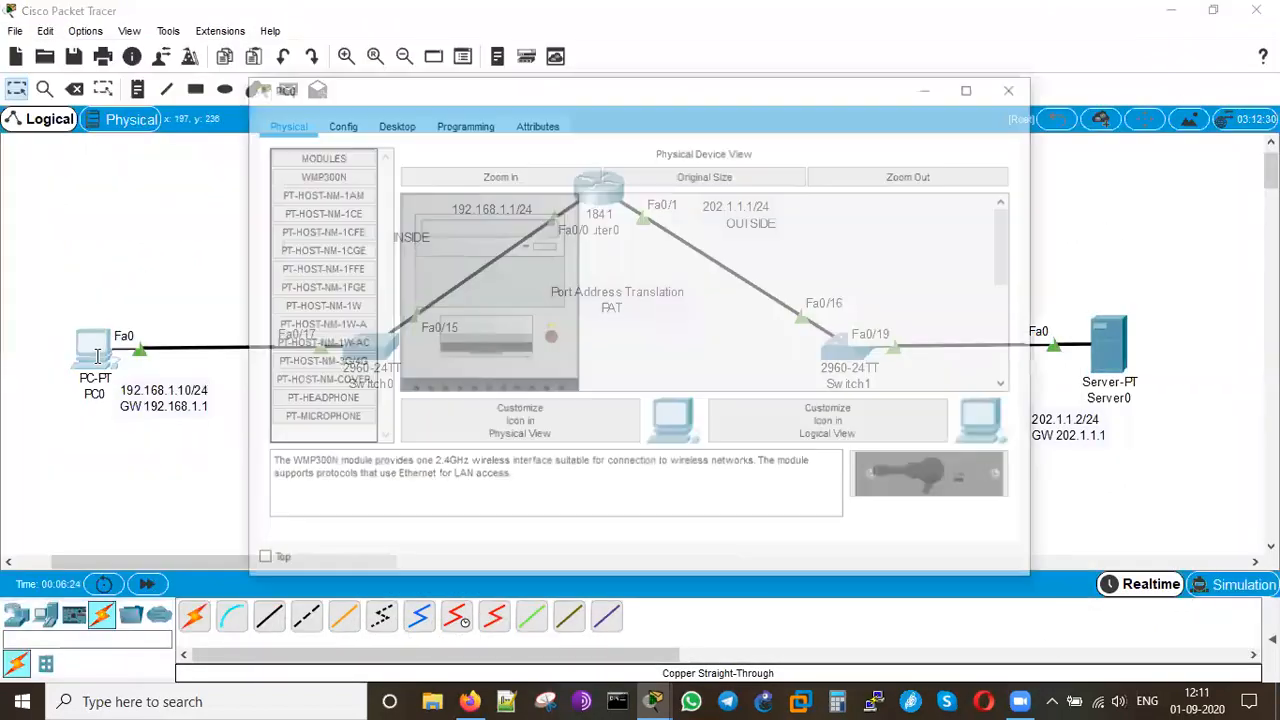
left_click(395, 124)
left_click(339, 215)
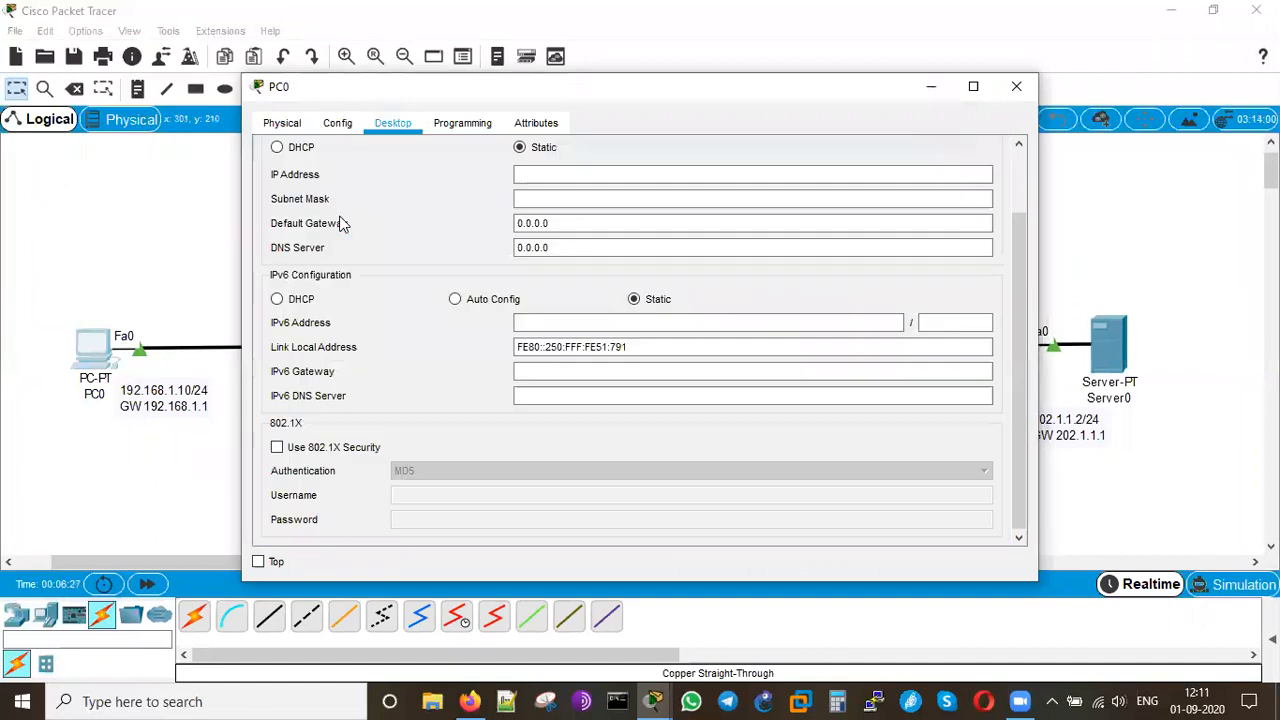
left_click(616, 175)
type("192.168.1.10")
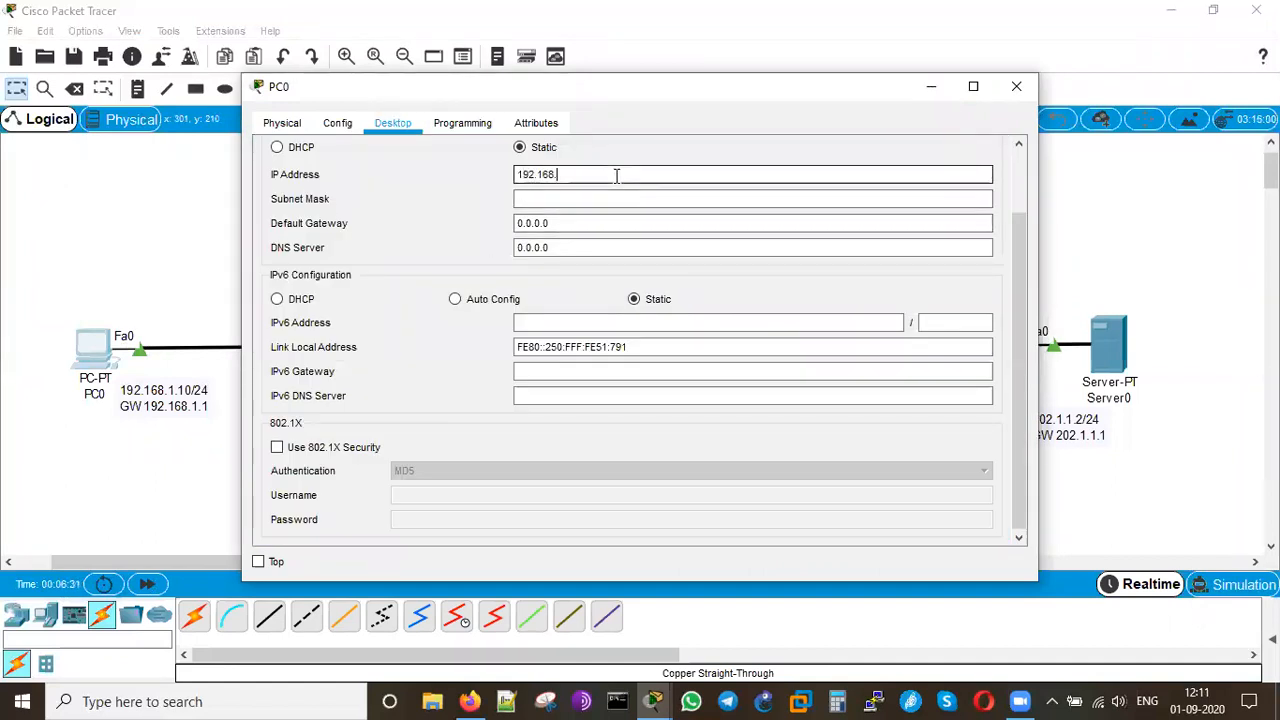
key("Tab")
key("Tab")
type("192.168.1.1")
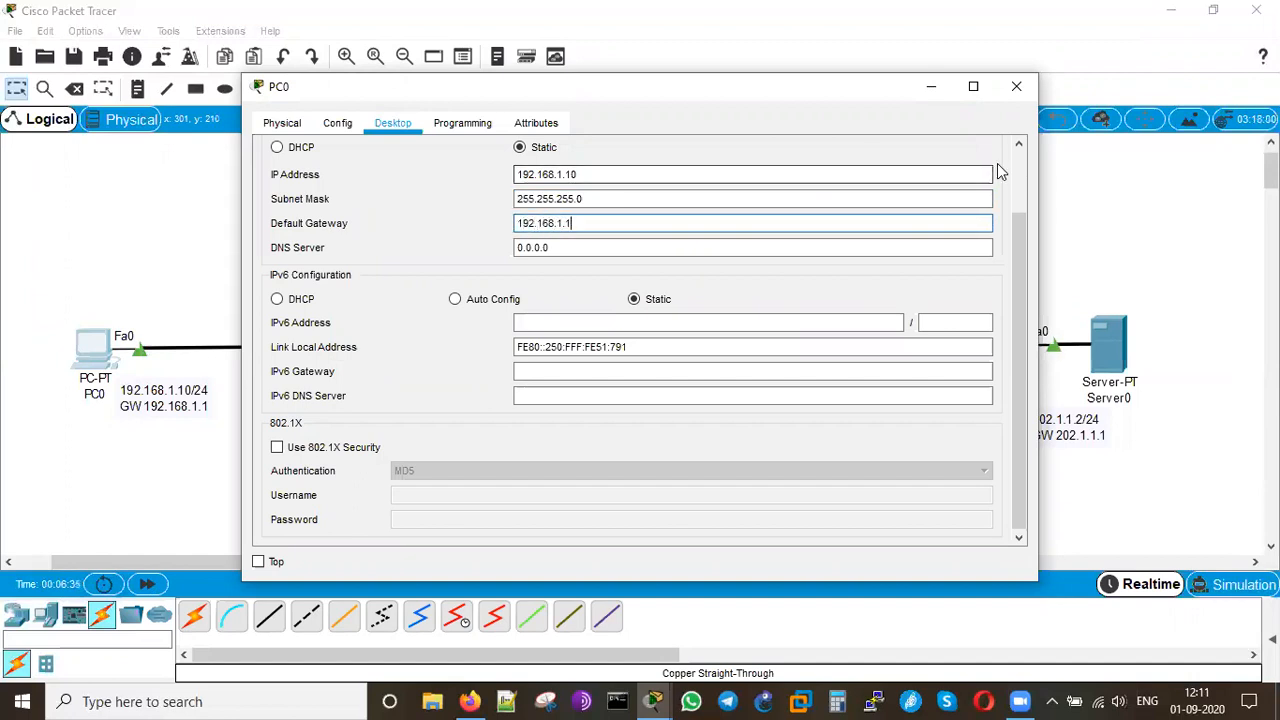
left_click(1016, 86)
Step: Give Server0 the static IP address 202.1.1.2, subnet mask 255.255.255.0 and default gateway 202.1.1.1
left_click(1106, 352)
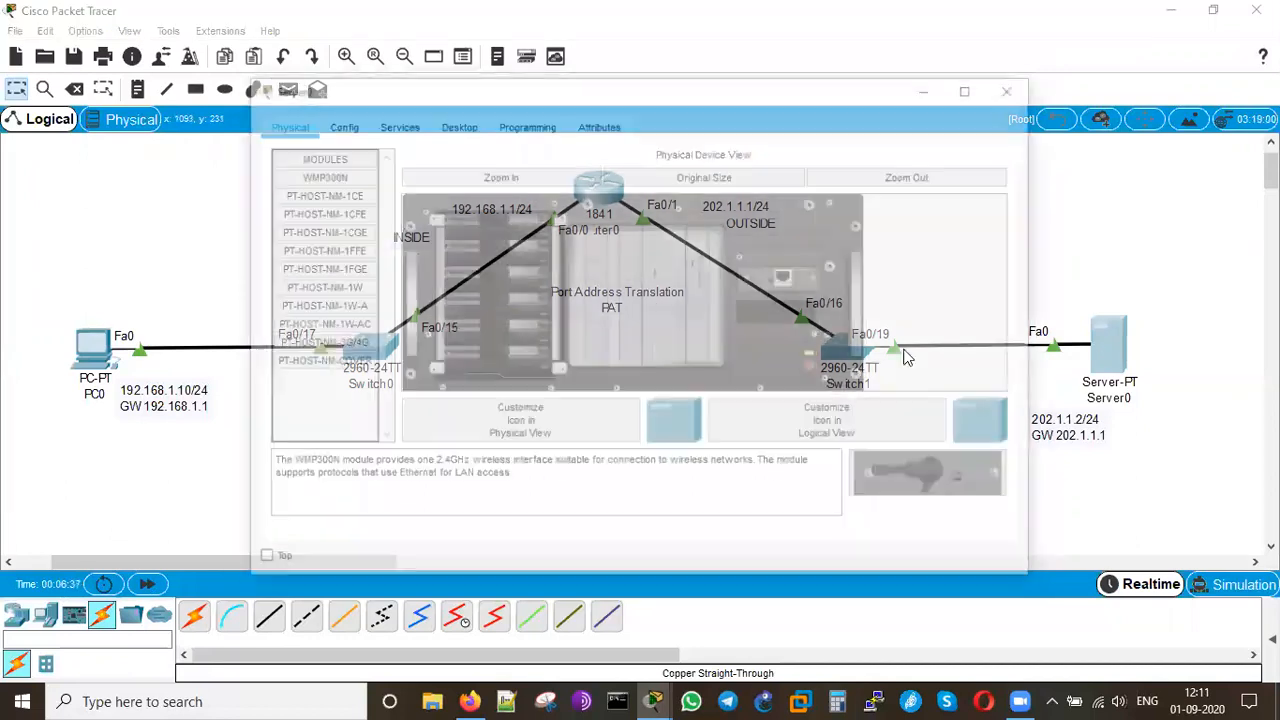
left_click(436, 125)
left_click(354, 191)
left_click(580, 177)
type("202.1.1.2")
key("Tab")
key("Tab")
type("202.1.1.1")
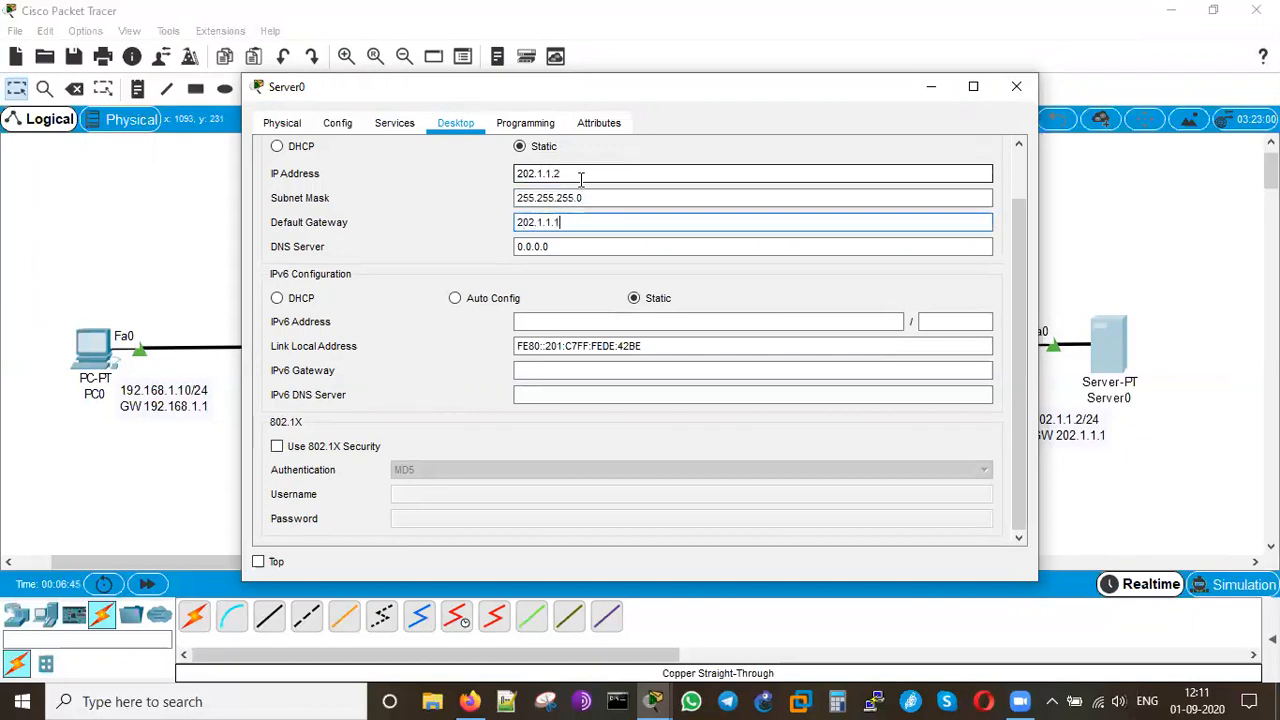
scroll(1014, 163, "up", 1)
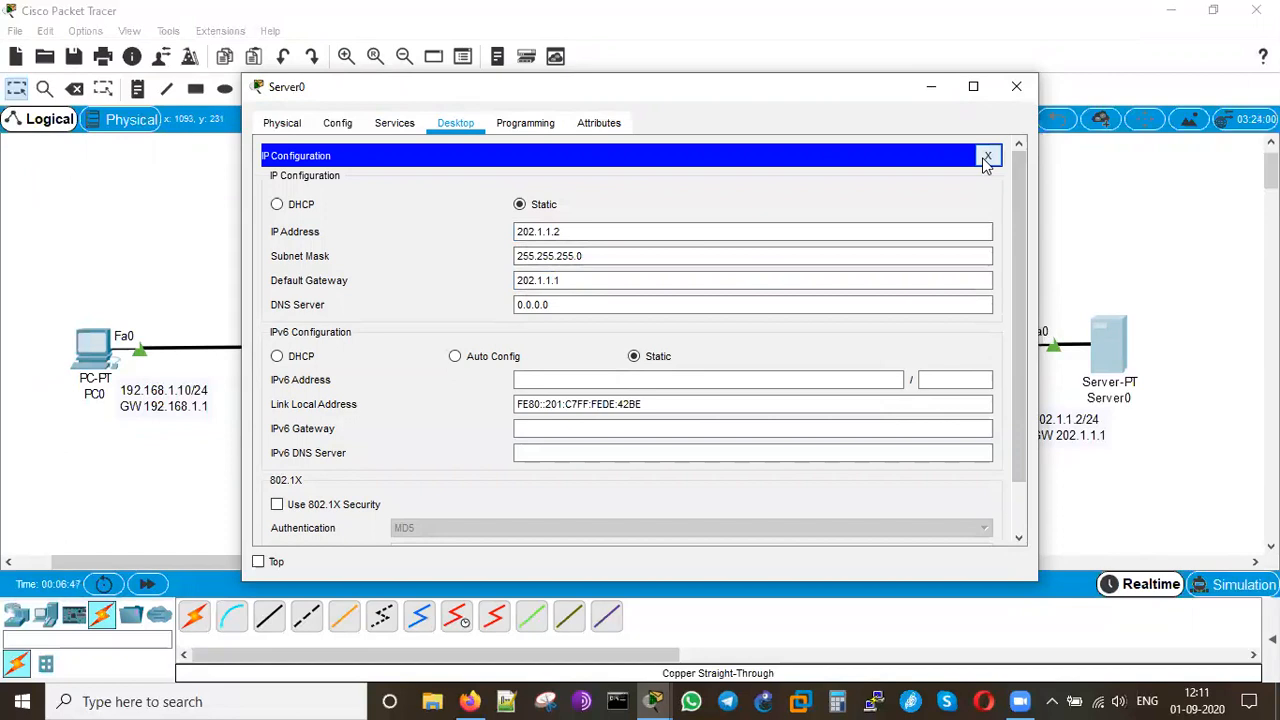
left_click(986, 158)
Step: Display Server0's IP settings with ipconfig in its command prompt
left_click(622, 229)
type("ipconig")
key("BackSpace")
key("BackSpace")
type("fig")
key("Return")
Step: Ping the gateway 202.1.1.1 from Server0 and close the server's window
type("pin")
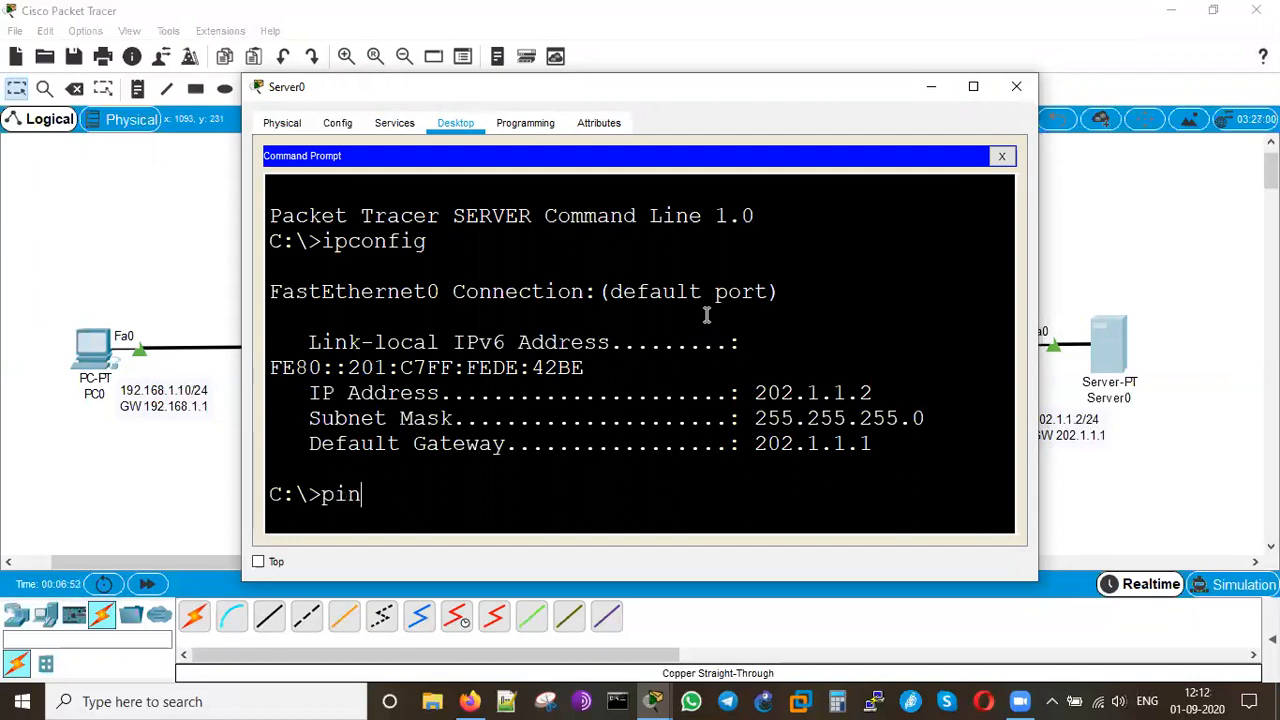
type("g 202.1.1.1")
key("Return")
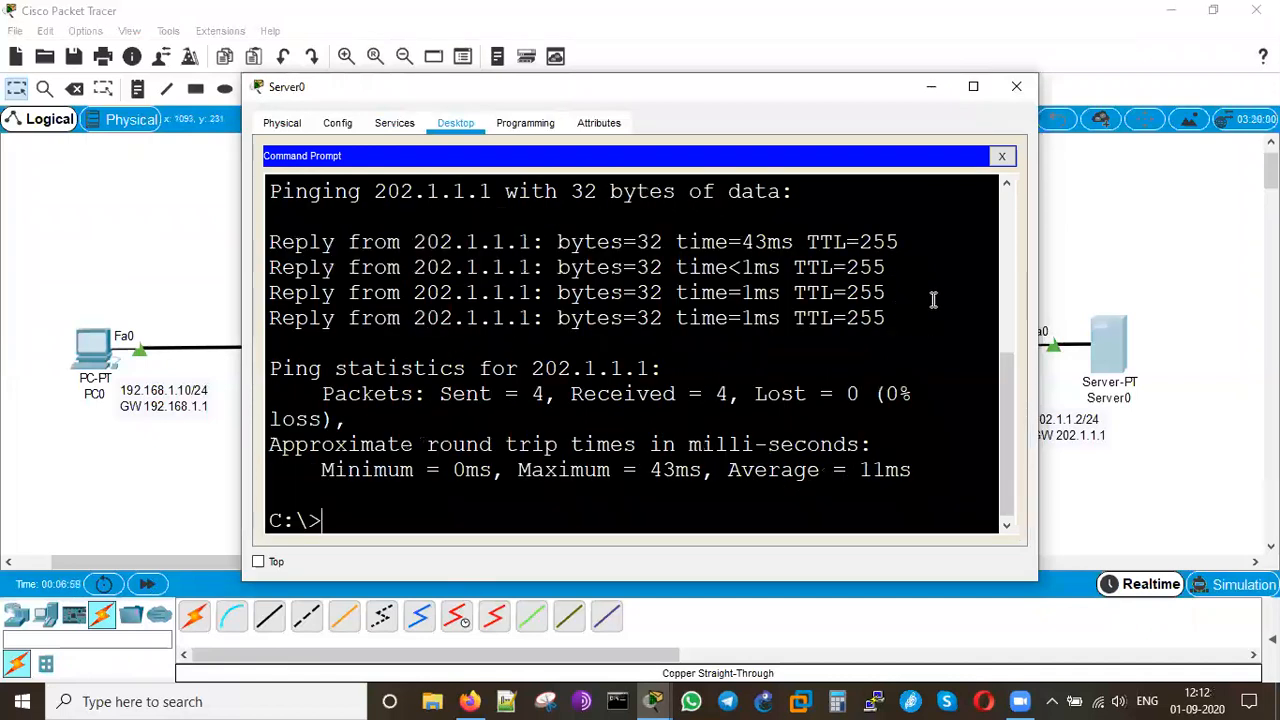
left_click(1016, 86)
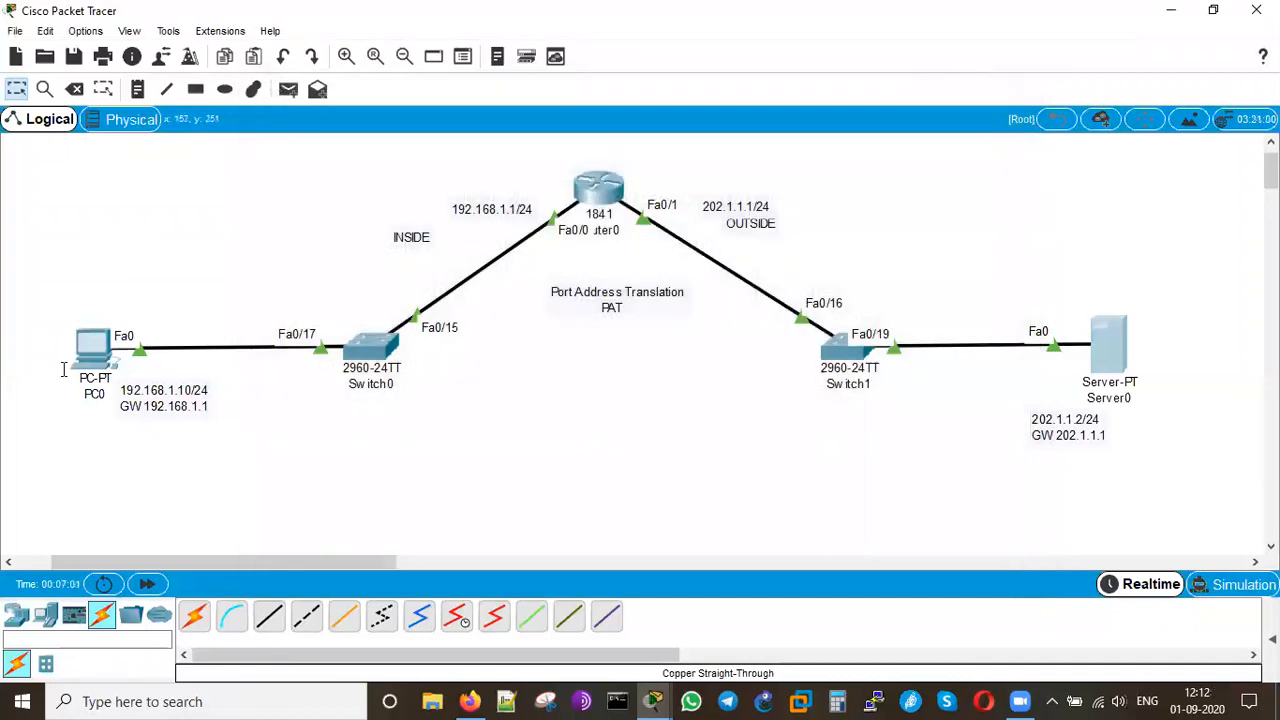
Step: Display PC0's IP settings with ipconfig in its command prompt
left_click(95, 348)
left_click(780, 195)
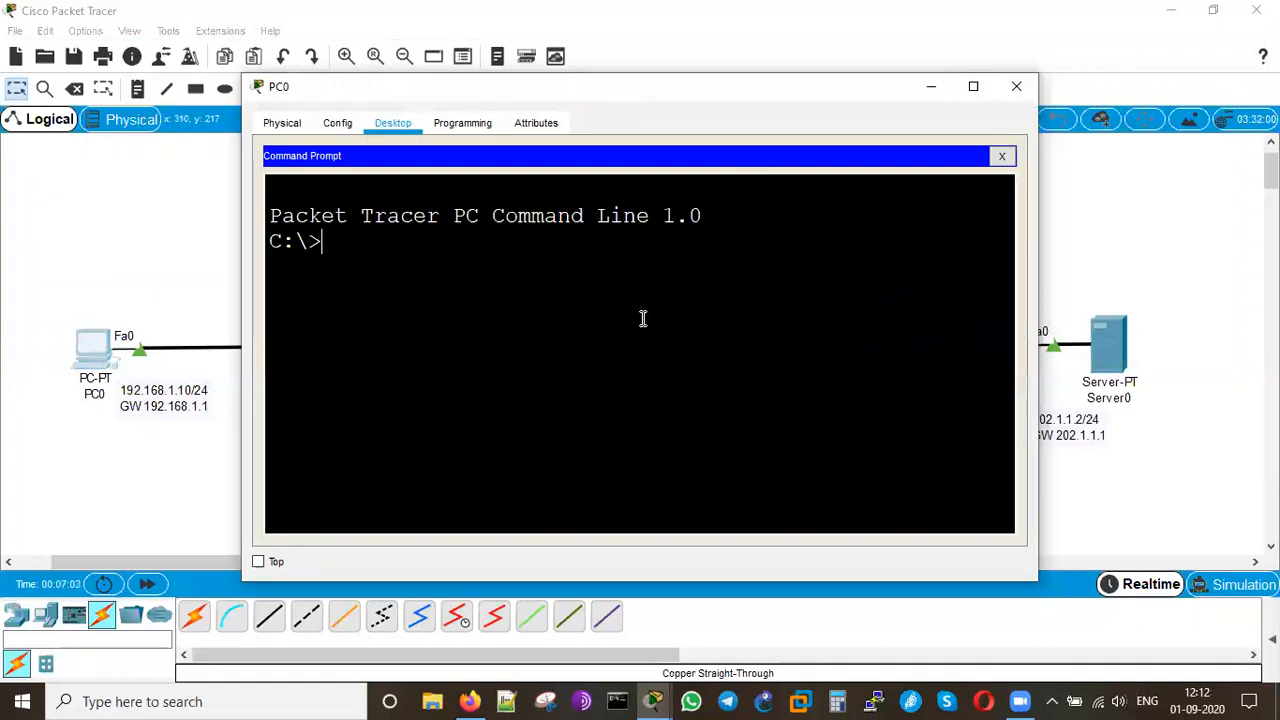
type("ipconfig")
key("Return")
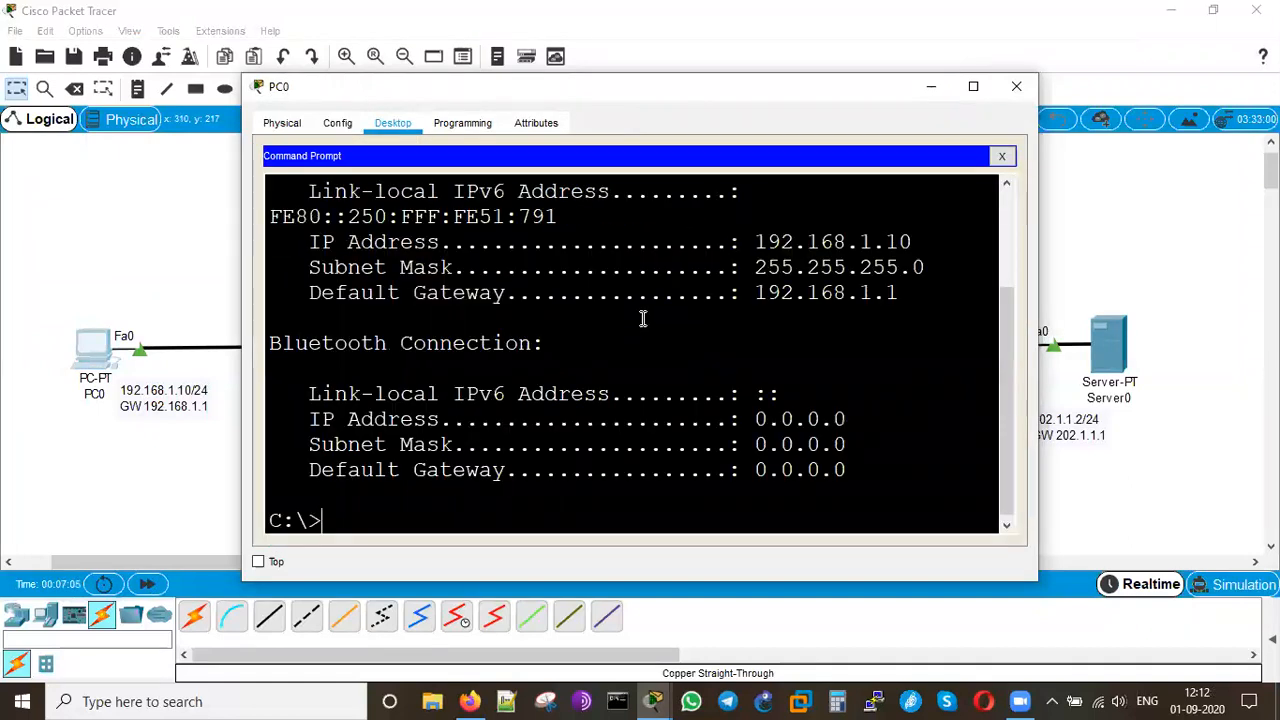
Step: Ping the gateway 192.168.1.1 from PC0 and close the PC's window
type("ping 192.168")
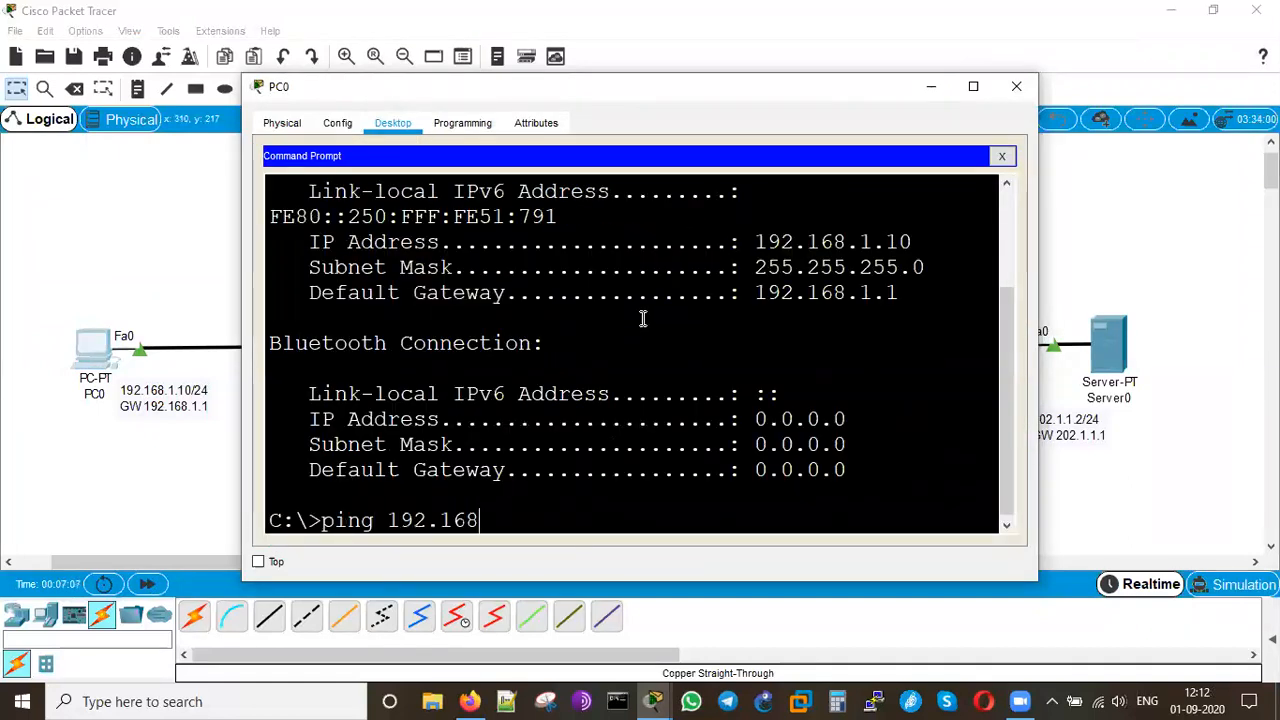
type(".1.1.")
key("Return")
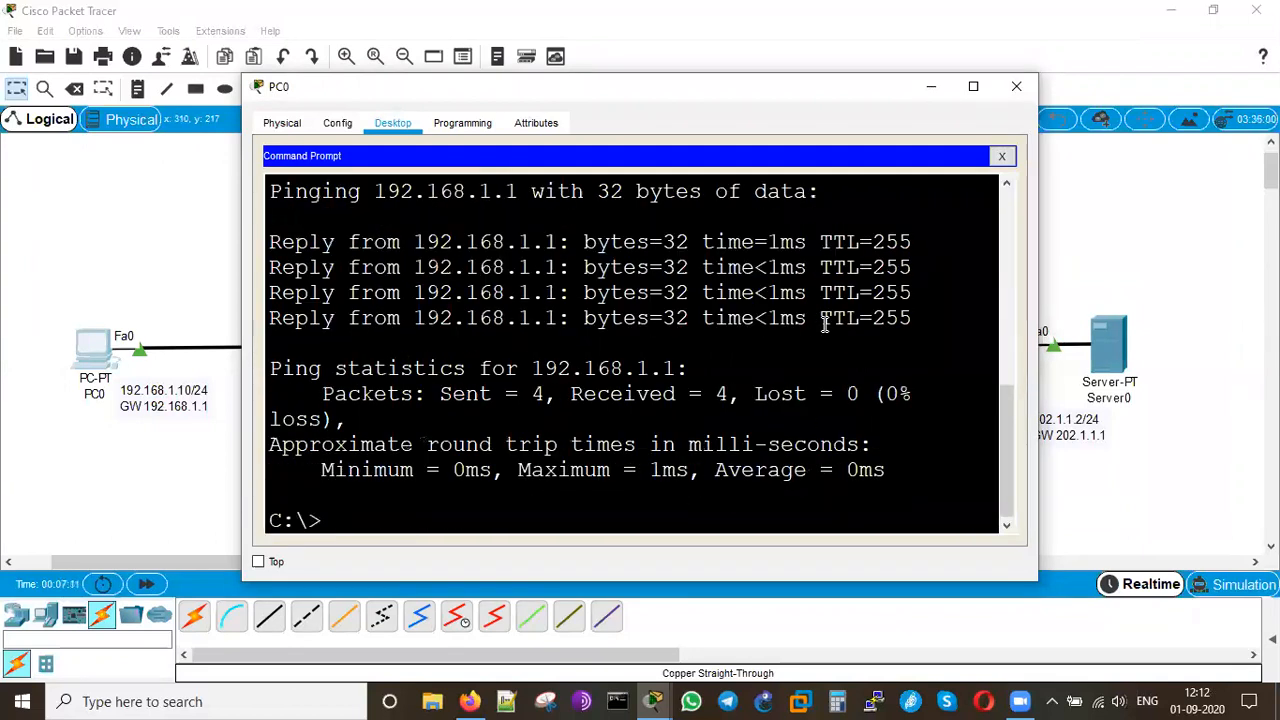
left_click(1016, 86)
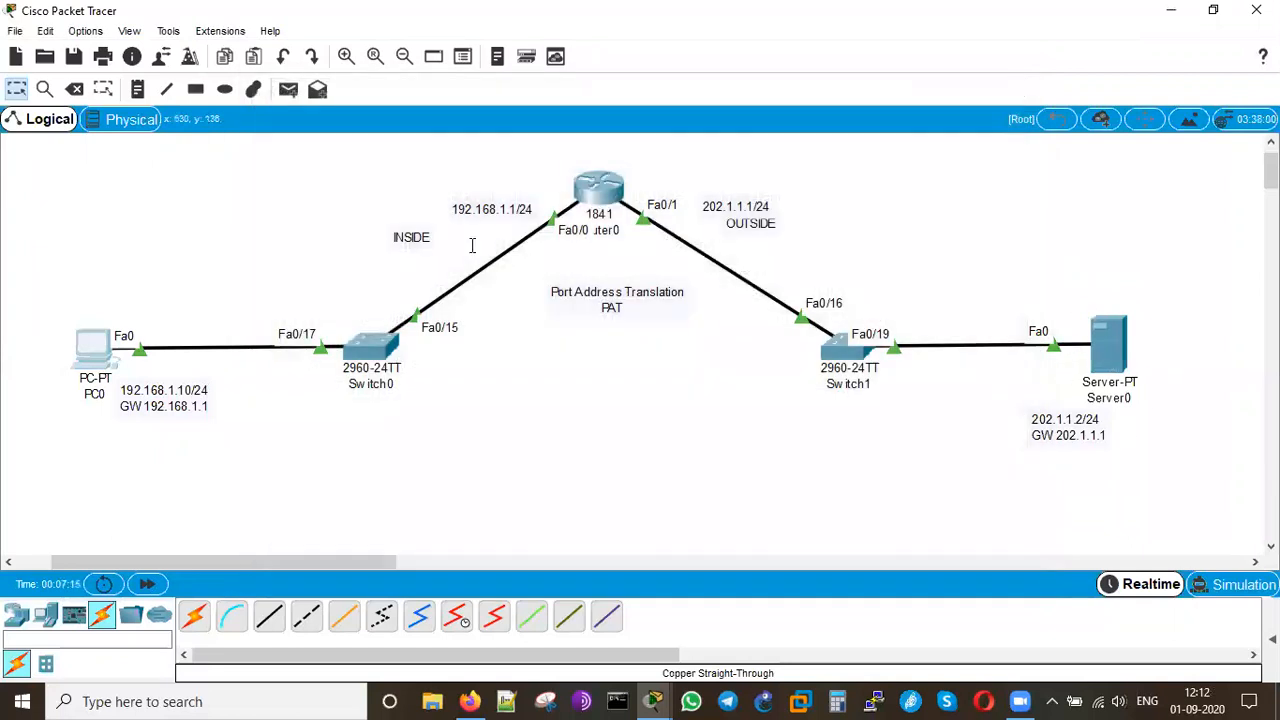
Step: Return to Router0's command line and ping PC0 at 192.168.1.10 again
mouse_move(653, 701)
left_click(750, 615)
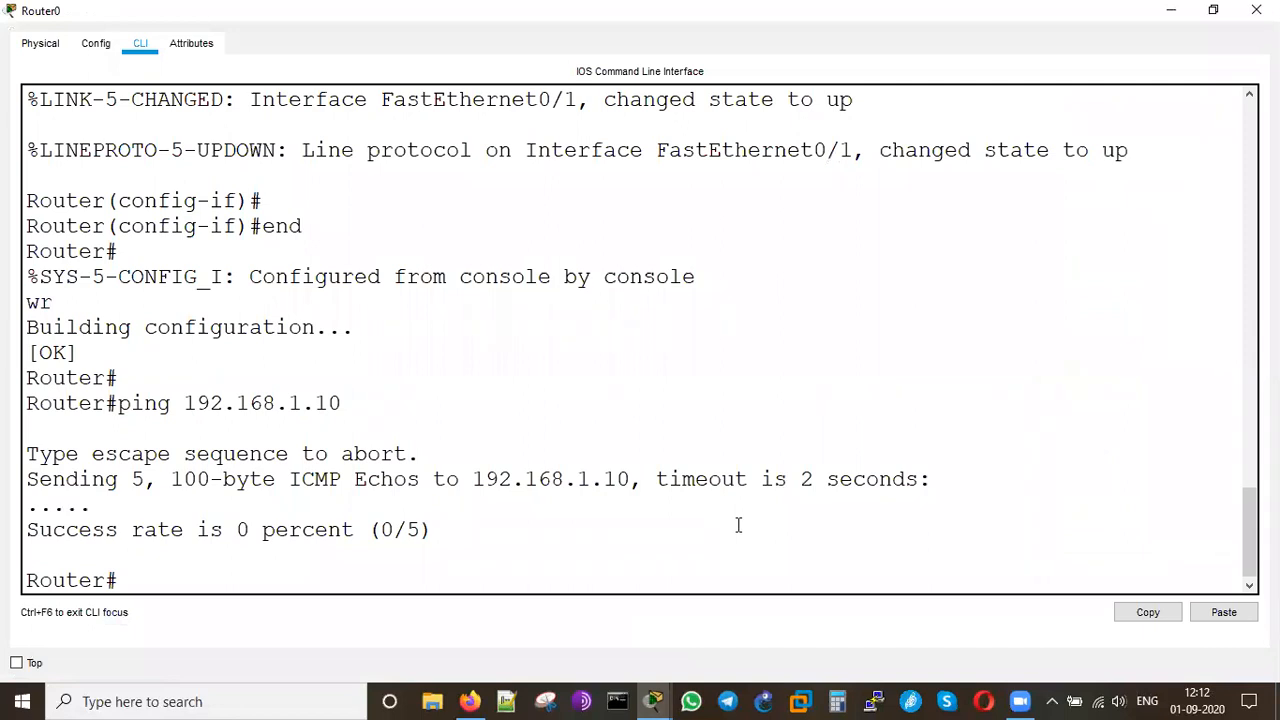
key("Up")
key("Return")
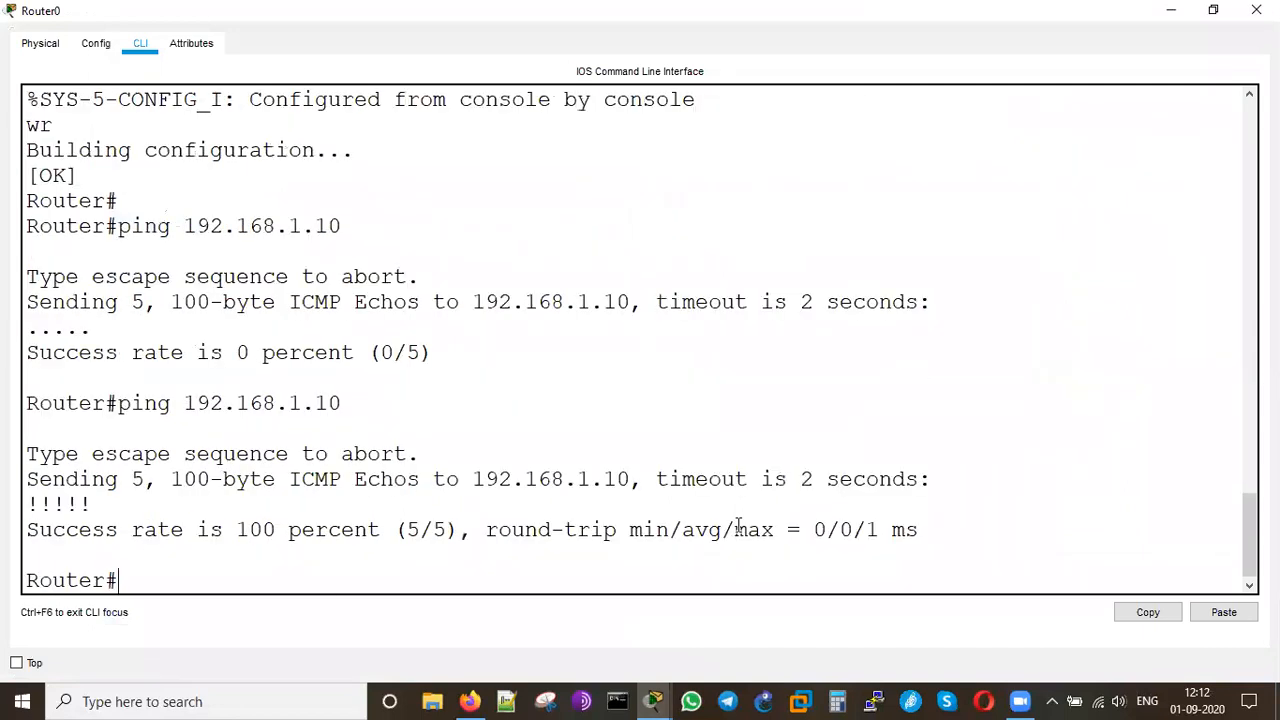
Step: Ping Server0 at 202.1.1.2 from Router0
key("Up")
key("BackSpace")
key("BackSpace")
key("BackSpace")
key("BackSpace")
key("BackSpace")
key("BackSpace")
key("BackSpace")
key("BackSpace")
key("BackSpace")
key("BackSpace")
key("BackSpace")
key("BackSpace")
type("202.1.1.2")
key("Return")
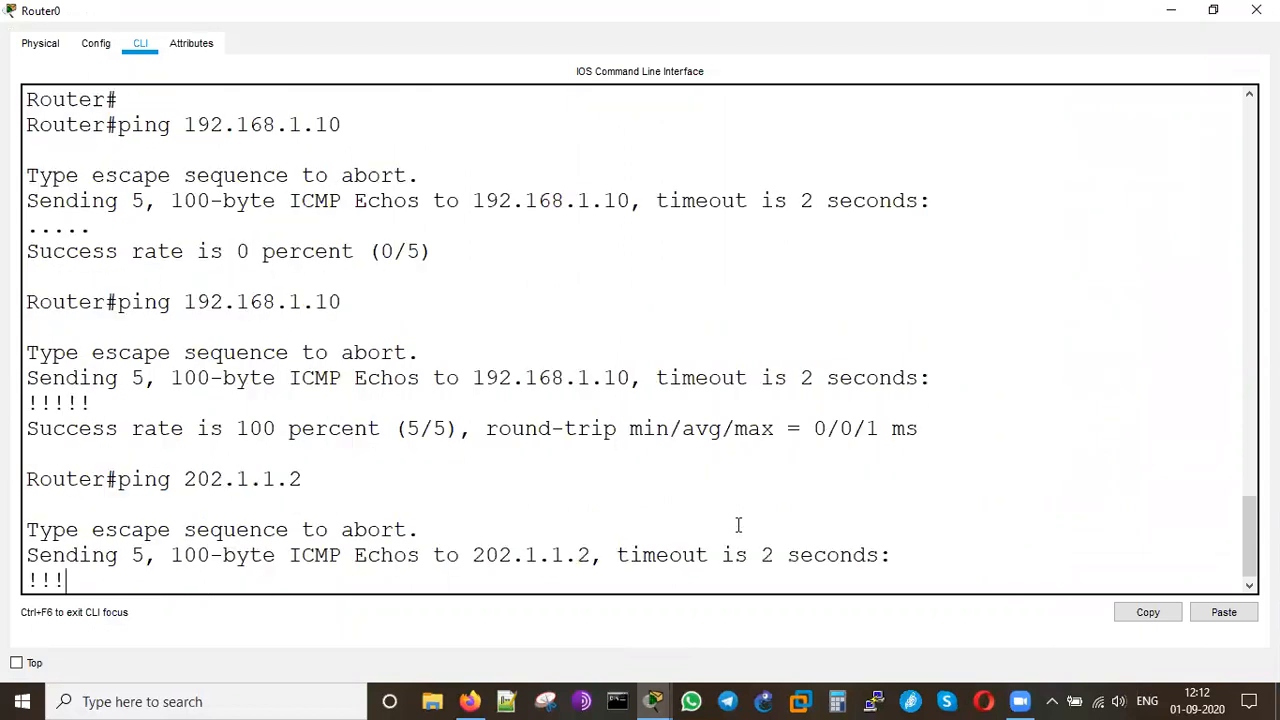
key("Return")
key("Return")
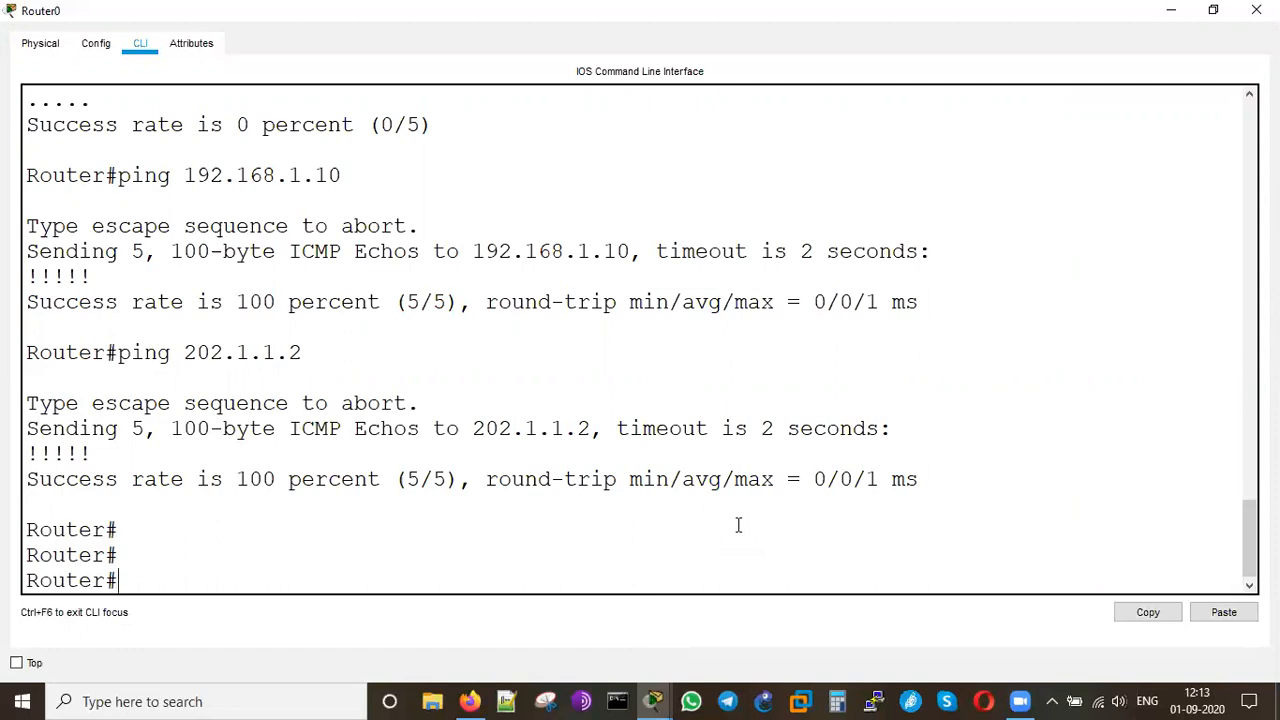
Step: In Router0's global configuration mode, create NAT pool CISCO from 65.1.1.1 to 65.1.1.1 with netmask 255.255.255.0
type("conf t")
key("Return")
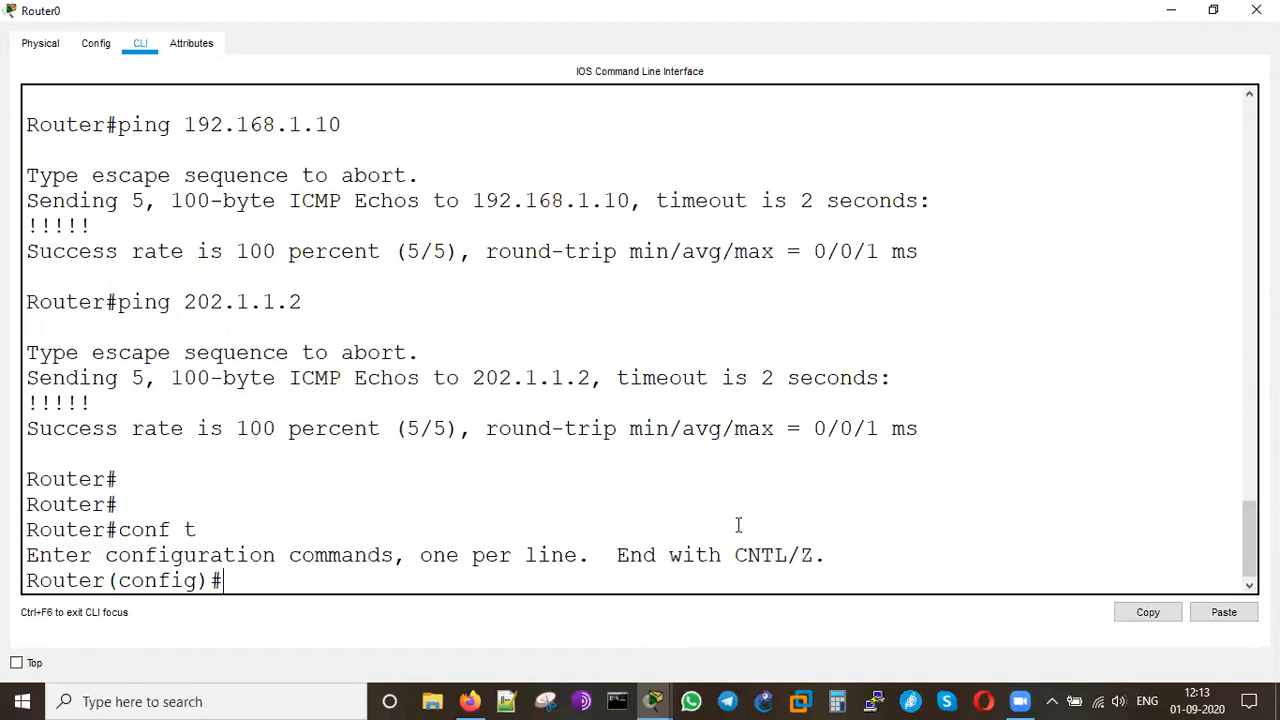
type("ip ant pool C")
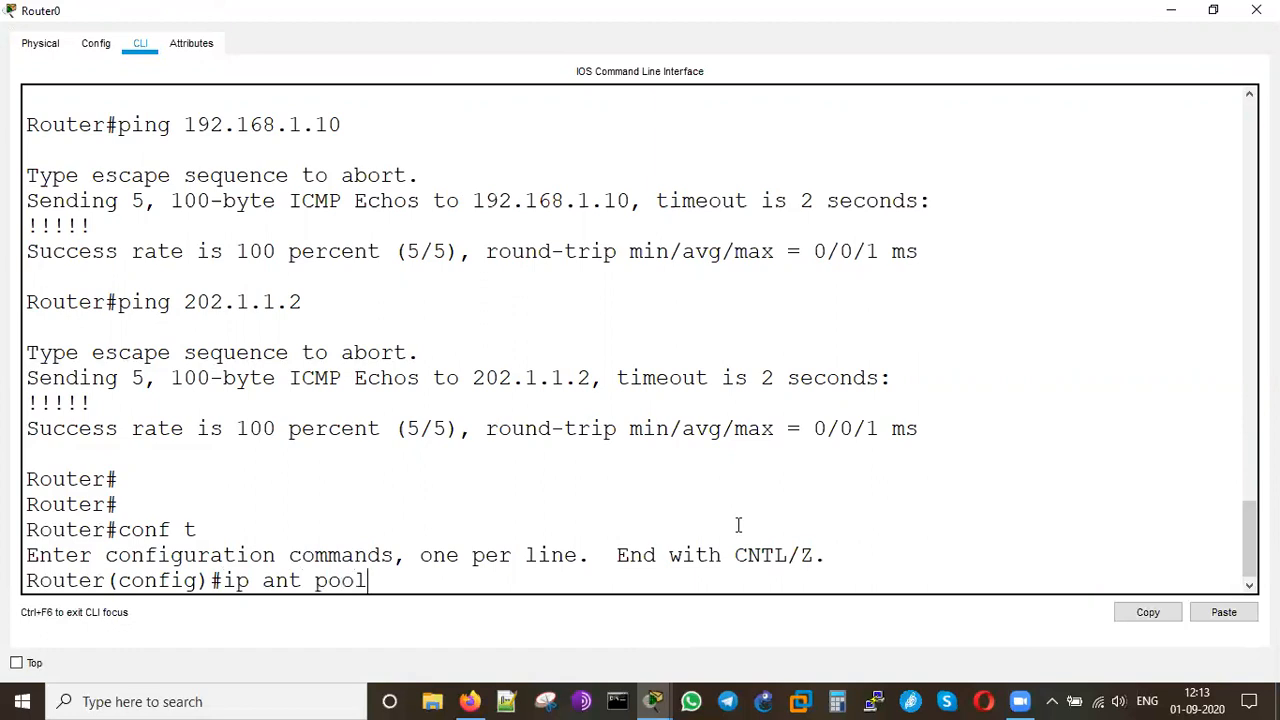
key("BackSpace")
key("BackSpace")
key("BackSpace")
key("BackSpace")
key("BackSpace")
key("BackSpace")
key("BackSpace")
key("BackSpace")
key("BackSpace")
key("BackSpace")
key("BackSpace")
type("ant")
key("BackSpace")
key("BackSpace")
key("BackSpace")
type("nat cpool CISCO 65.1.1.1")
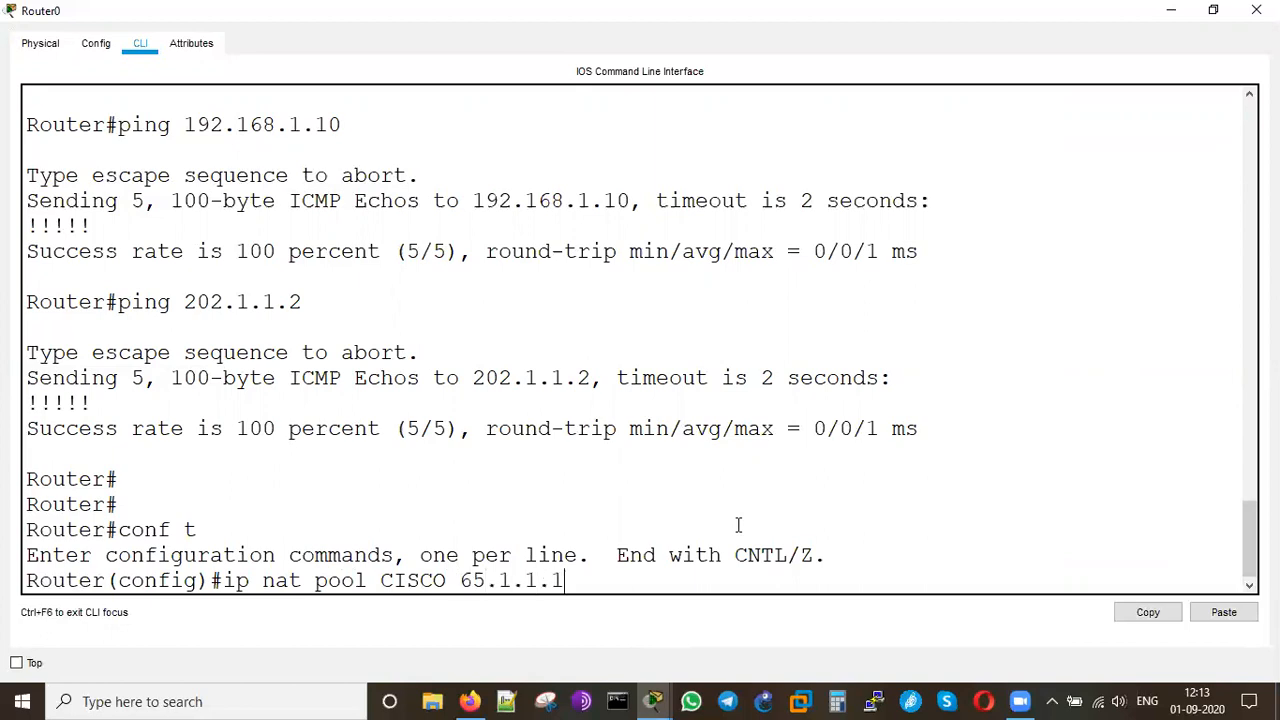
type(" 65.1.1.1 netmask 255.255.255.0")
key("Return")
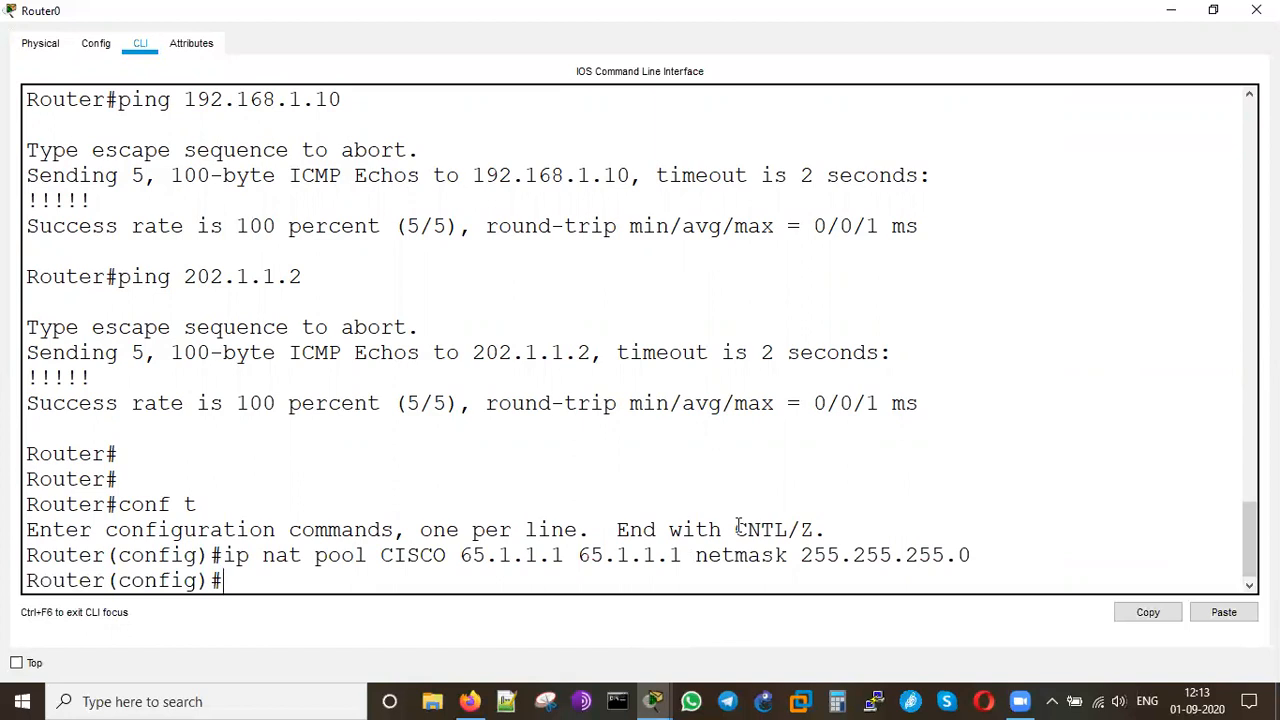
Step: Create access list 10 permitting network 192.168.1.0 with wildcard mask 0.0.0.255
type("access-list 10 permit")
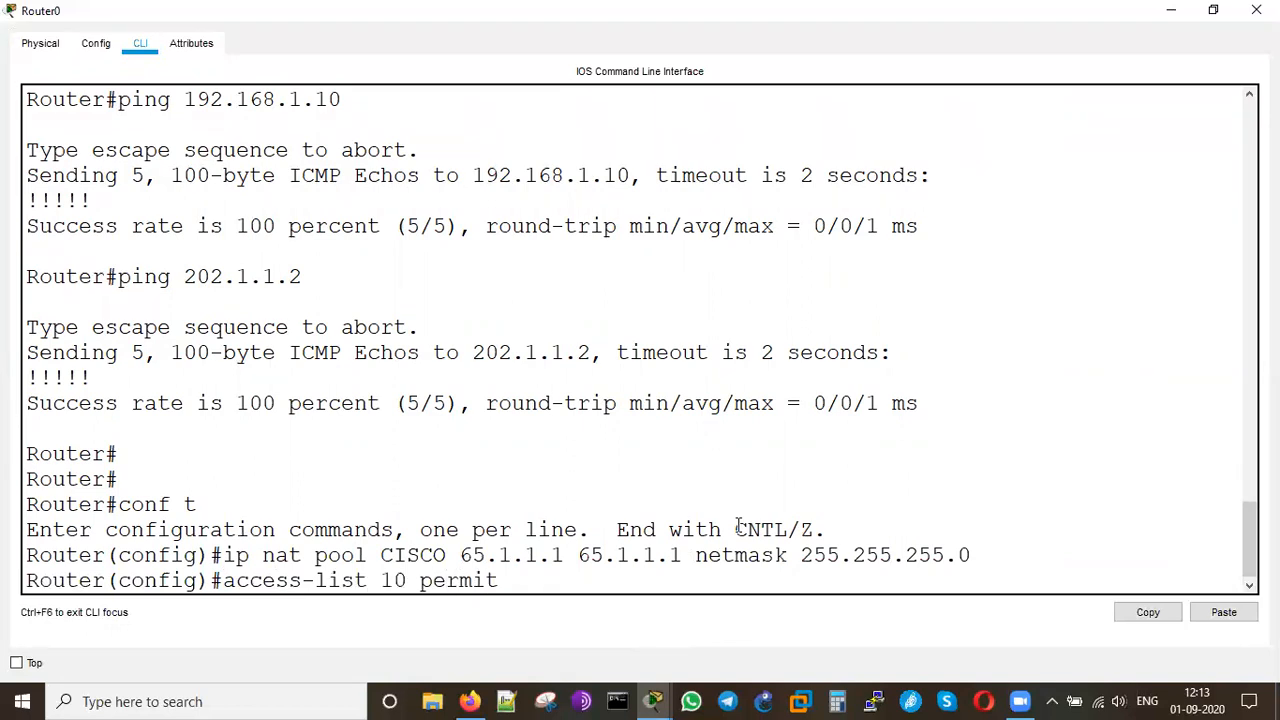
type(" 192.168.1.0 0.")
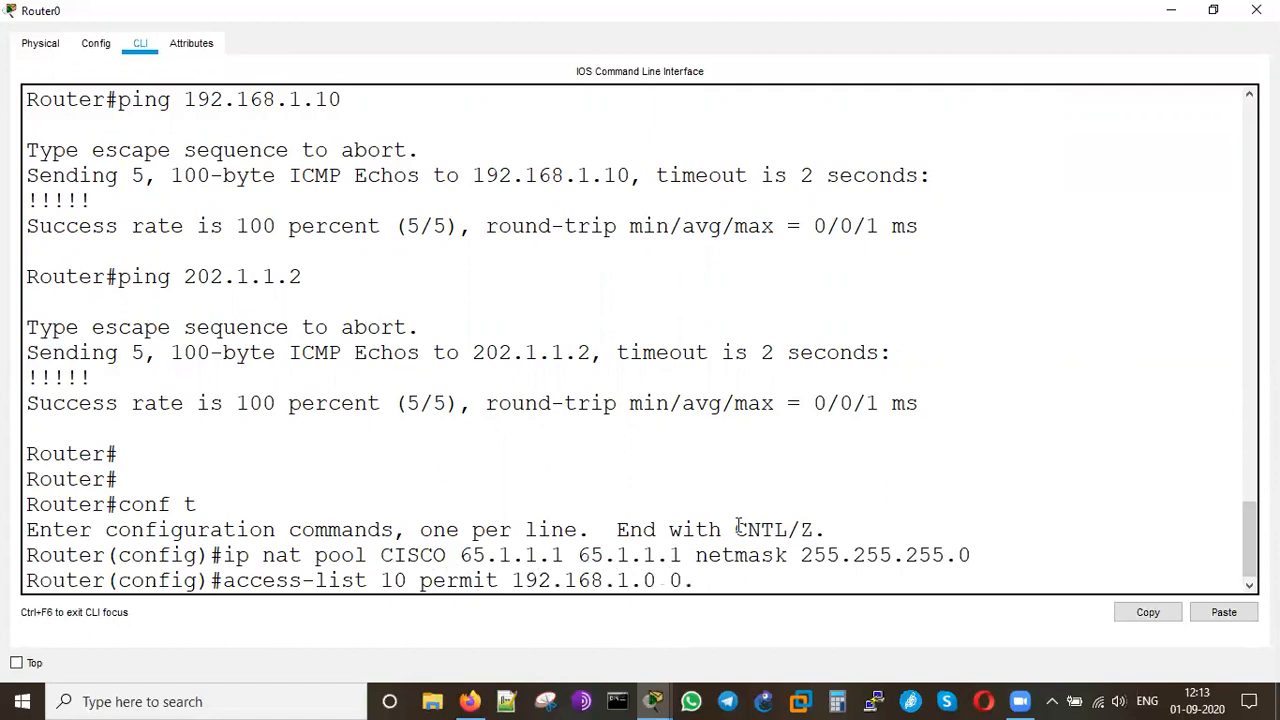
type("0.0.255")
key("Return")
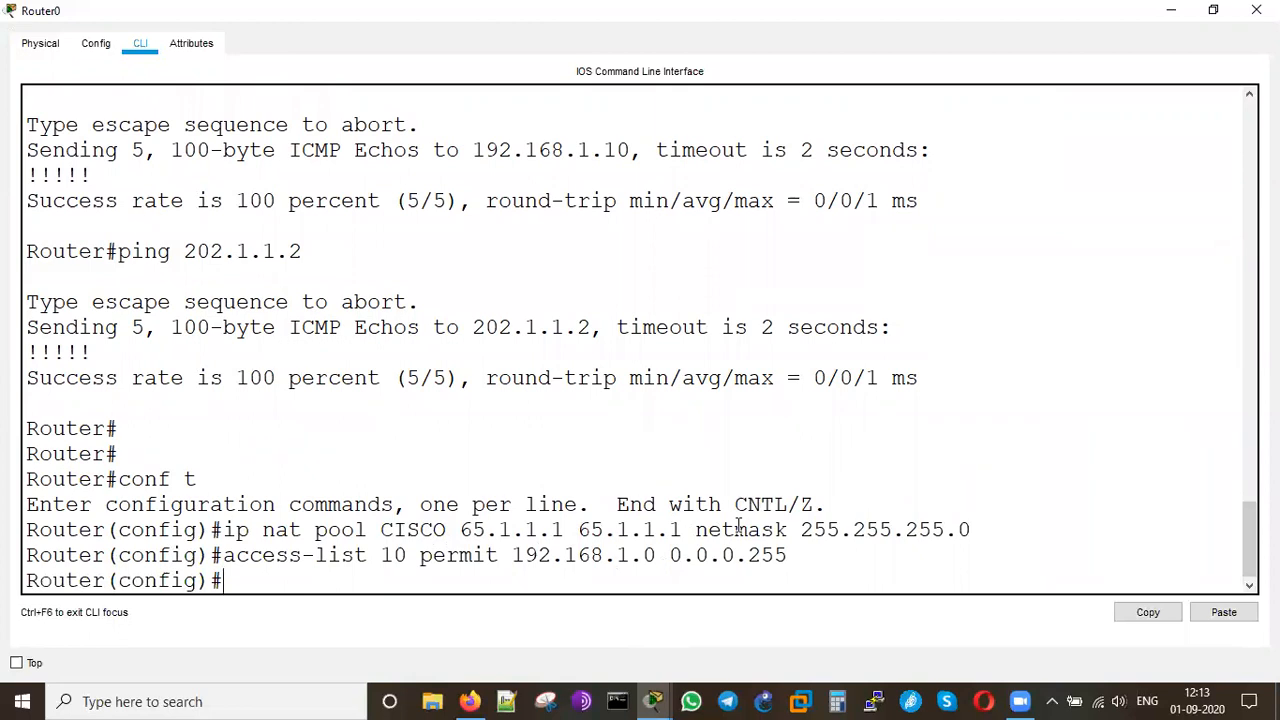
Step: Try to bind access list 10 to the pool with "ip nat source list 10 pool CISCO overload"
type("ip")
type("ant so")
key("BackSpace")
key("BackSpace")
key("BackSpace")
key("BackSpace")
key("BackSpace")
type("nat source lis")
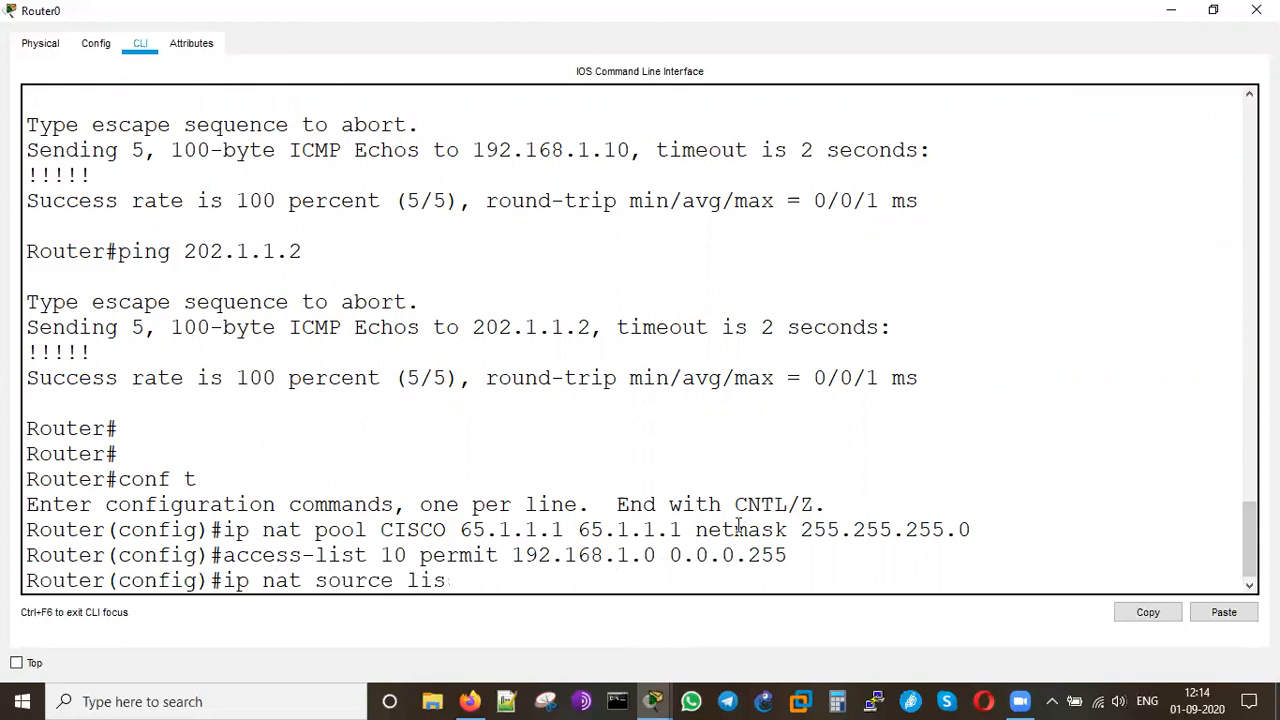
type("t 10 pool CISCO overload")
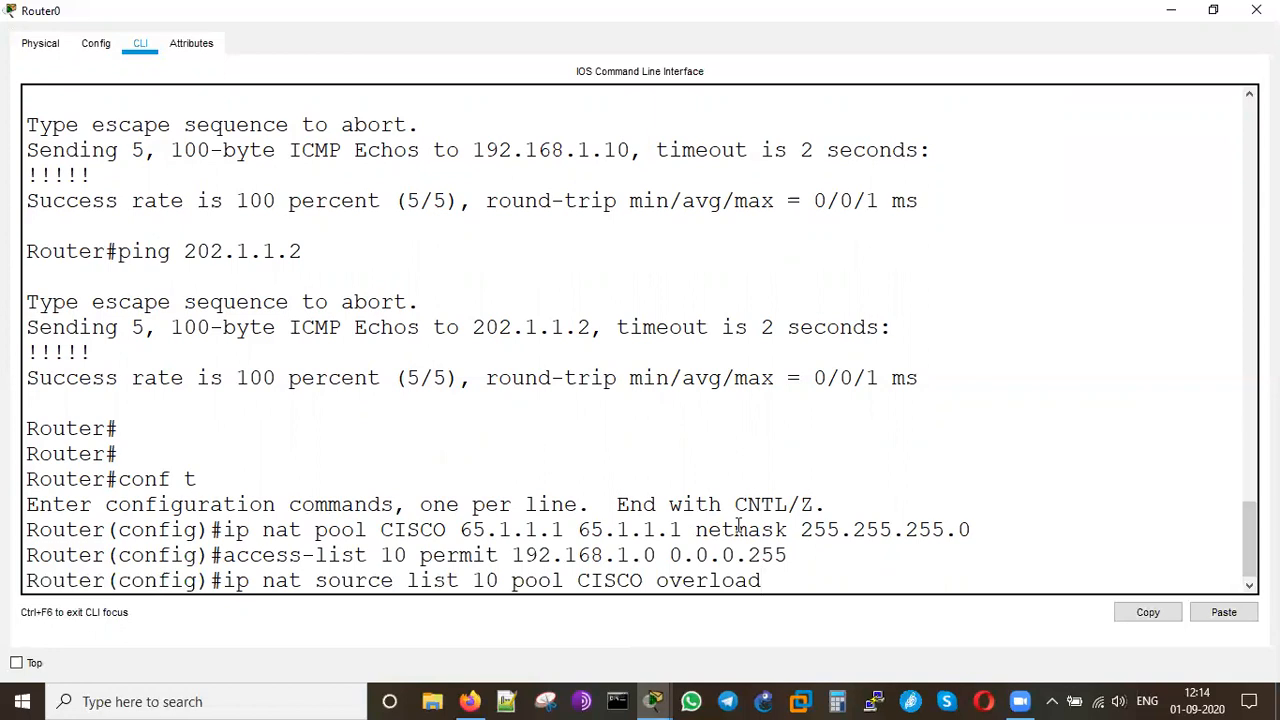
key("Return")
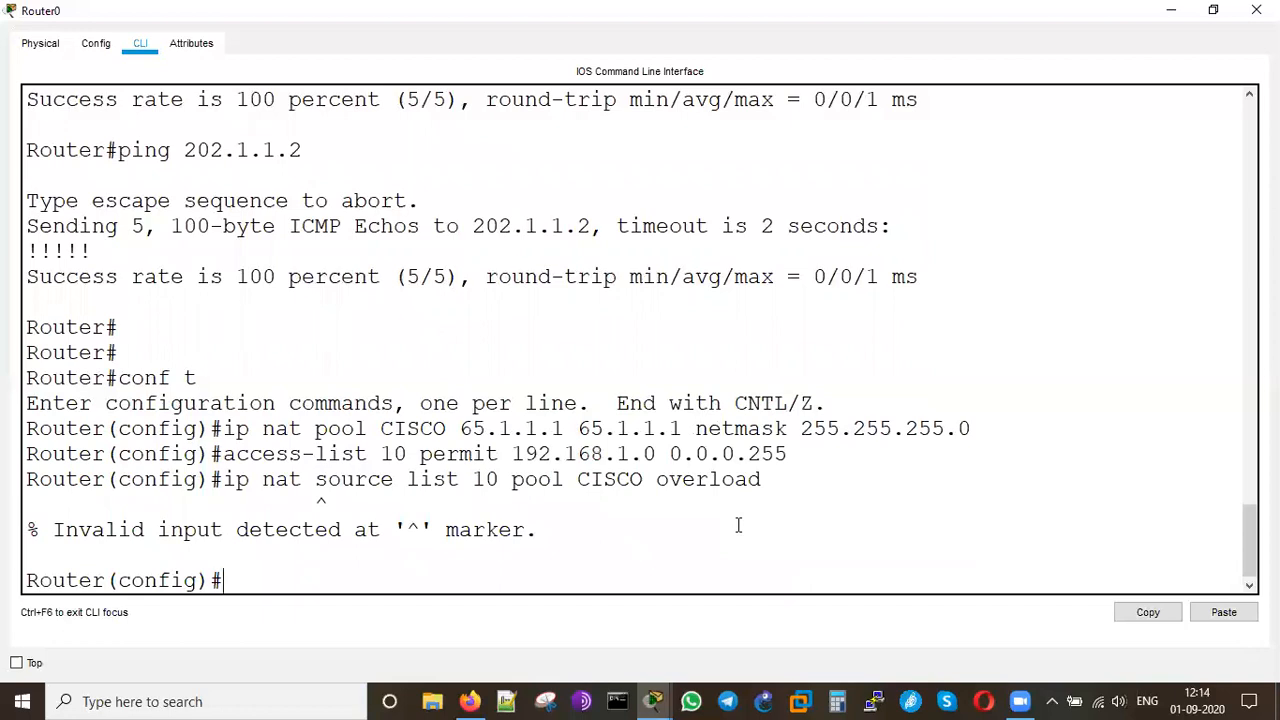
Step: Try the NAT binding command again as "ip nat source inside list 10 pool CISCO overload"
key("Up")
key("Down")
key("Up")
key("Left")
key("Left")
key("Left")
key("Left")
key("Left")
key("Left")
key("Left")
key("Left")
key("Left")
key("Left")
key("Left")
key("Left")
key("Left")
key("Left")
key("Left")
key("Left")
key("Left")
key("Left")
key("Left")
key("Left")
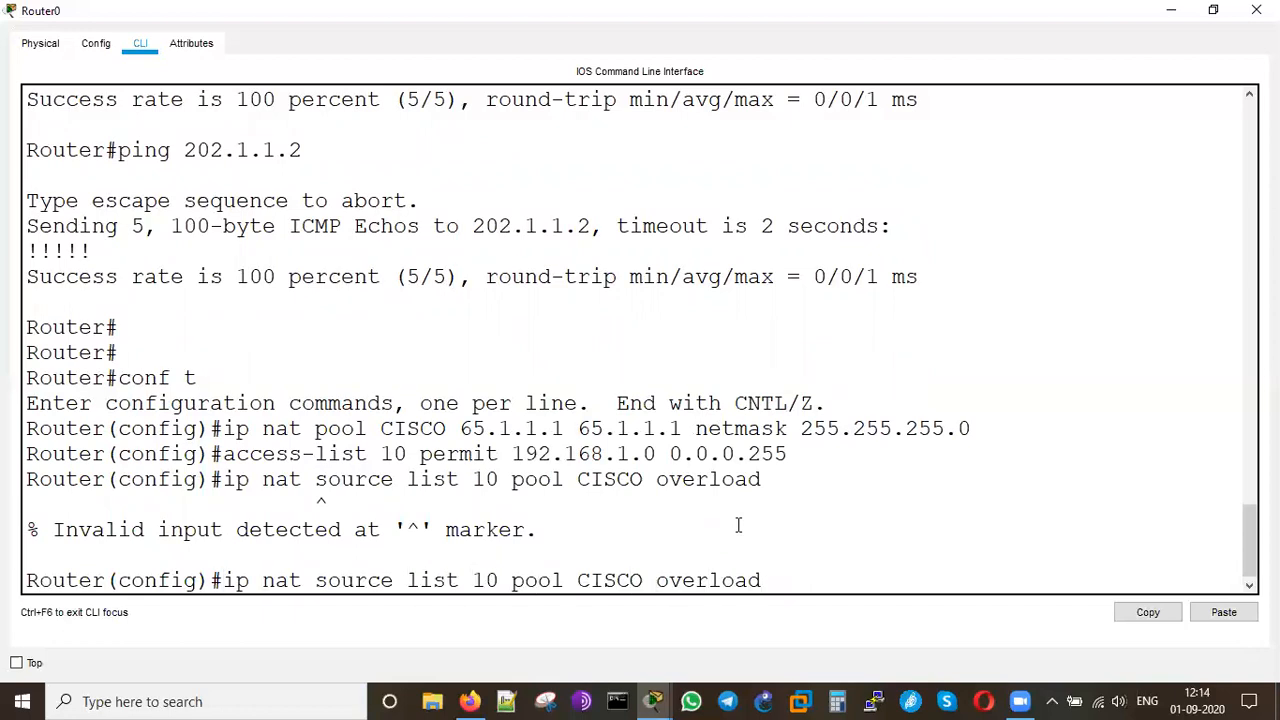
key("Right")
type("inside")
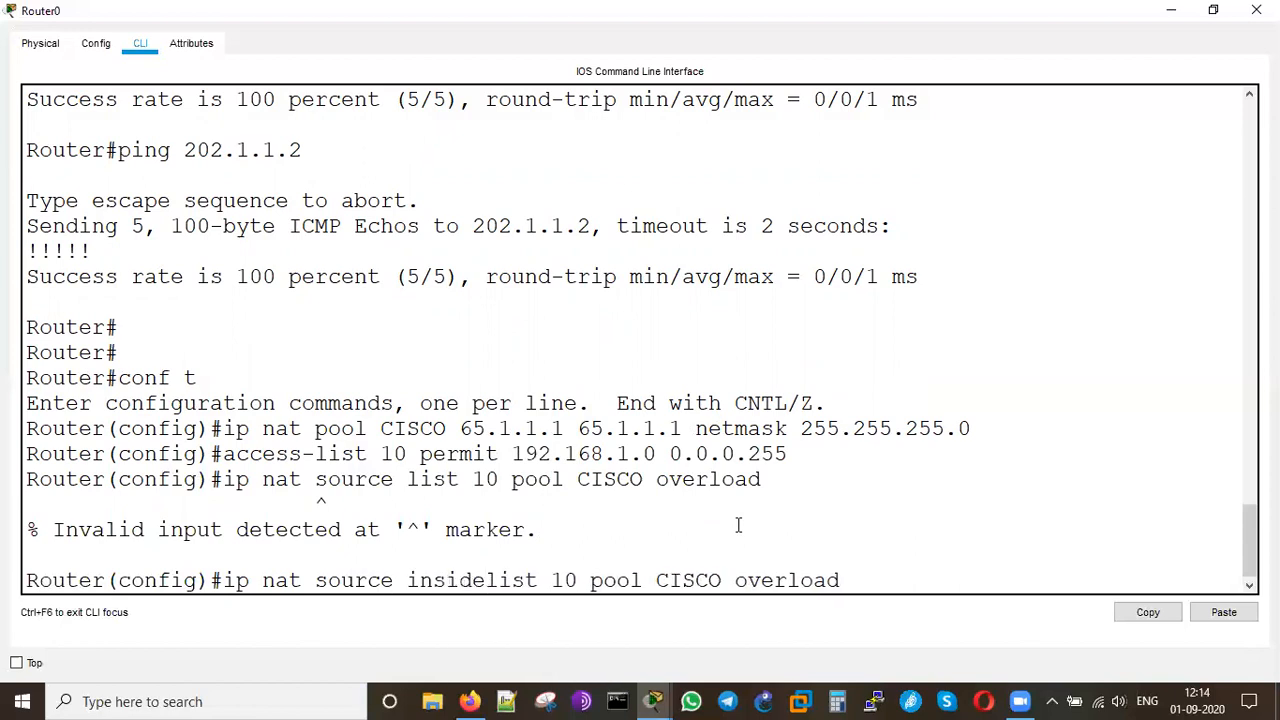
key("Return")
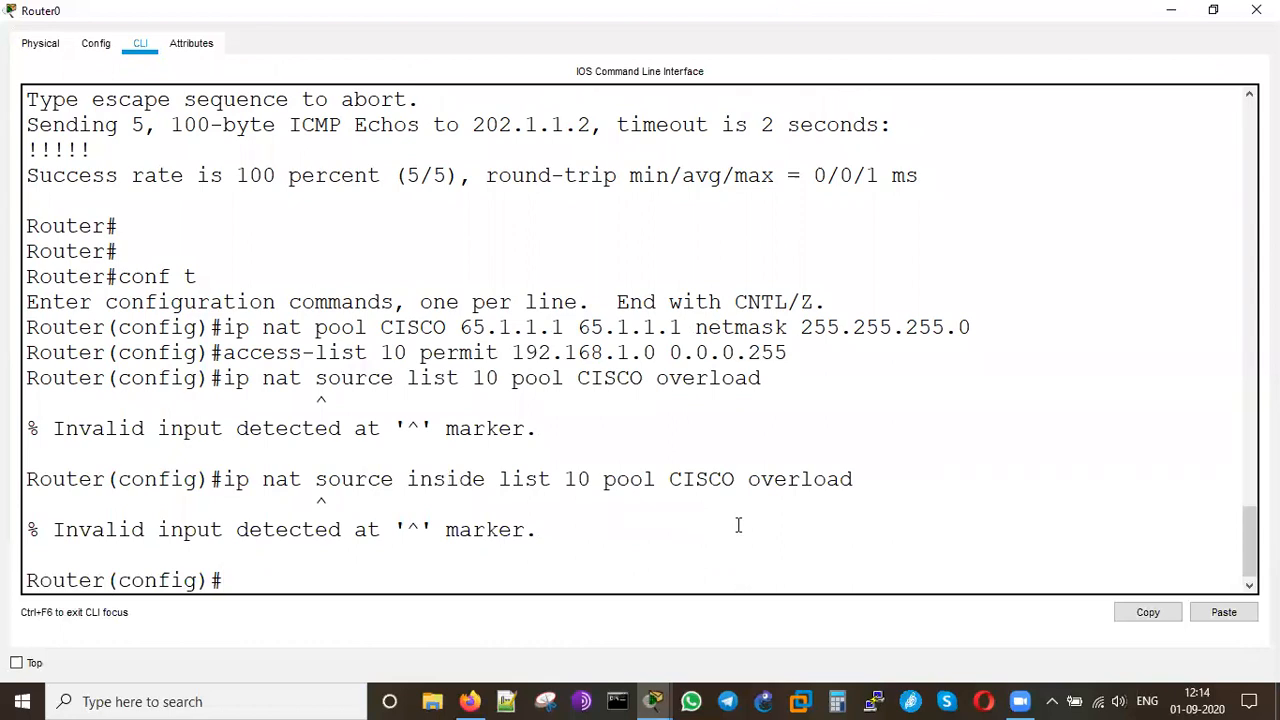
Step: Correct the recalled command and enter it as "ip nat inside source list 10 pool CISCO overload"
key("Up")
key("Left")
key("Left")
key("Left")
key("Left")
key("Left")
key("Left")
key("Left")
key("Left")
key("Left")
key("Left")
key("Left")
key("Left")
key("Left")
key("Left")
key("Left")
key("Left")
key("Left")
key("Left")
key("Left")
key("Left")
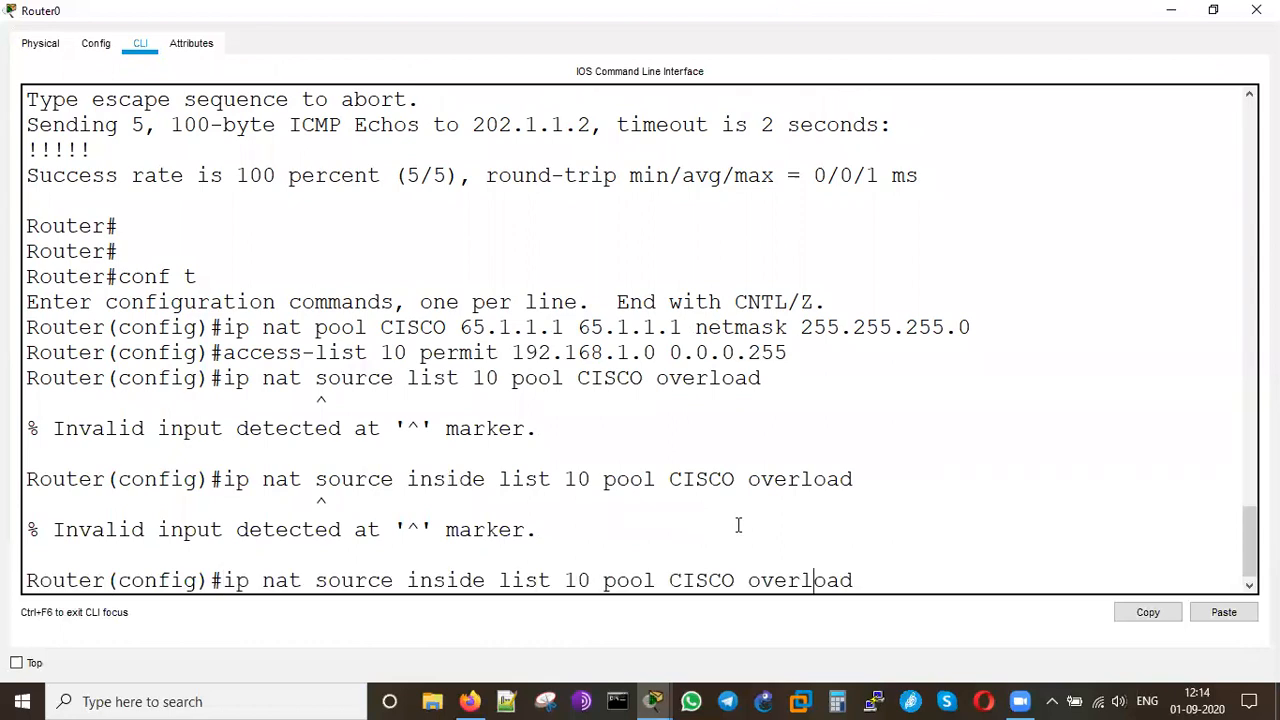
key("BackSpace")
key("BackSpace")
key("BackSpace")
key("BackSpace")
key("BackSpace")
key("BackSpace")
key("BackSpace")
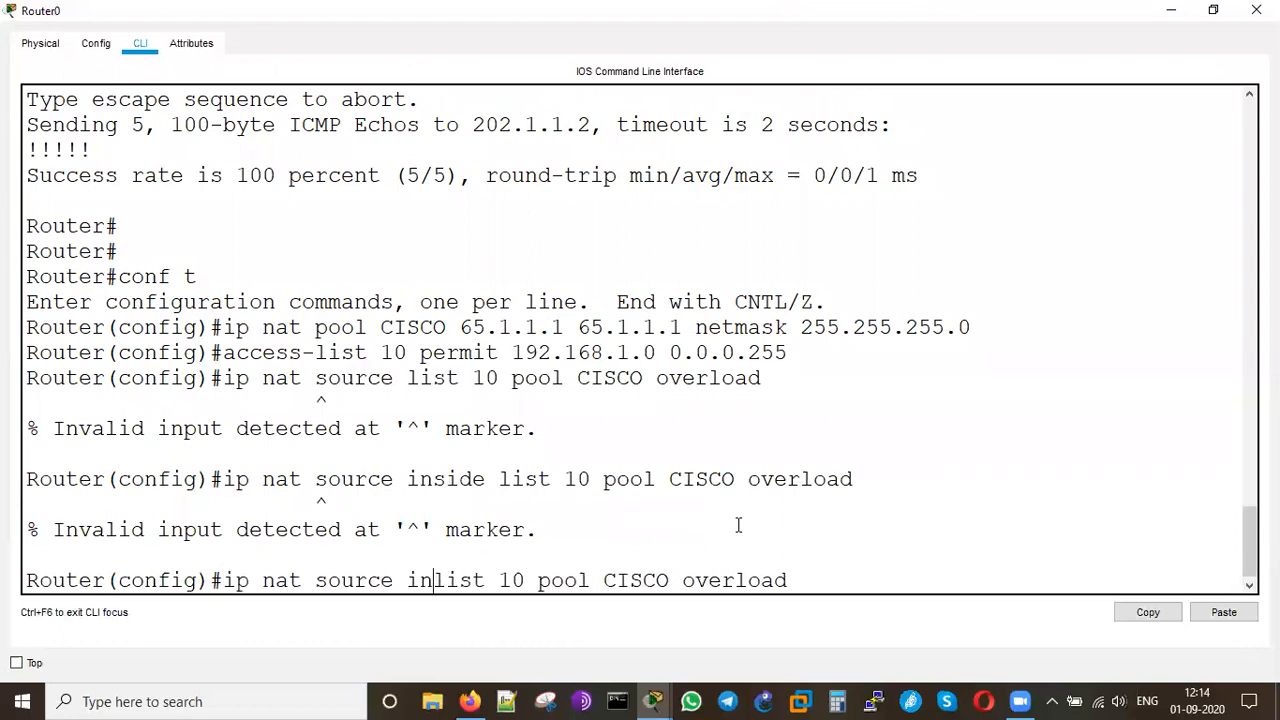
key("Left")
key("Left")
key("Left")
key("Left")
key("Left")
type("inside")
key("Return")
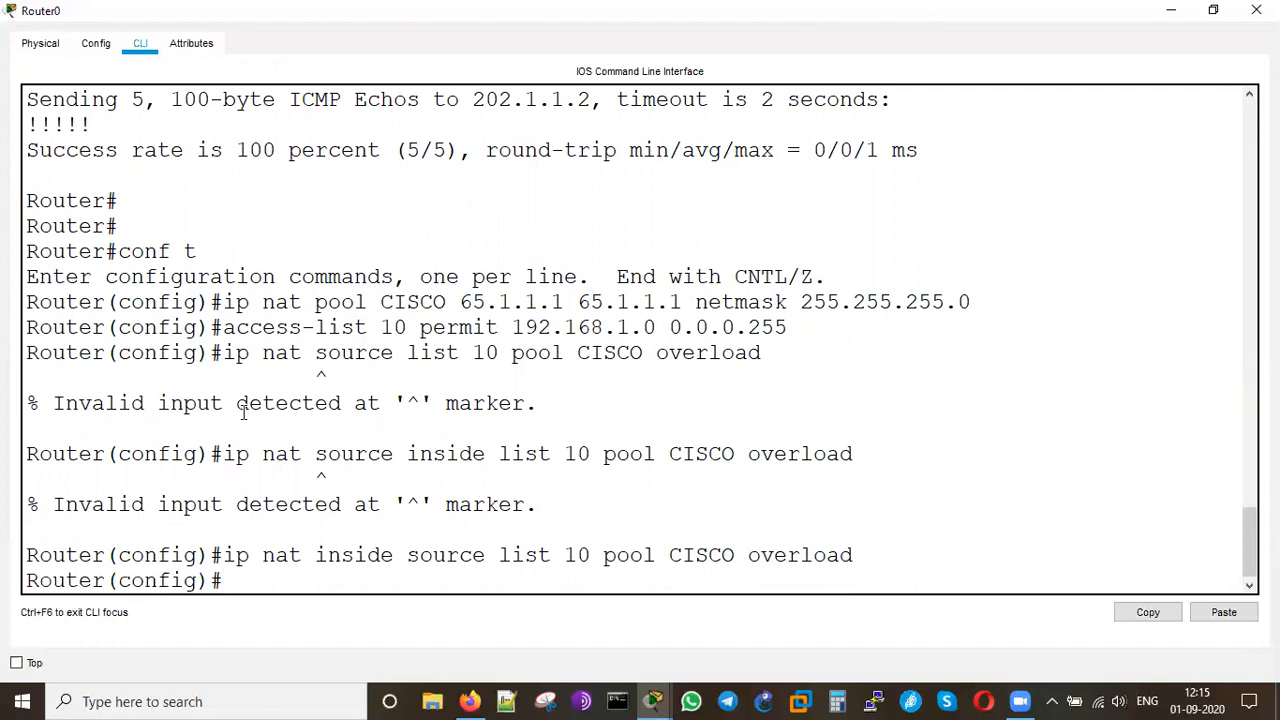
Step: Compare the pool name and access list number in the NAT binding command with their definitions
double_click(424, 302)
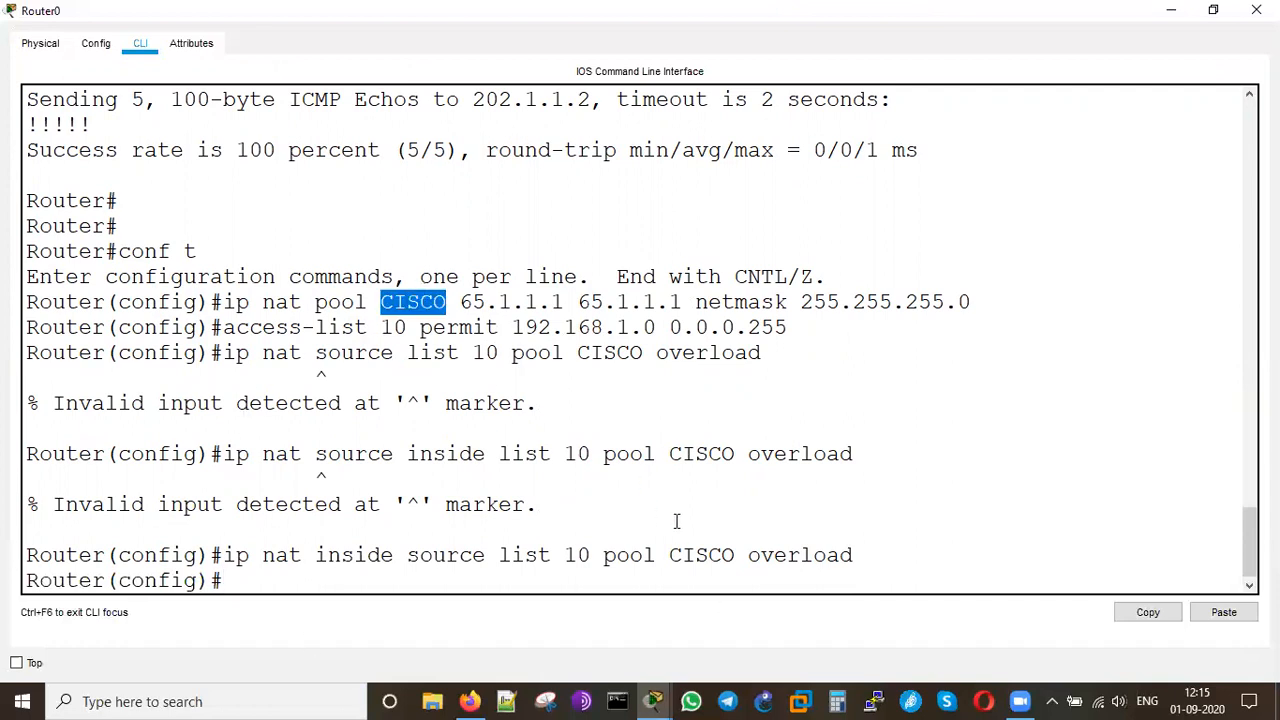
double_click(705, 555)
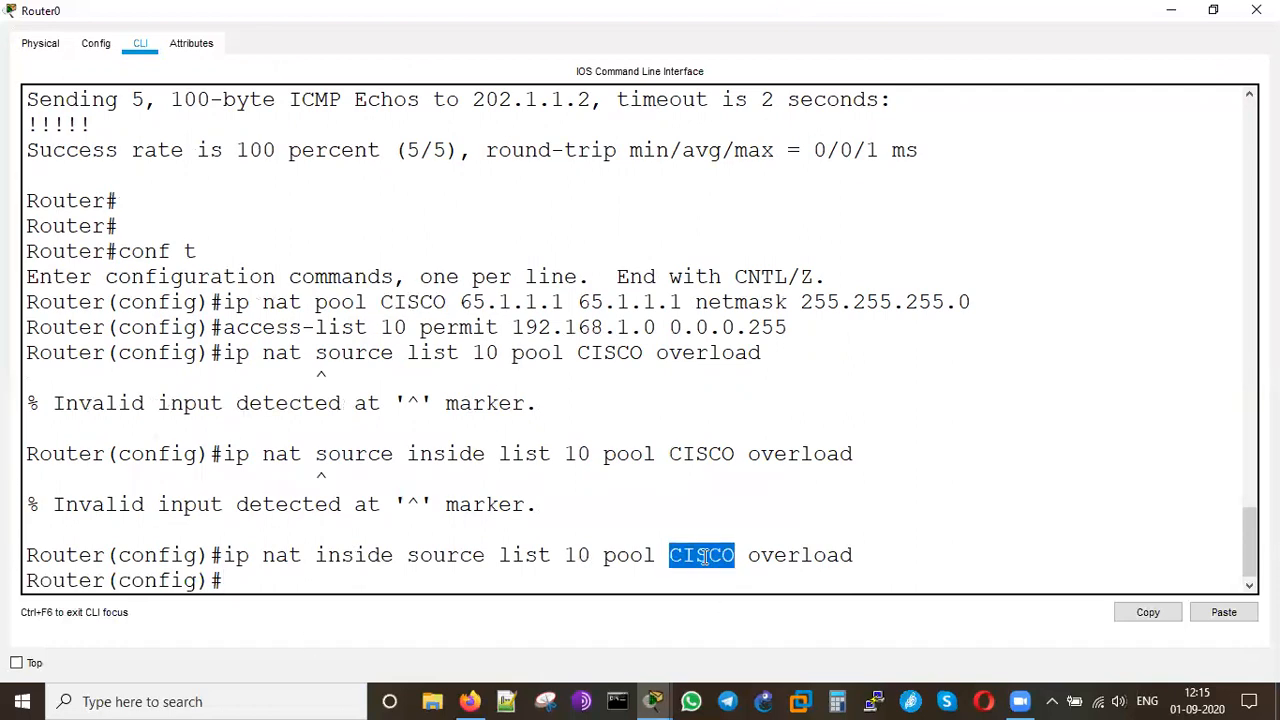
double_click(392, 328)
double_click(577, 555)
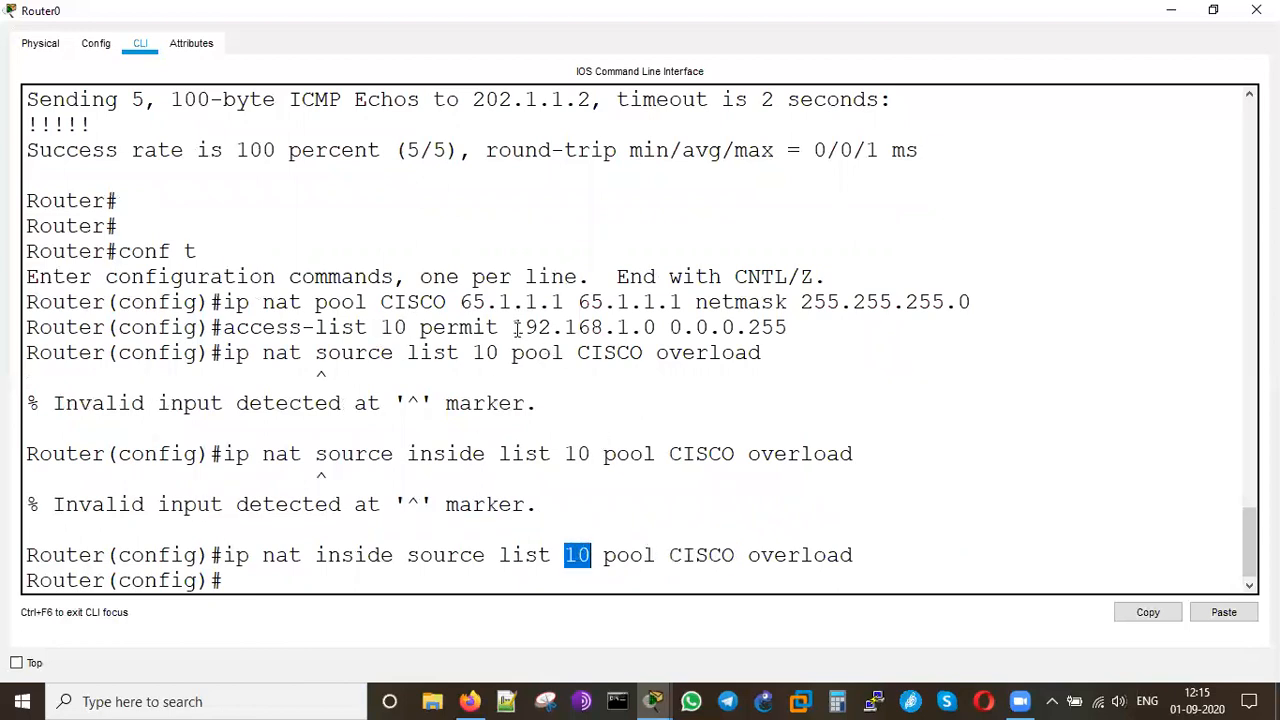
mouse_move(512, 327)
left_mouse_down()
mouse_move(785, 328)
mouse_move(511, 327)
left_mouse_up()
left_click(806, 331)
left_click(594, 398)
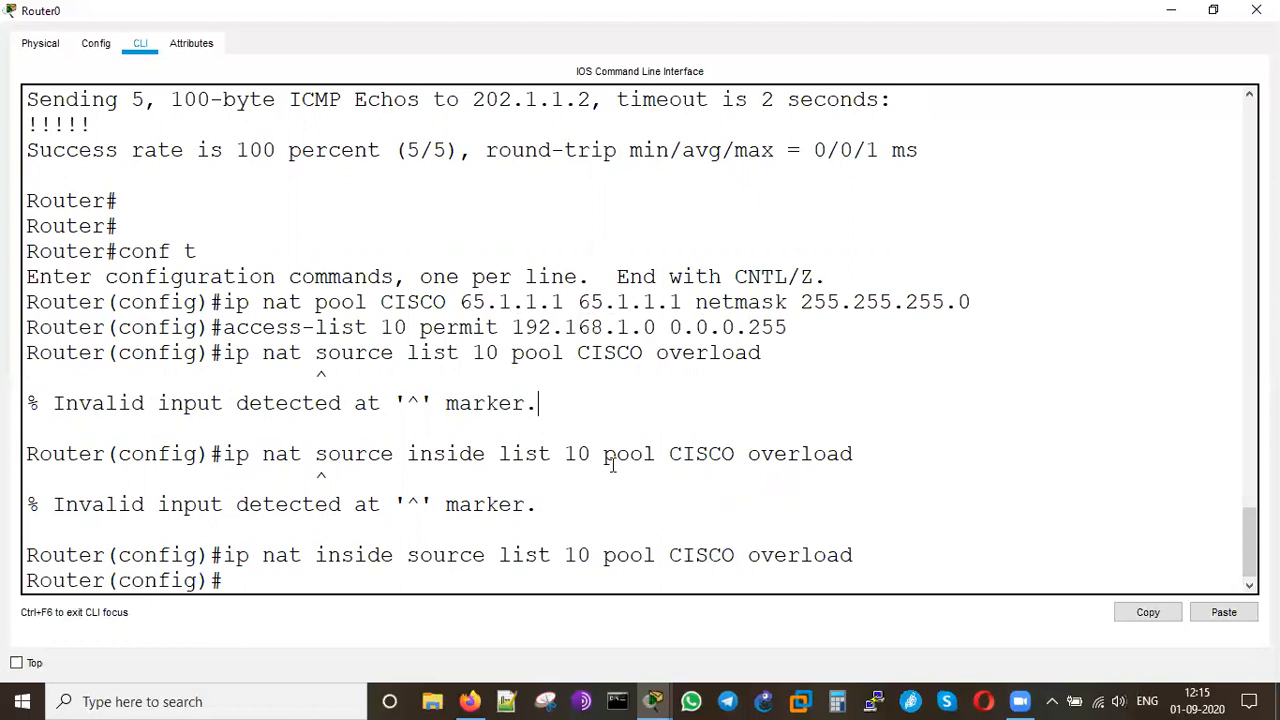
Step: Set interface fa0/0 as the NAT inside interface with "ip nat inside"
key("Return")
key("Return")
type("int fa0/0")
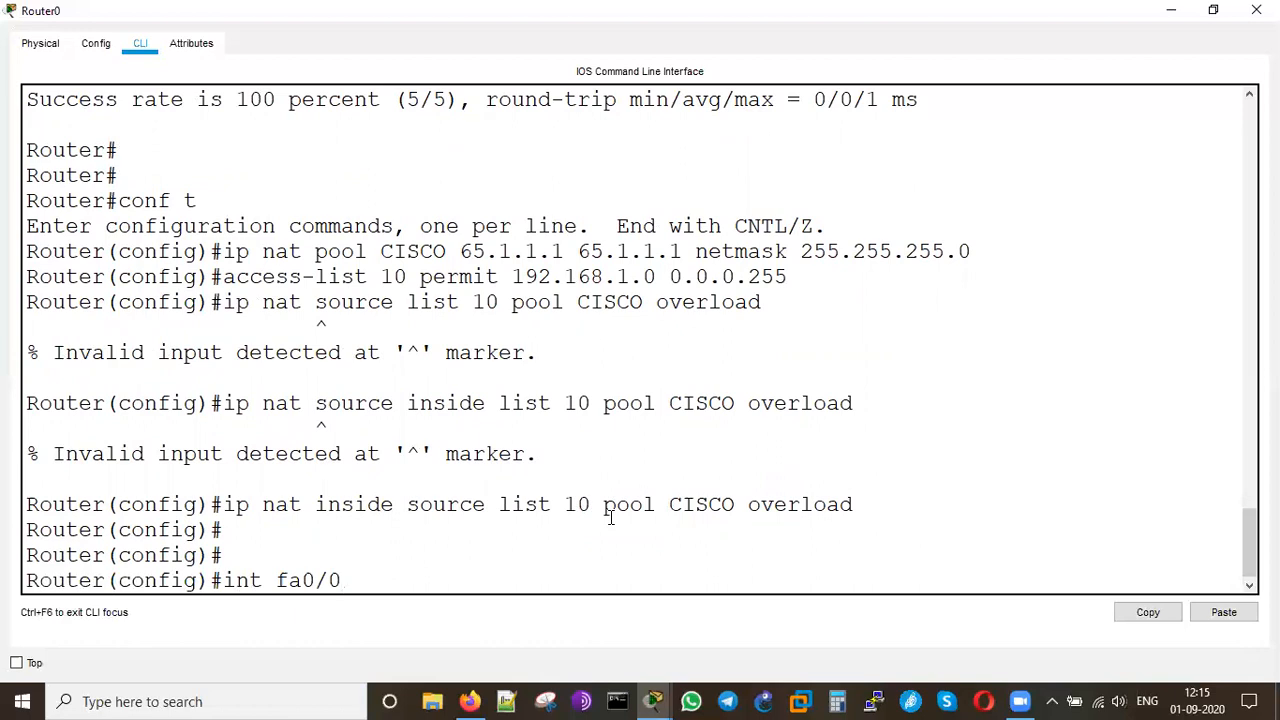
key("Return")
type("ip")
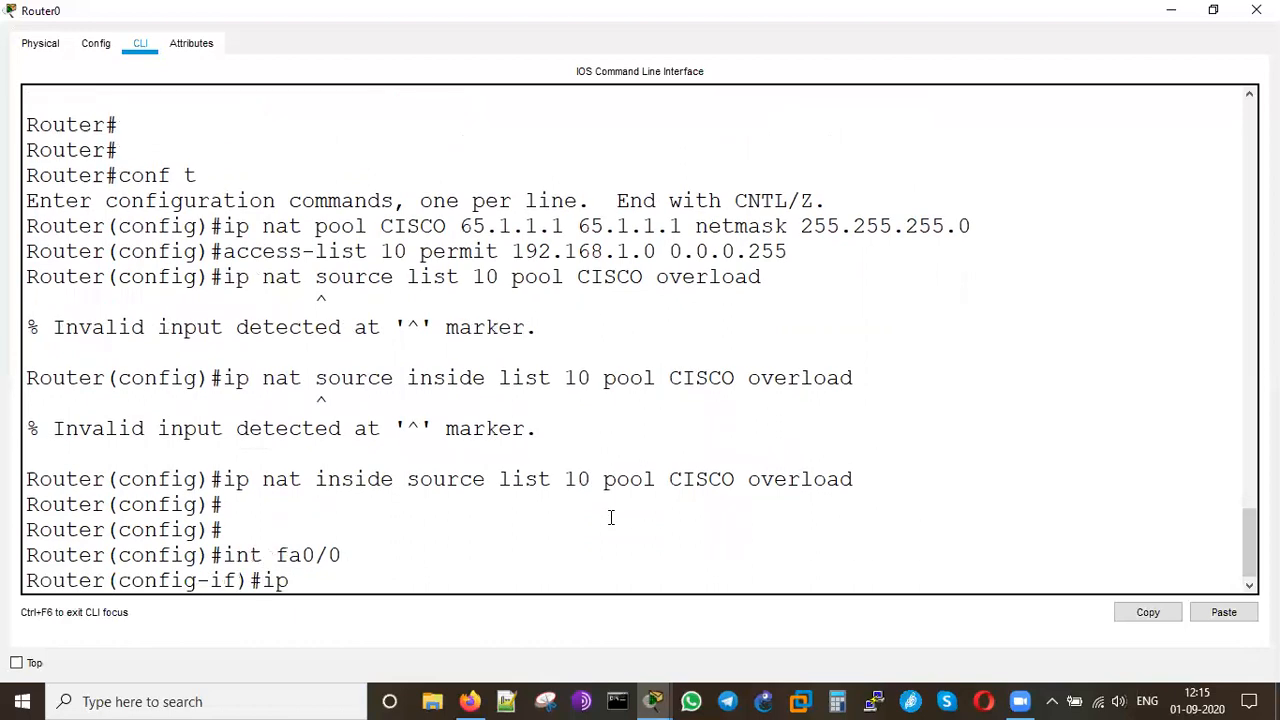
type(" nat inside")
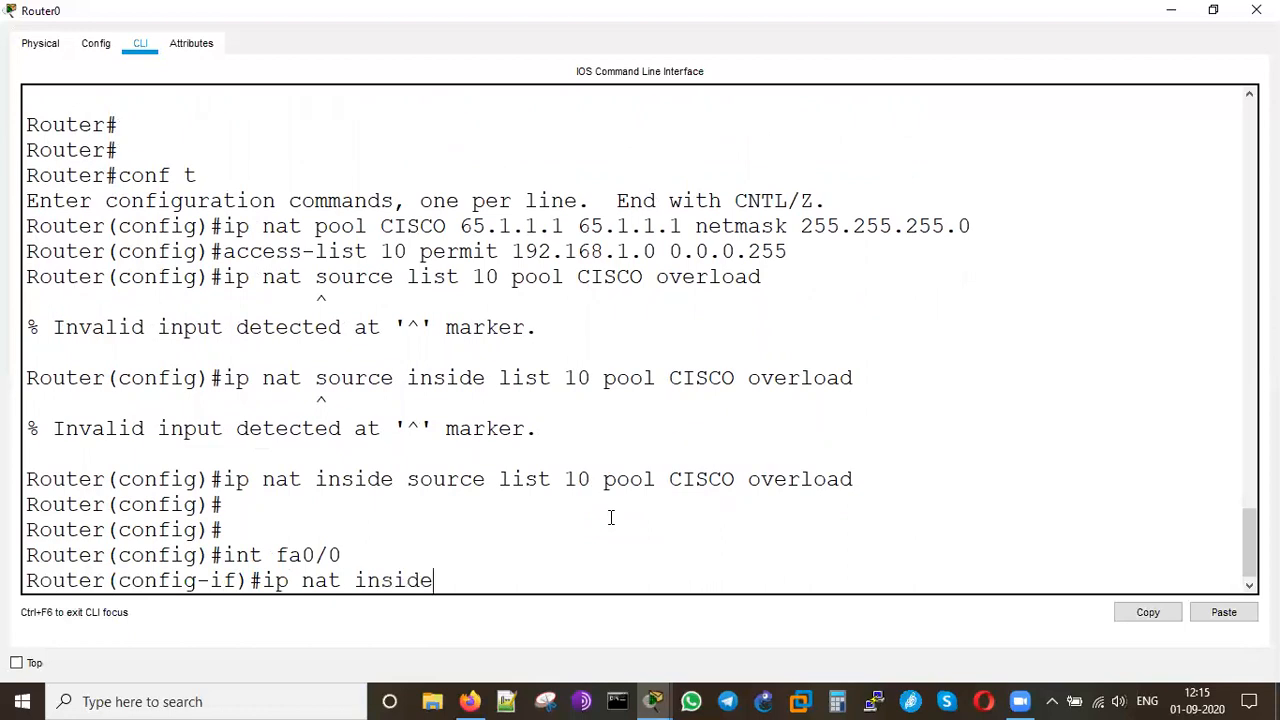
key("Return")
Step: Set interface fa0/1 as the NAT outside interface with "ip nat outside"
type("int fa0/1")
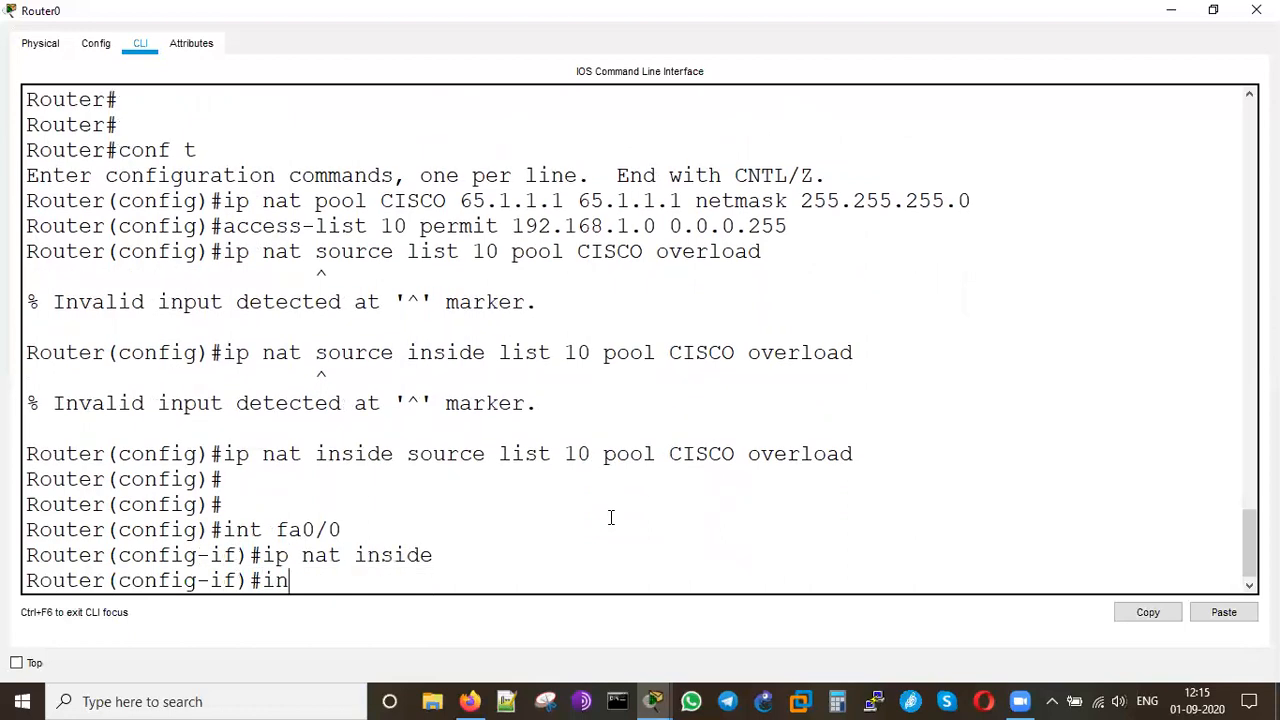
key("Return")
type("ip n")
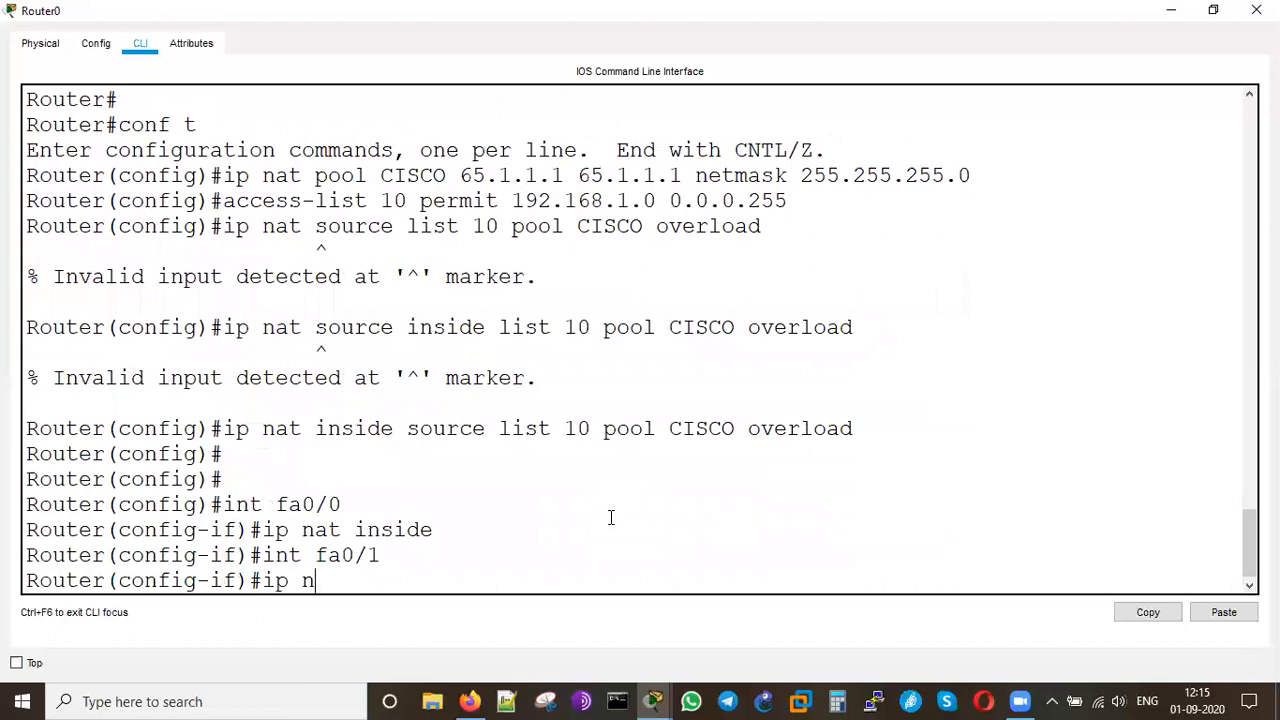
type("at ours")
key("BackSpace")
key("BackSpace")
type("tsd")
key("BackSpace")
type("ide")
key("Return")
Step: Leave configuration mode with "end" and save the router's configuration with "wr"
type("end")
key("Return")
type("wr")
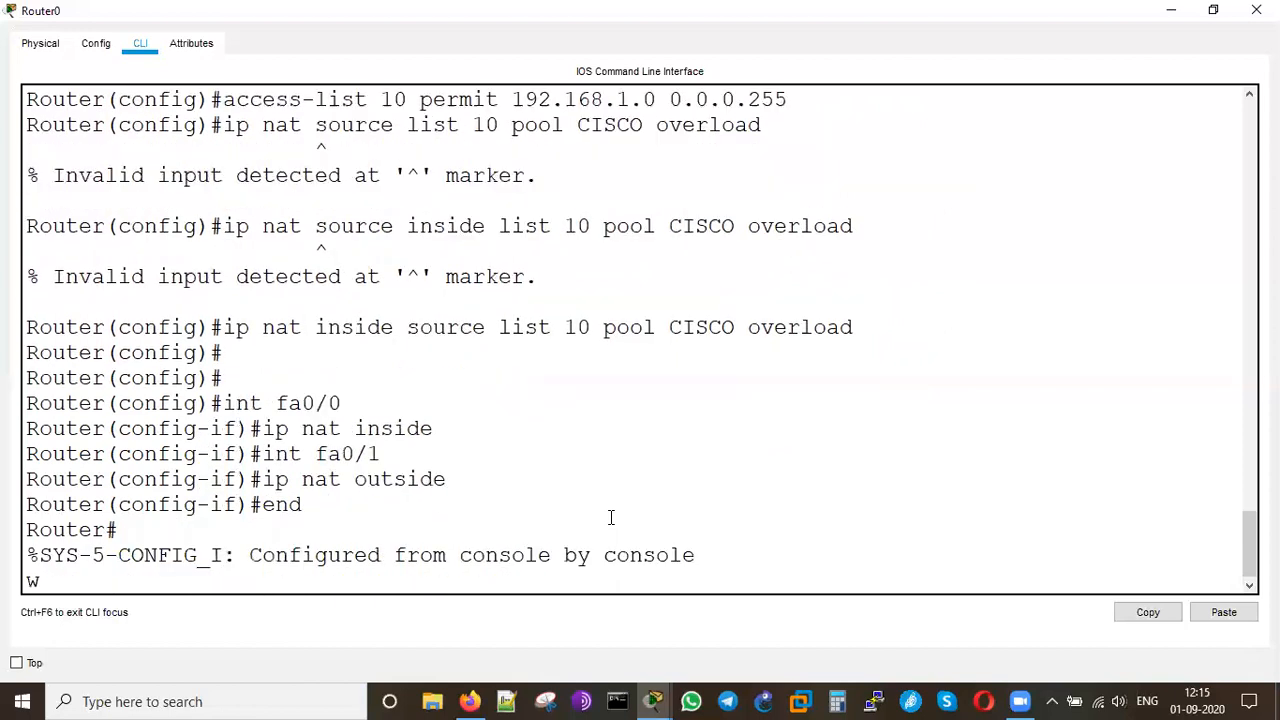
key("Return")
Step: Display the router's NAT translation table with "show ip nat translations"
type("show ip nat tranra")
key("BackSpace")
key("BackSpace")
type("st")
key("Tab")
key("BackSpace")
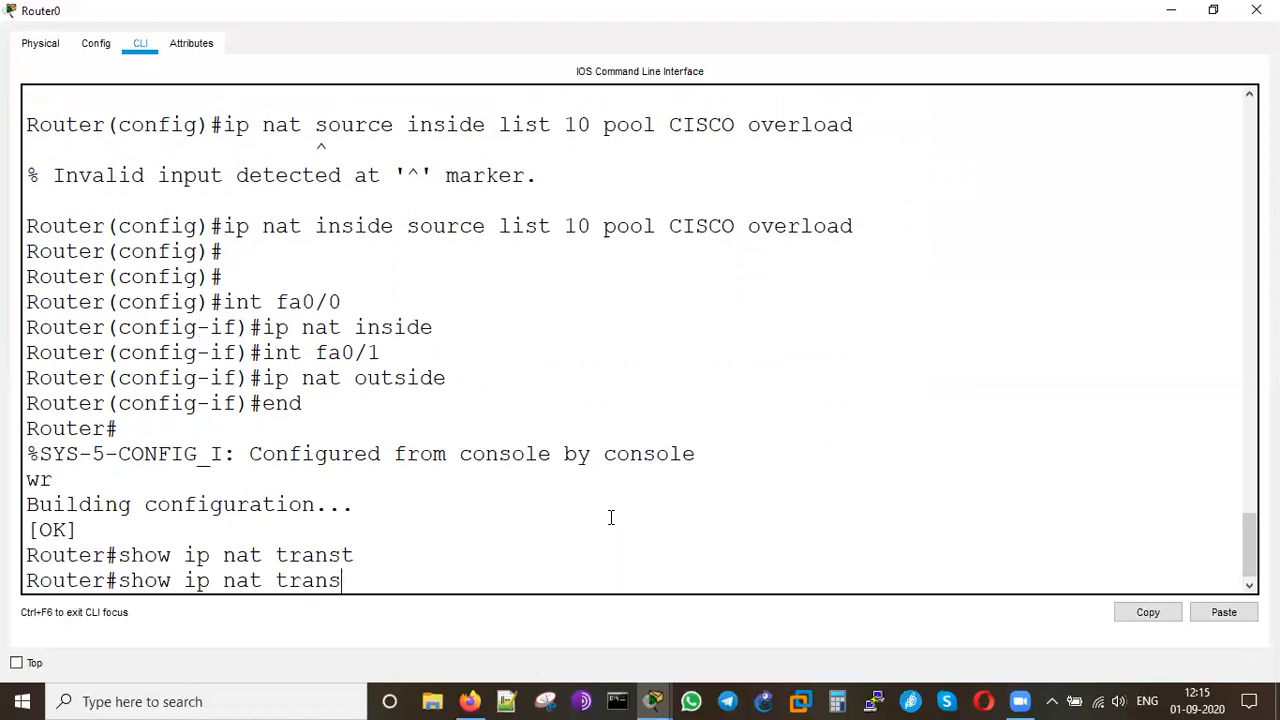
type("la")
key("Tab")
key("Return")
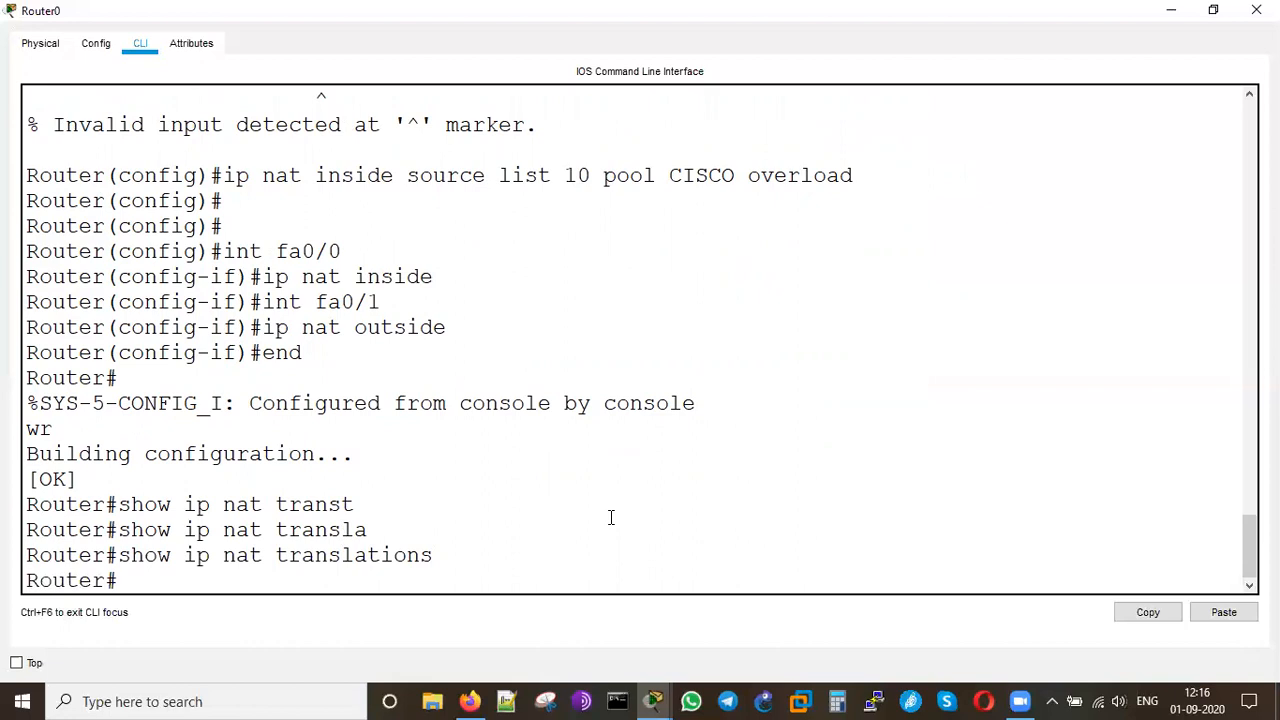
Step: Display the NAT details with "show ip nat statistics" and examine the CISCO pool's start and end addresses and allocation
type("show ip nat stat")
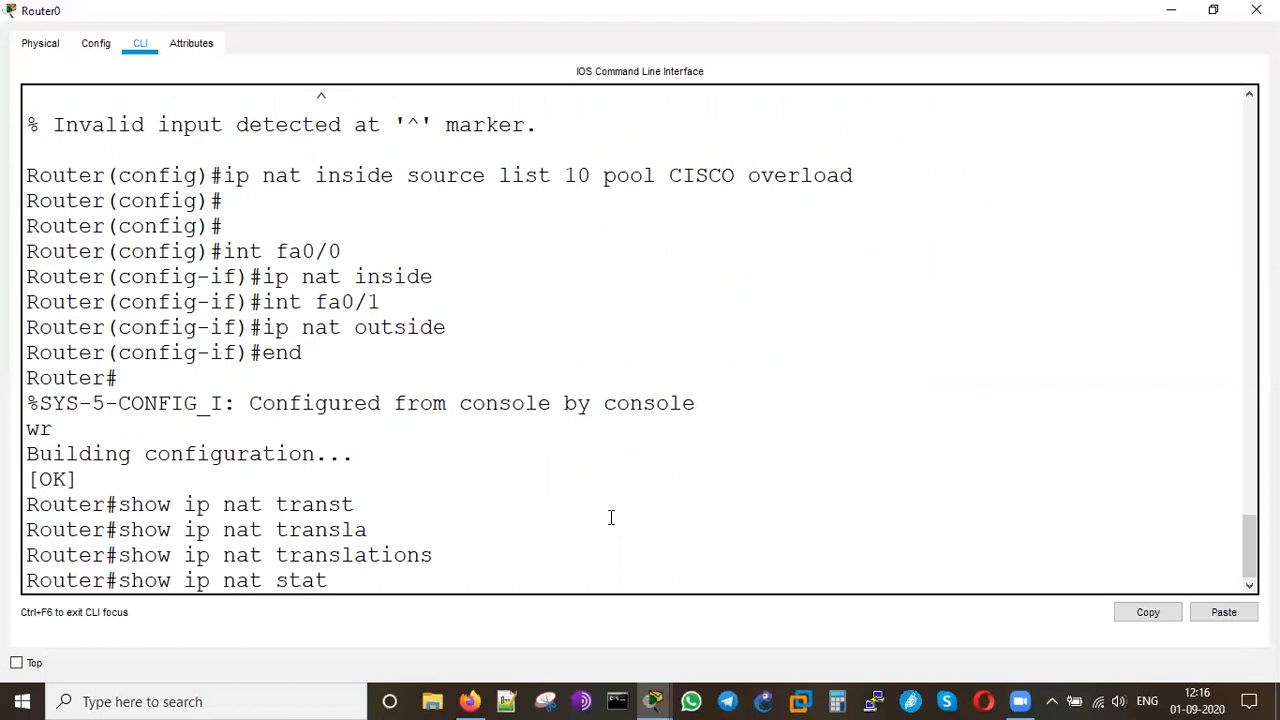
type("istics")
key("Return")
key("Return")
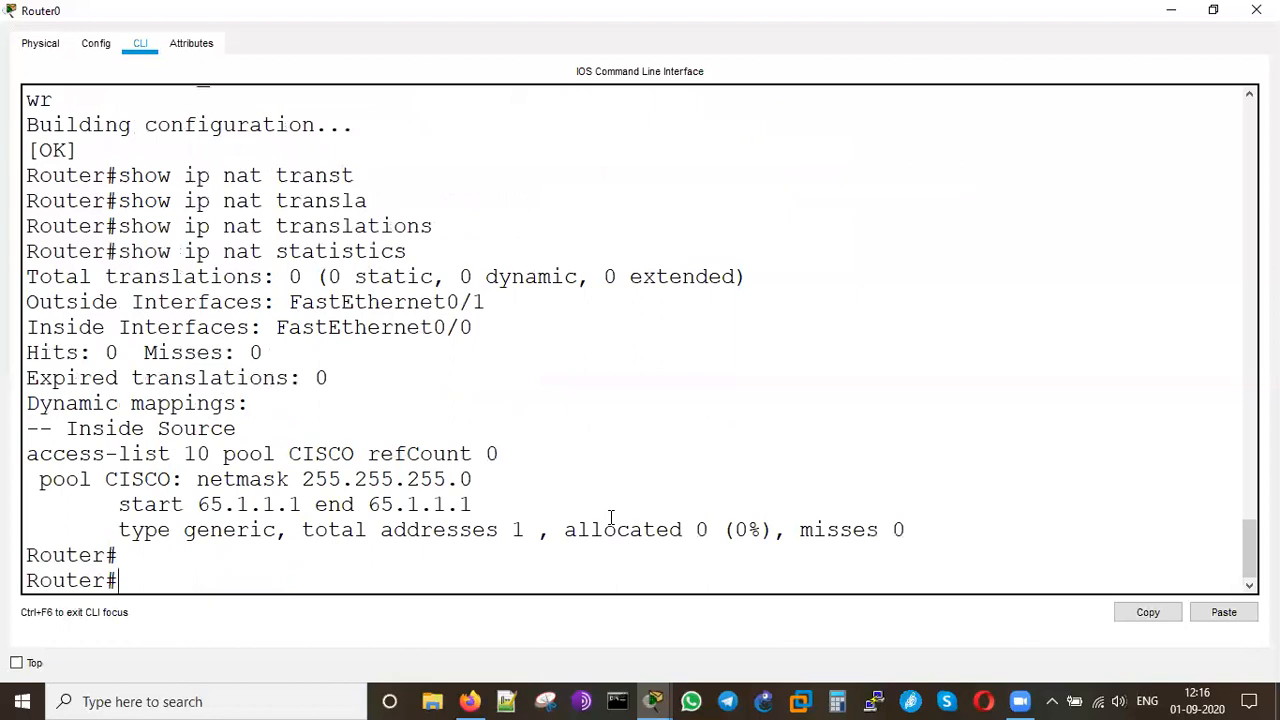
left_click_drag(210, 507, 293, 505)
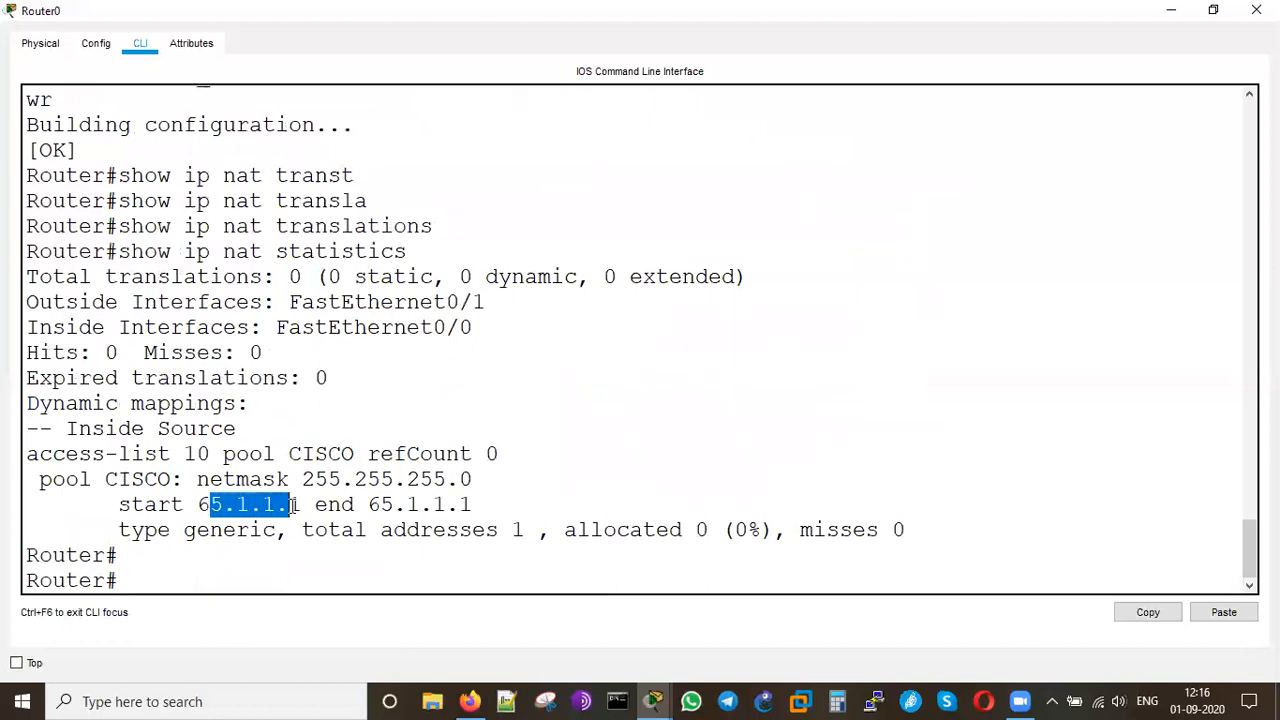
left_click_drag(407, 505, 534, 530)
left_click(482, 543)
left_click_drag(643, 530, 731, 529)
left_click_drag(853, 525, 579, 516)
left_click(577, 535)
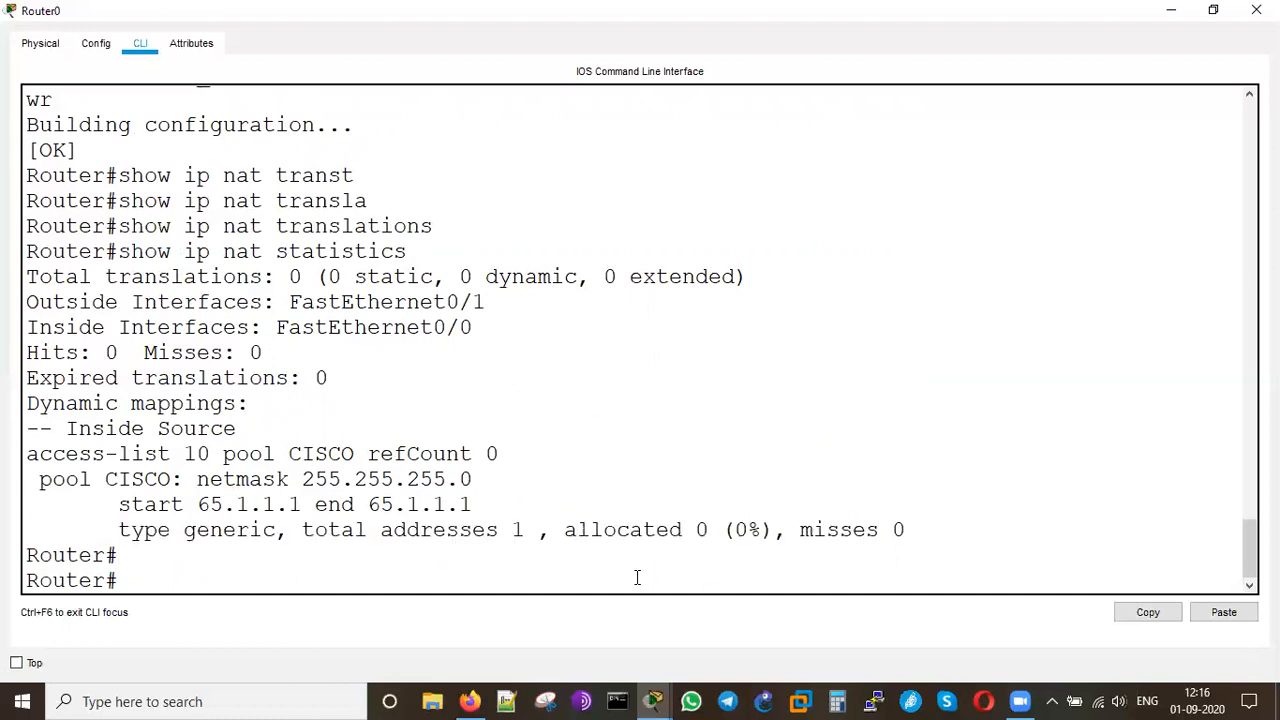
left_click(1168, 10)
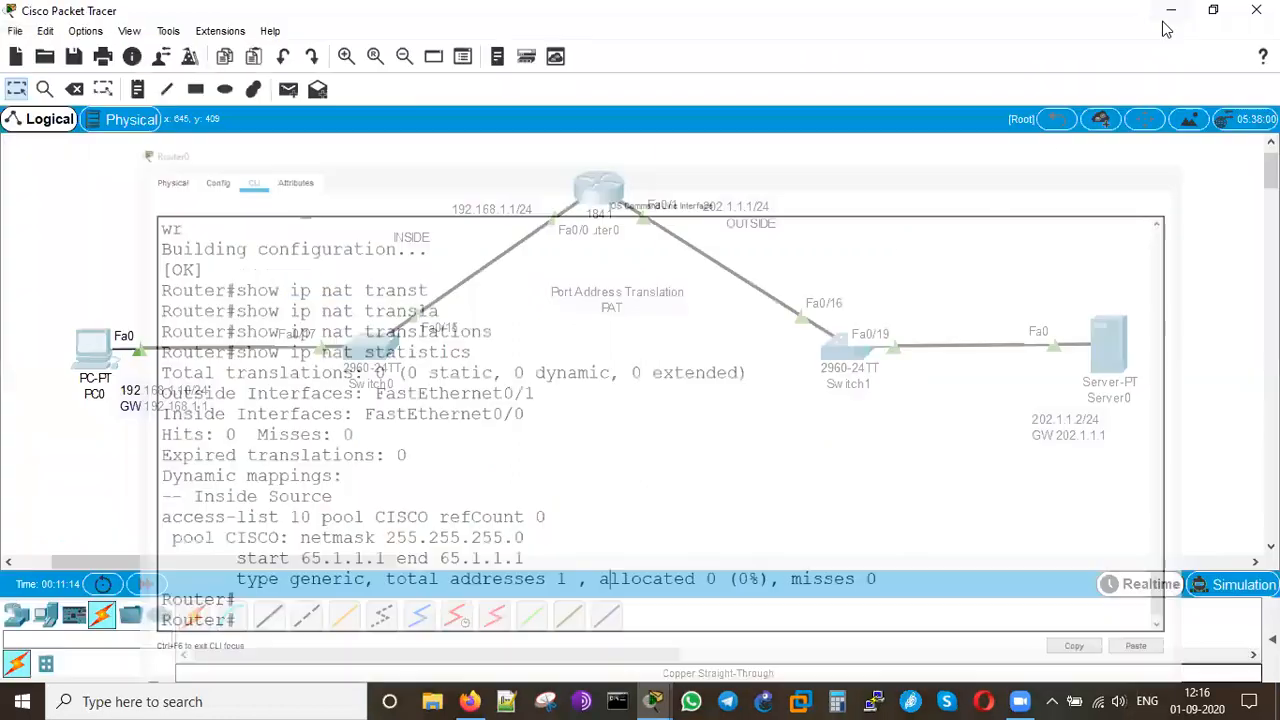
left_click(99, 345)
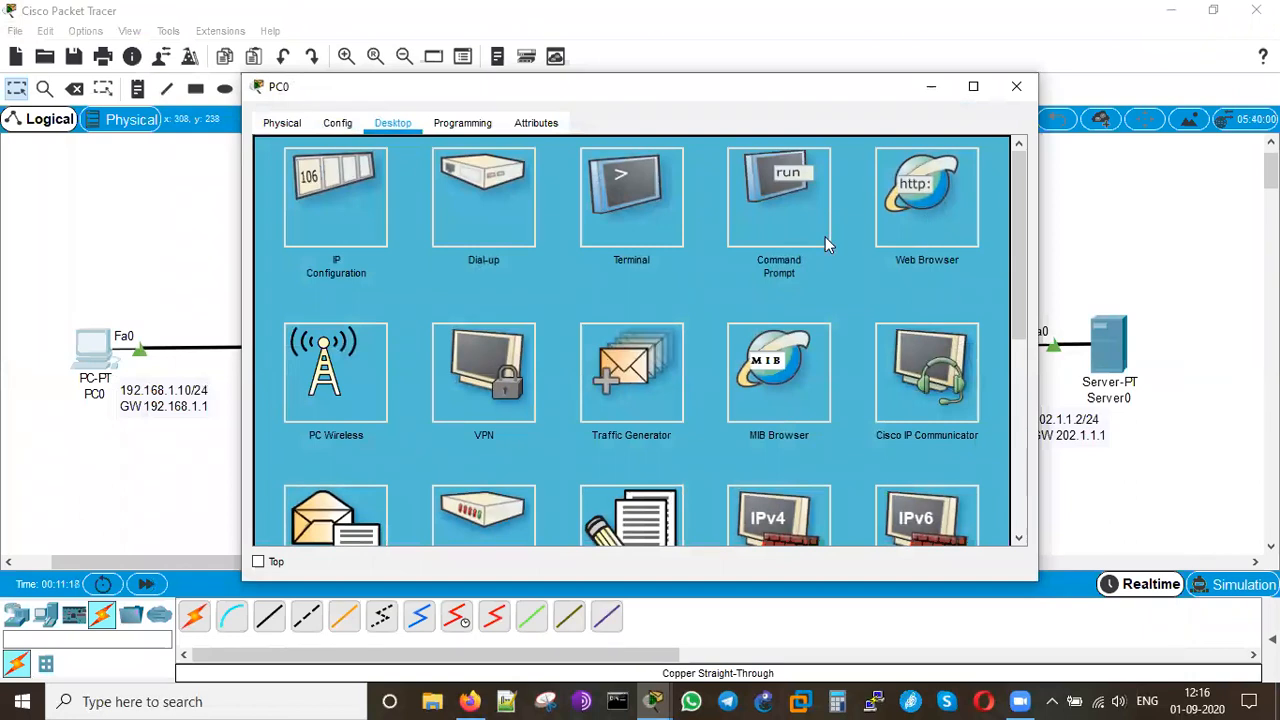
left_click(909, 212)
left_click(474, 180)
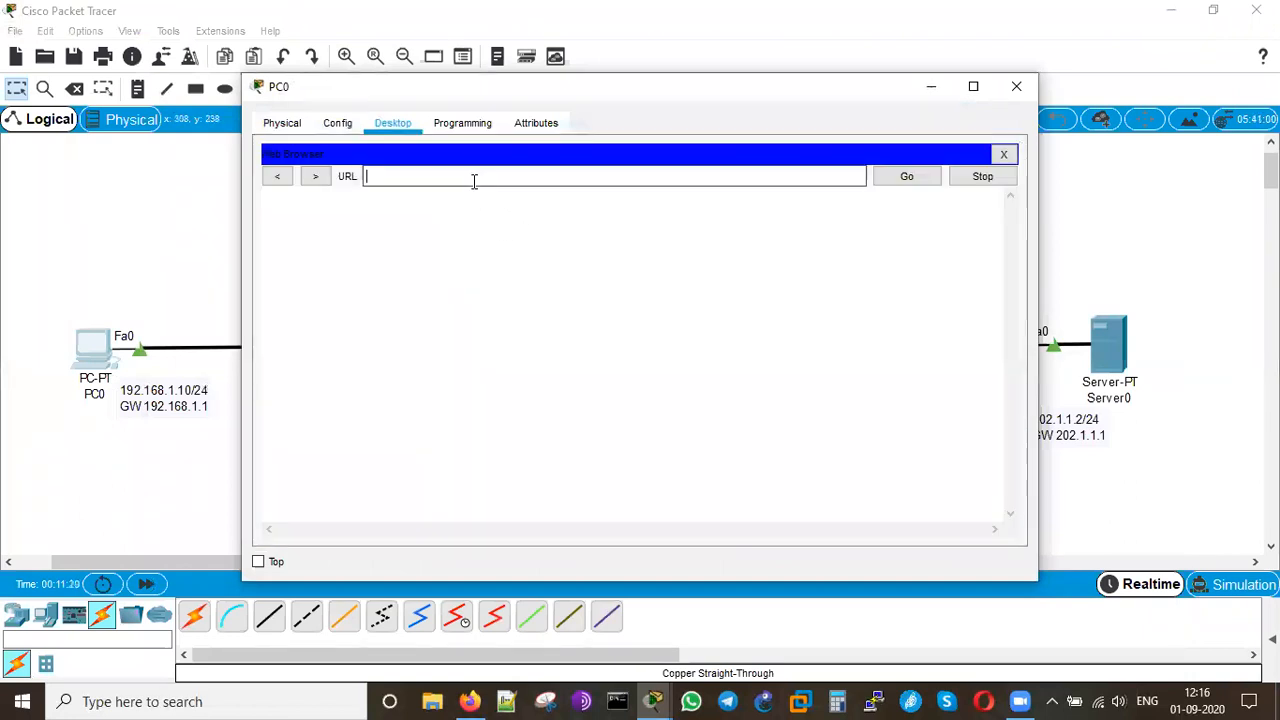
type("http://202.1.1.2")
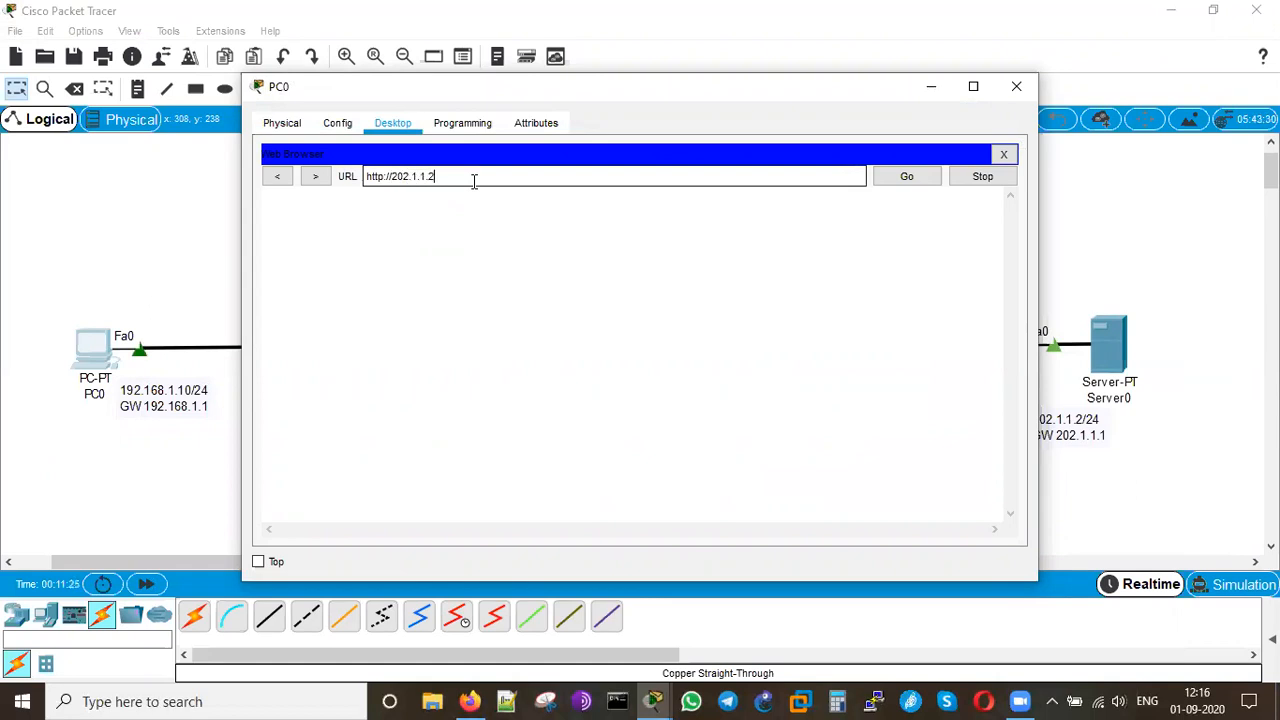
key("Return")
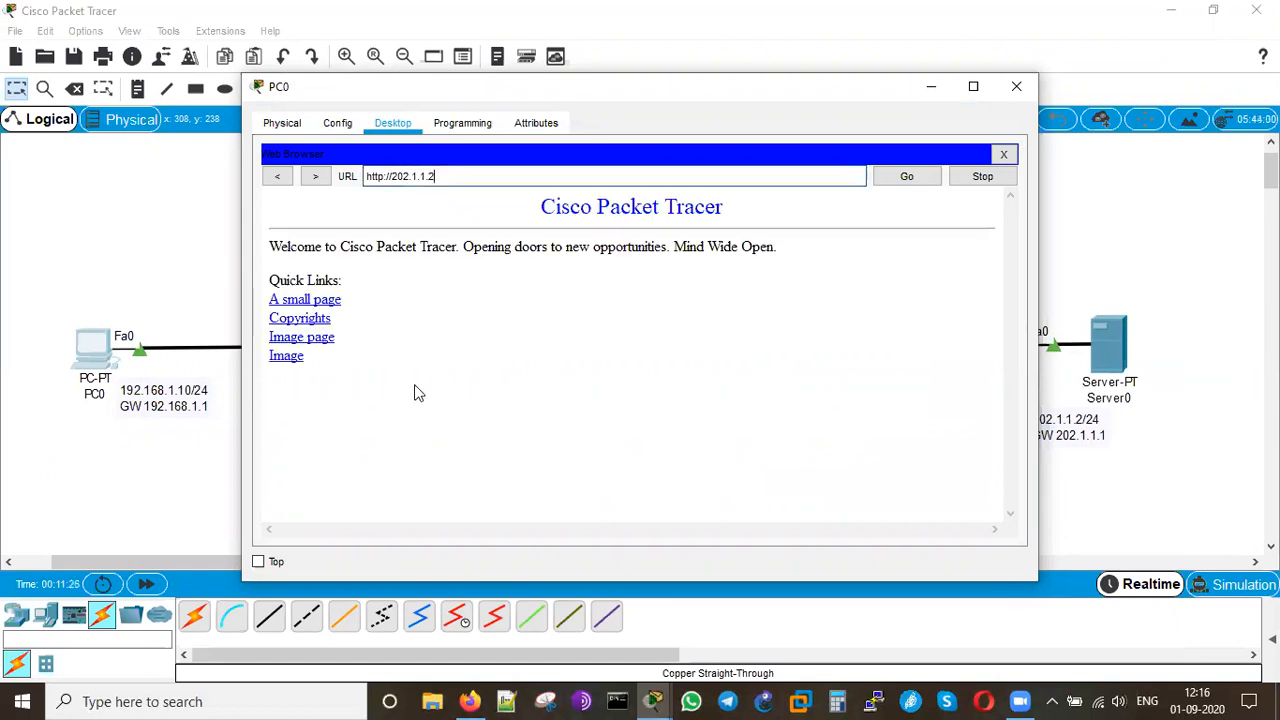
left_click(930, 87)
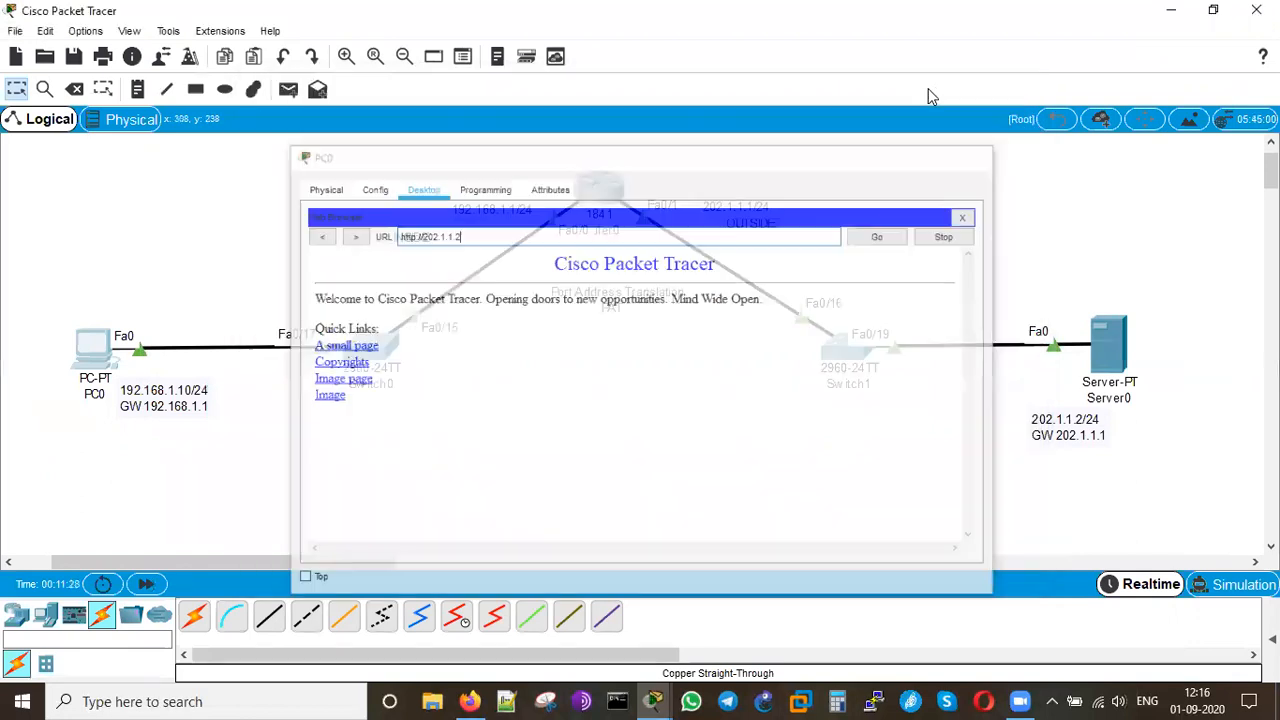
Step: Return to Router0's command line and run "show ip nat translations" again
mouse_move(654, 700)
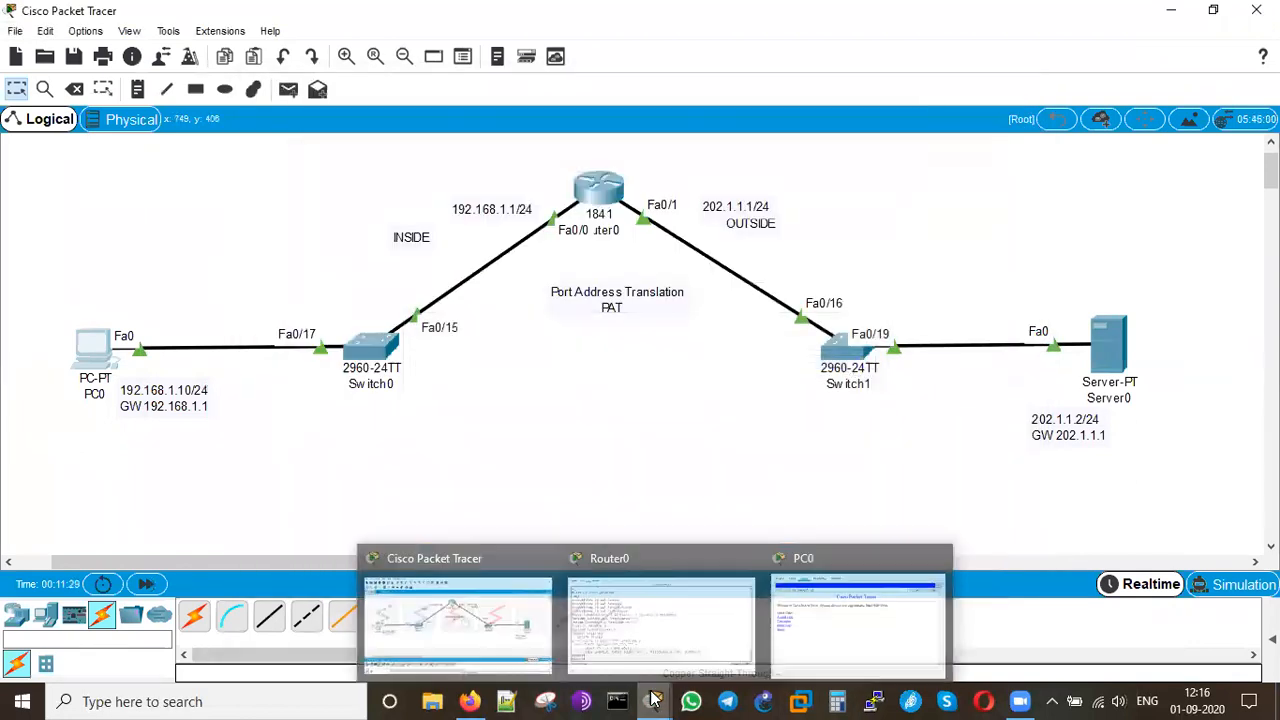
left_click(664, 625)
key("Return")
key("Up")
key("Up")
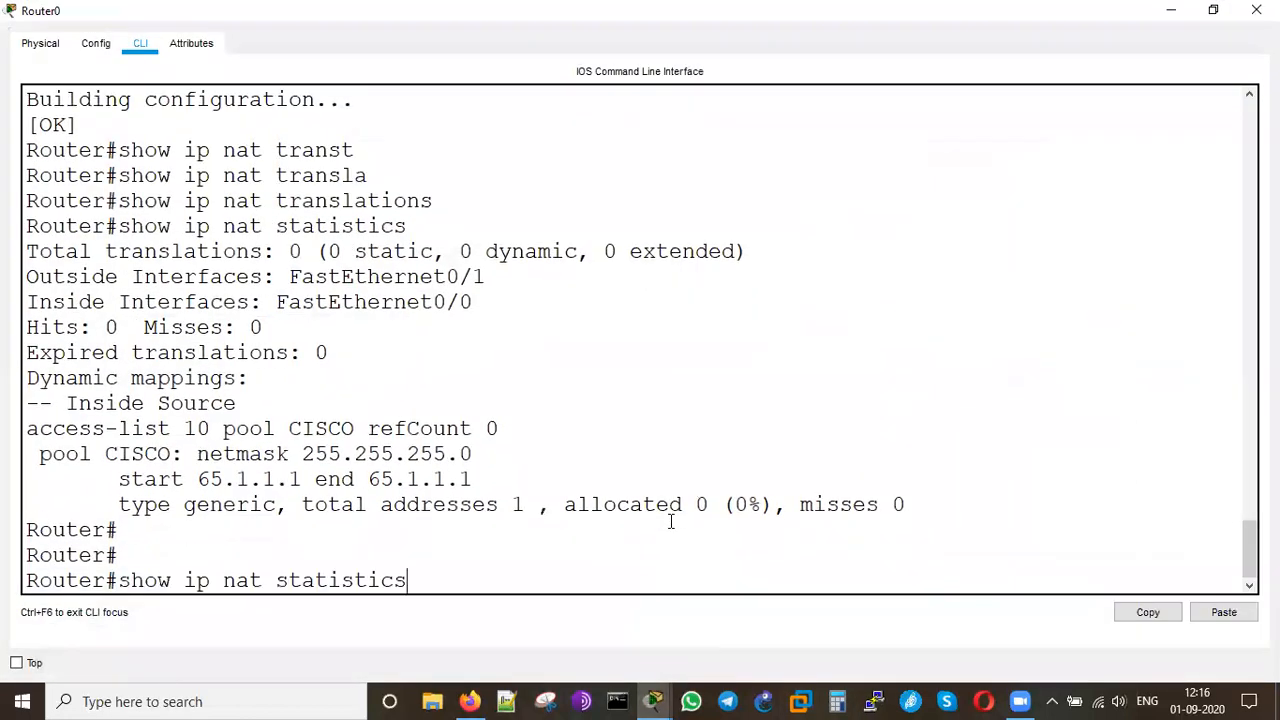
key("Return")
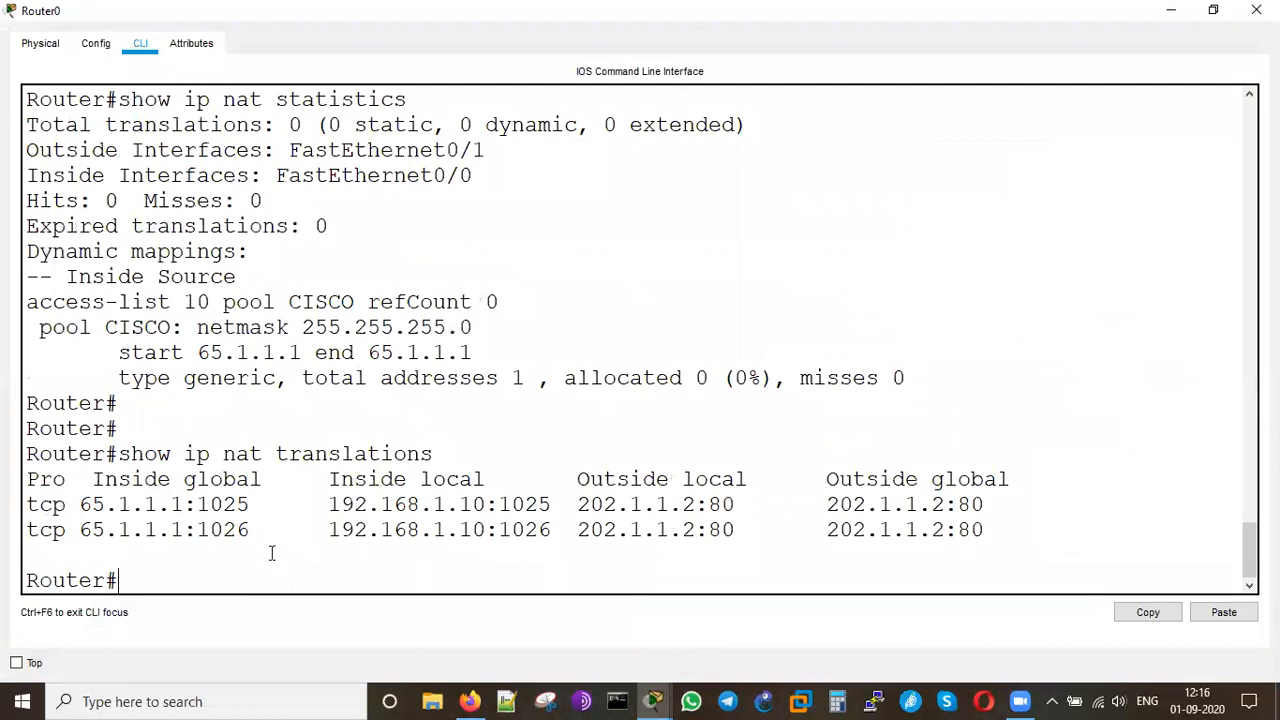
Step: Examine the inside global, inside local and outside local addresses and port numbers in the translation table
left_click_drag(178, 504, 78, 506)
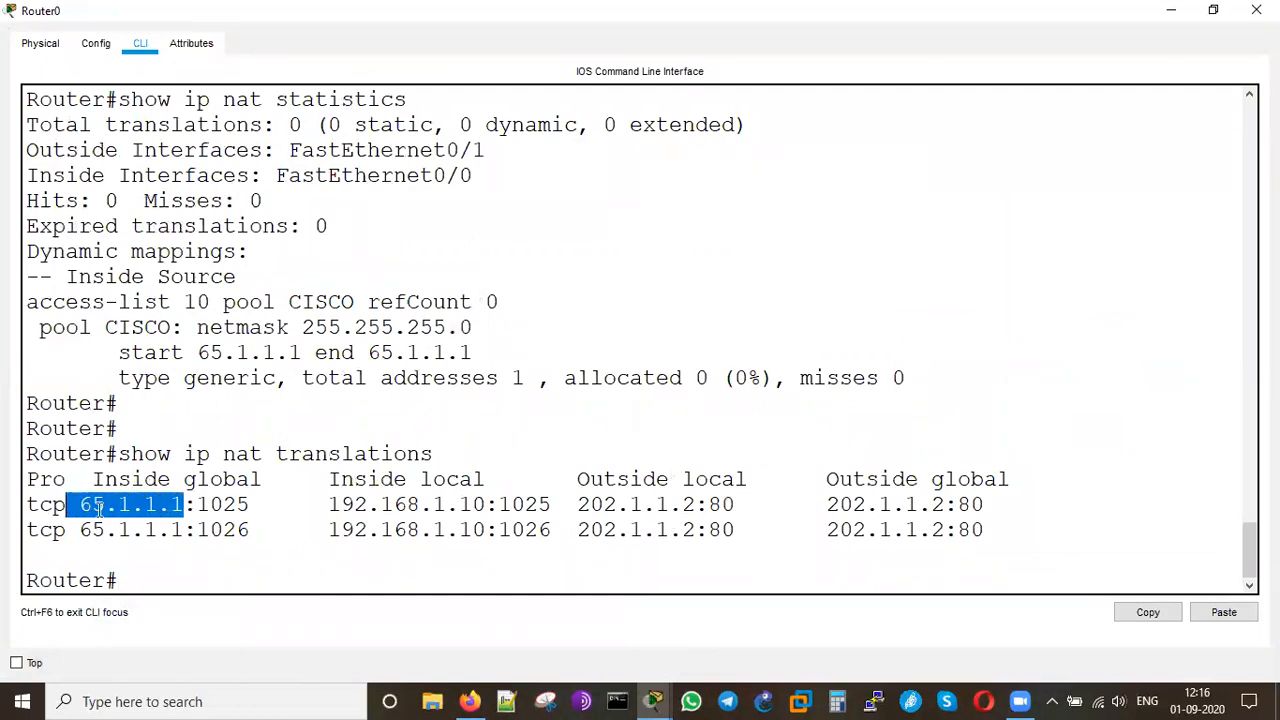
left_click(136, 508)
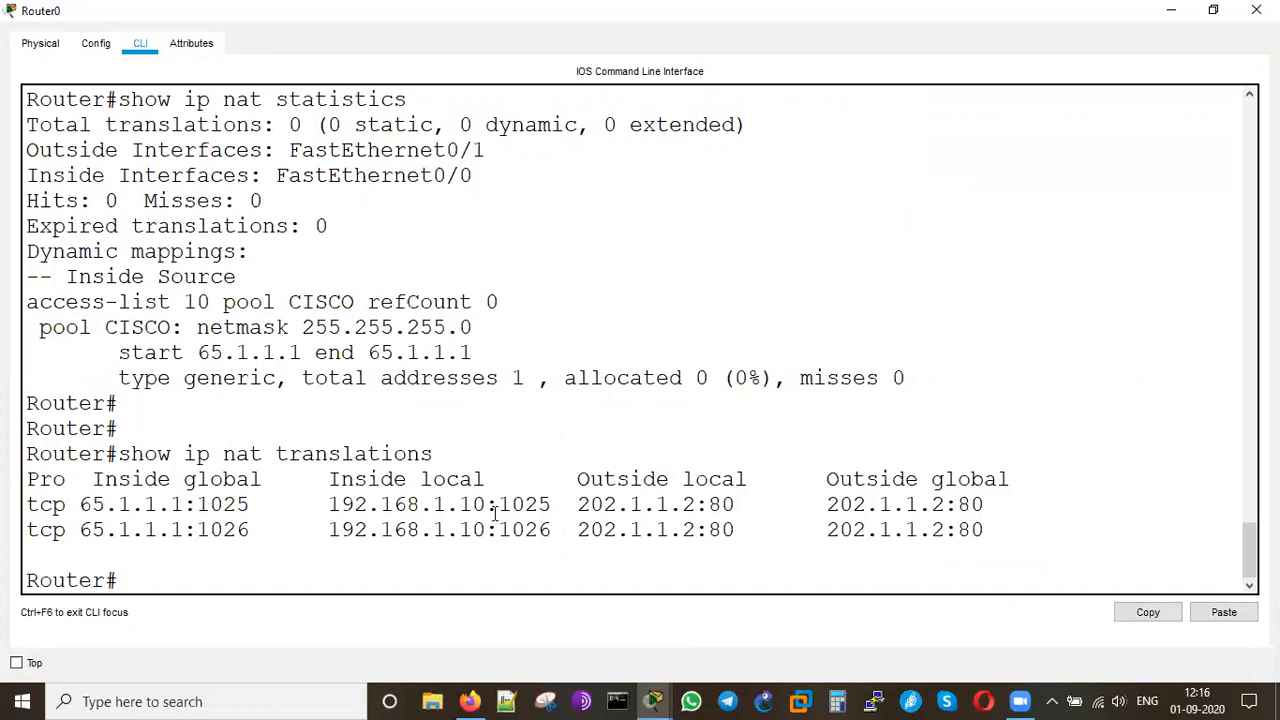
left_click_drag(498, 504, 556, 530)
left_click(489, 566)
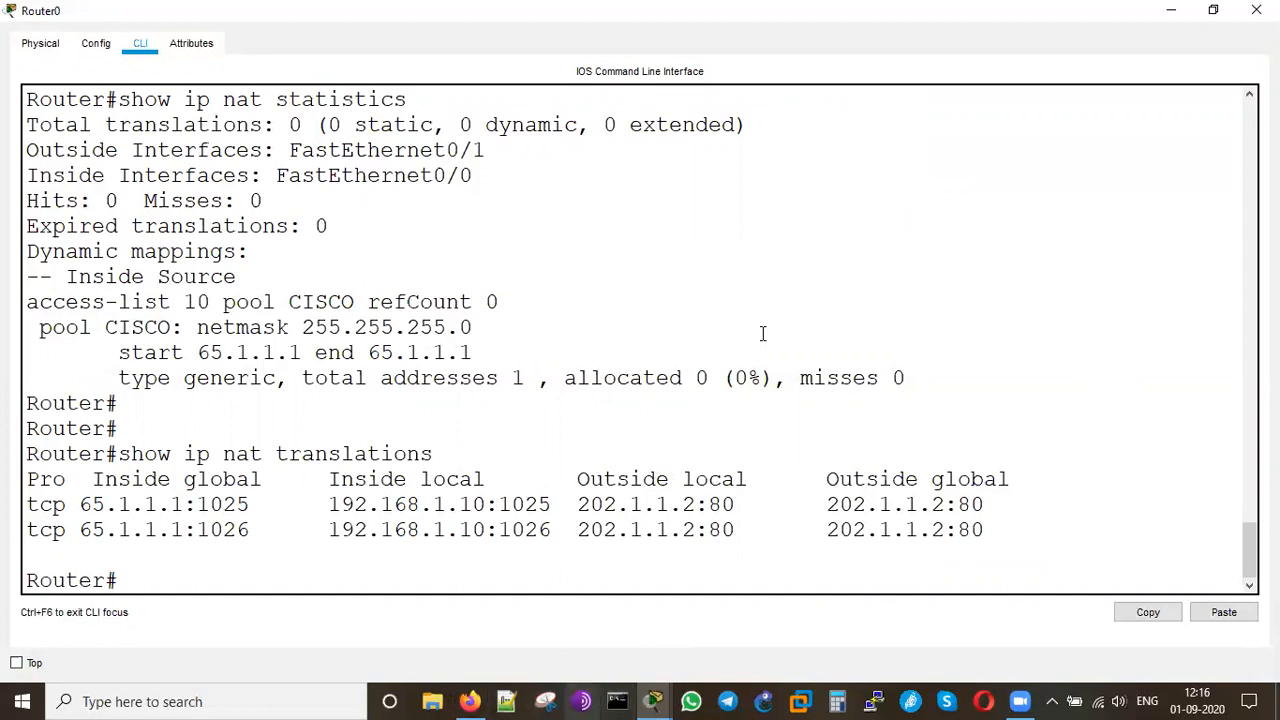
double_click(720, 504)
left_click(746, 530)
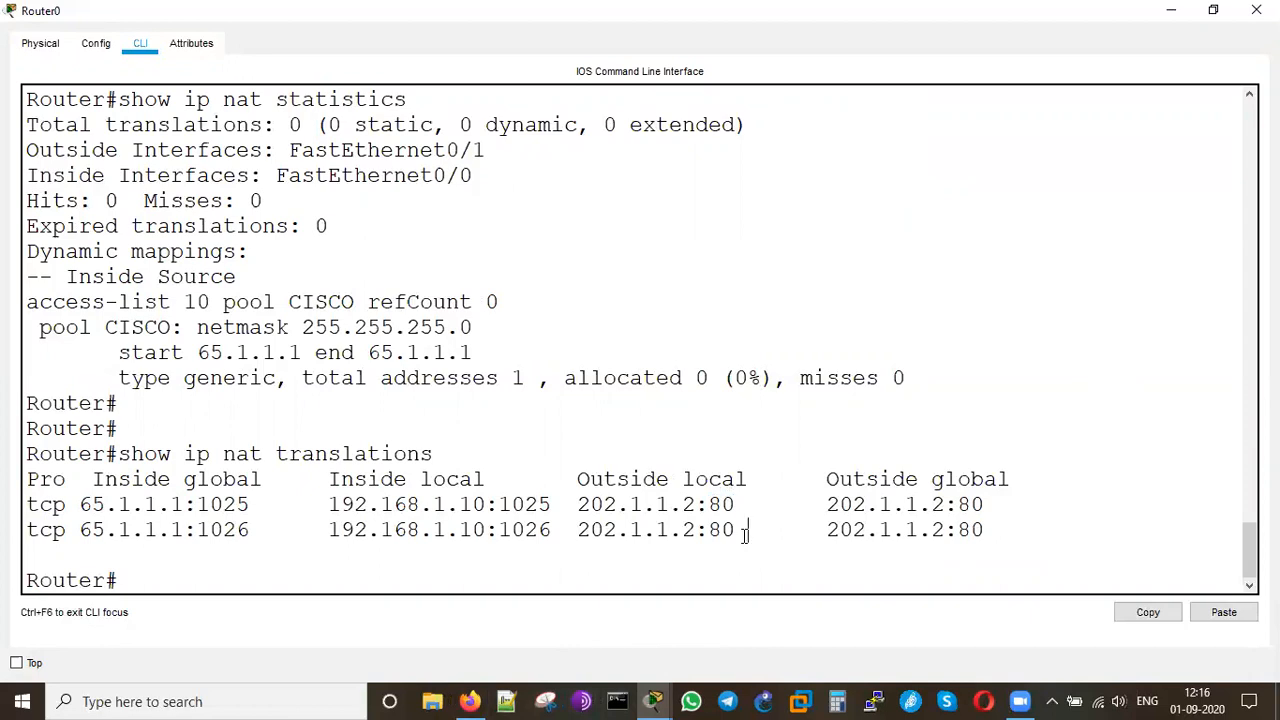
left_click(1175, 15)
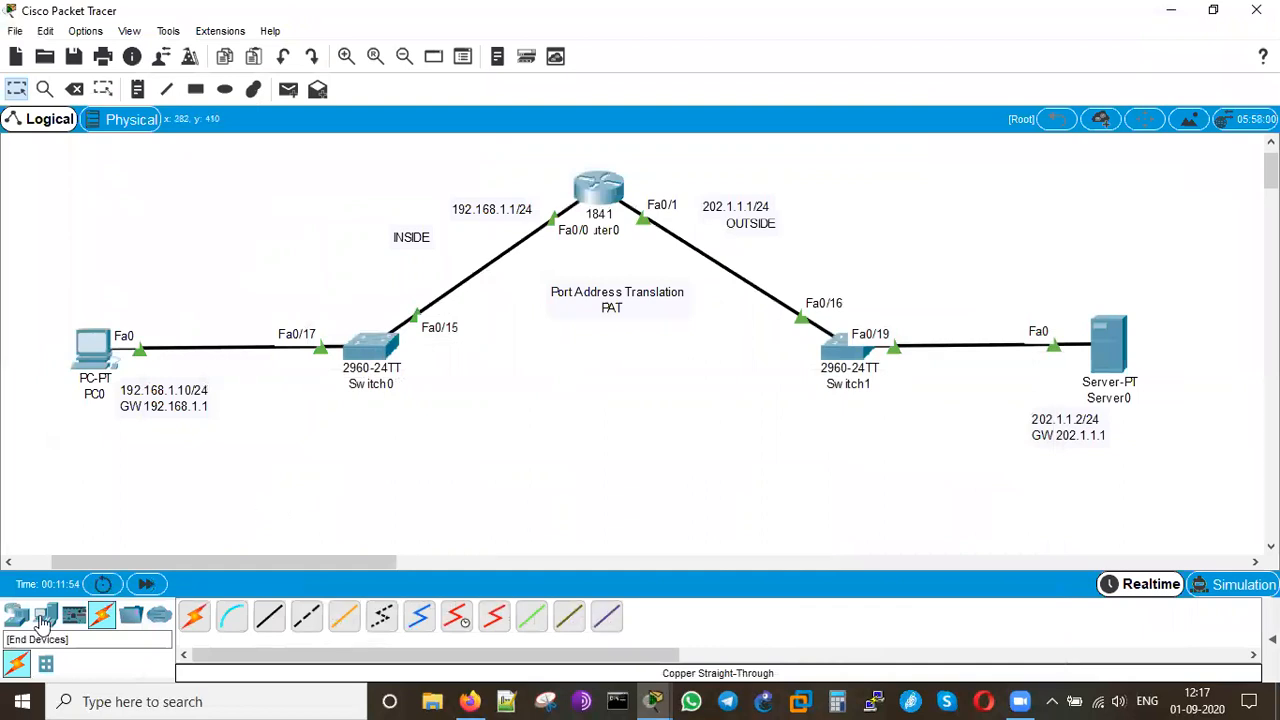
Step: Add a second PC to the inside network, below and between PC0 and Switch0
left_click(45, 617)
left_click(194, 617)
left_click(293, 485)
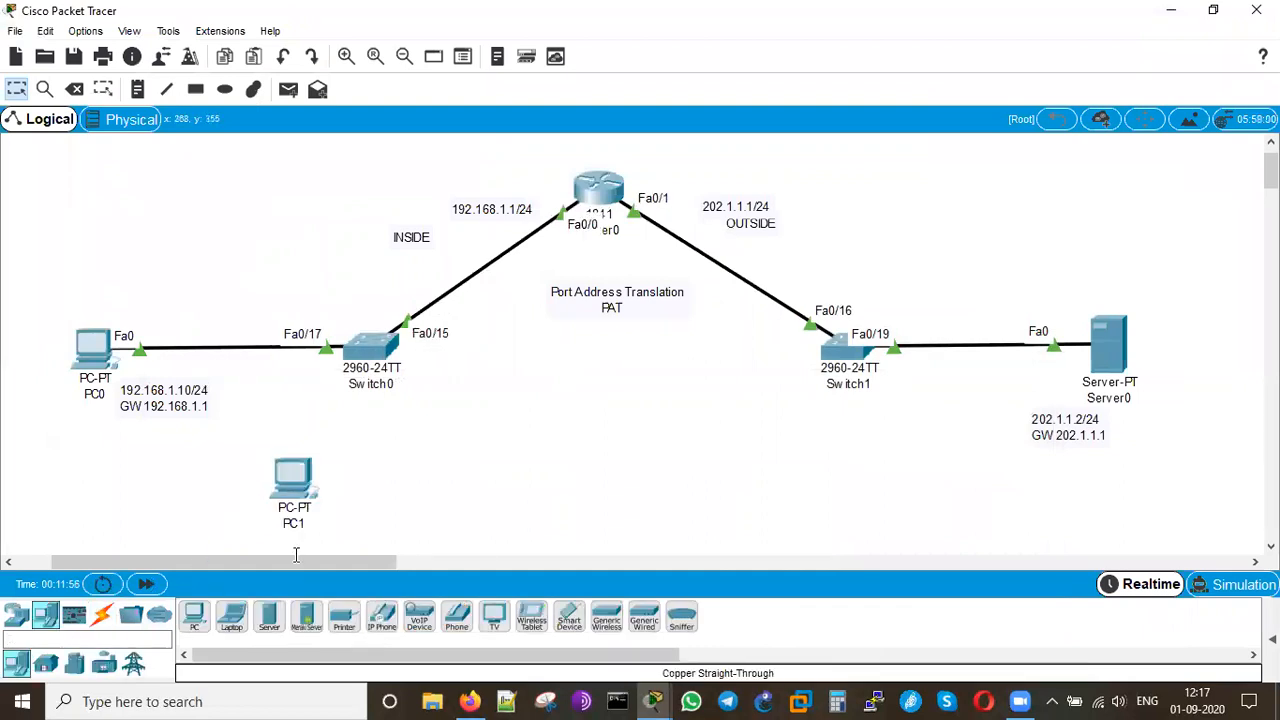
Step: Connect PC1's Fa0 to Switch0's Fa0/18 with a copper straight-through cable and shift PC1 slightly away from the switch
left_click(101, 615)
left_click(276, 626)
left_click(308, 484)
left_click(366, 547)
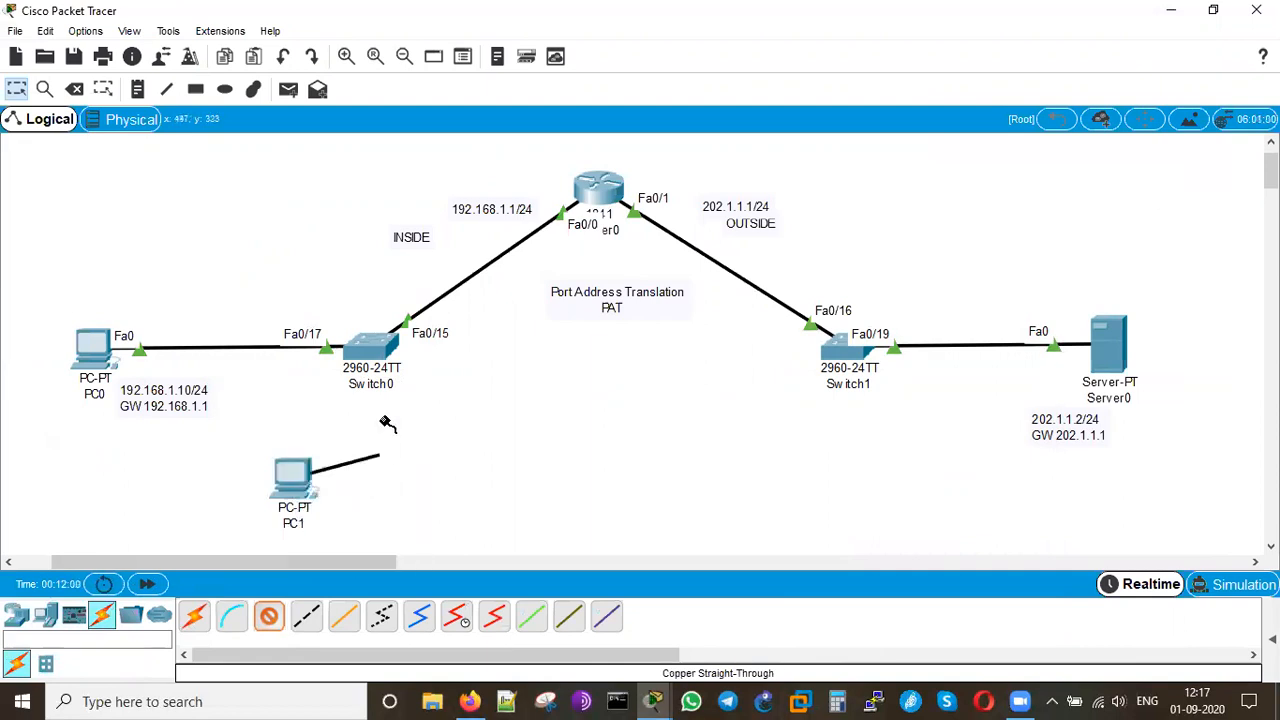
left_click(373, 346)
left_click(440, 364)
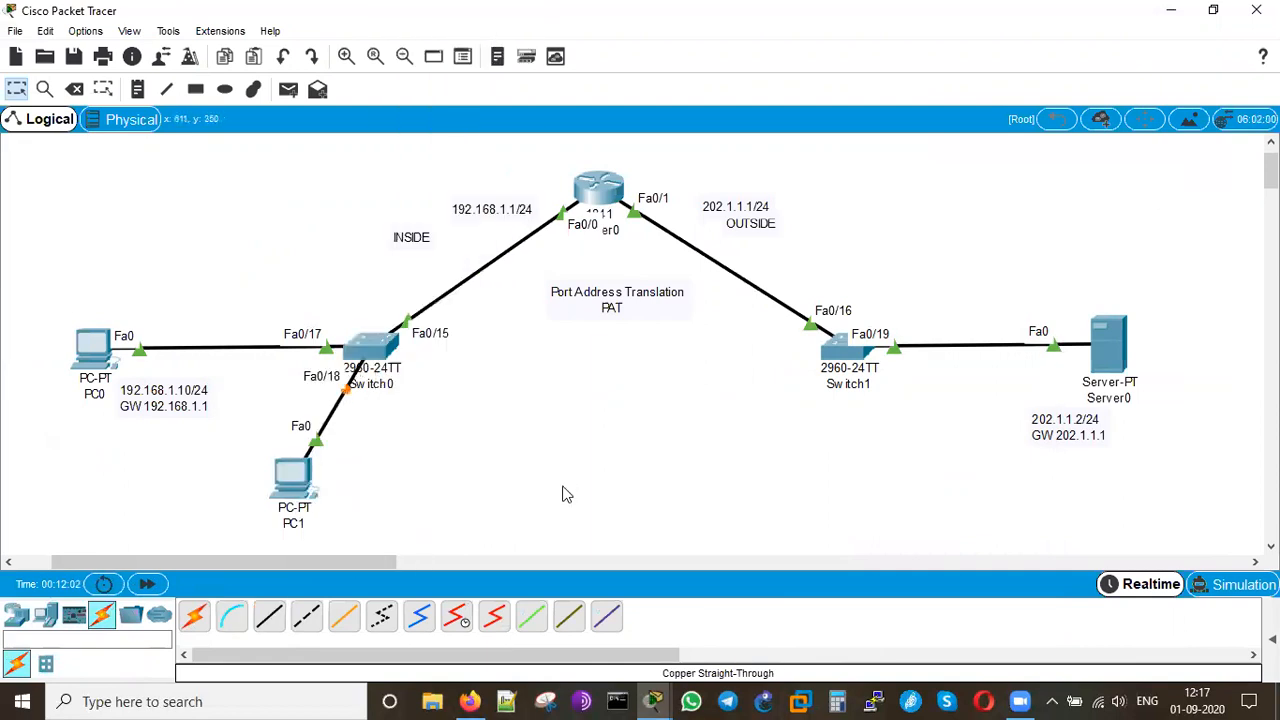
left_click_drag(294, 487, 254, 497)
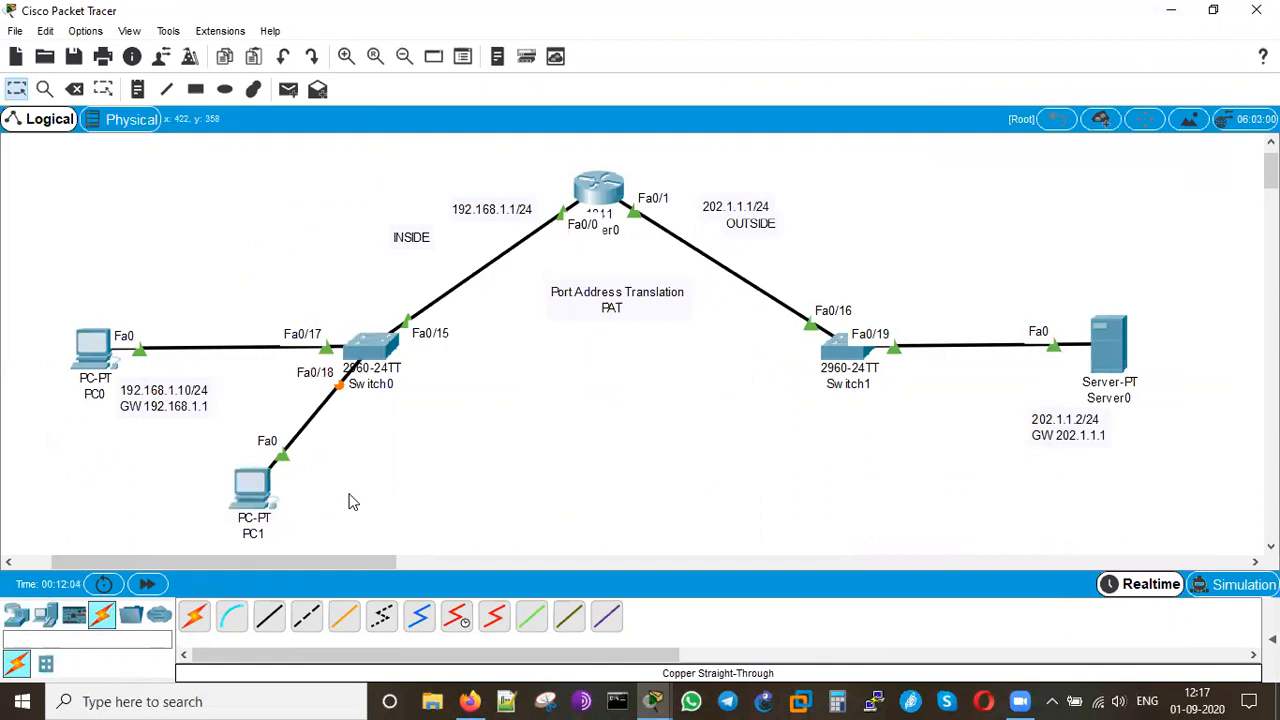
Step: Add a note beside PC1 reading "192.168.1.11/24" with "GW 192.168.1.1" on the second line
left_click(138, 89)
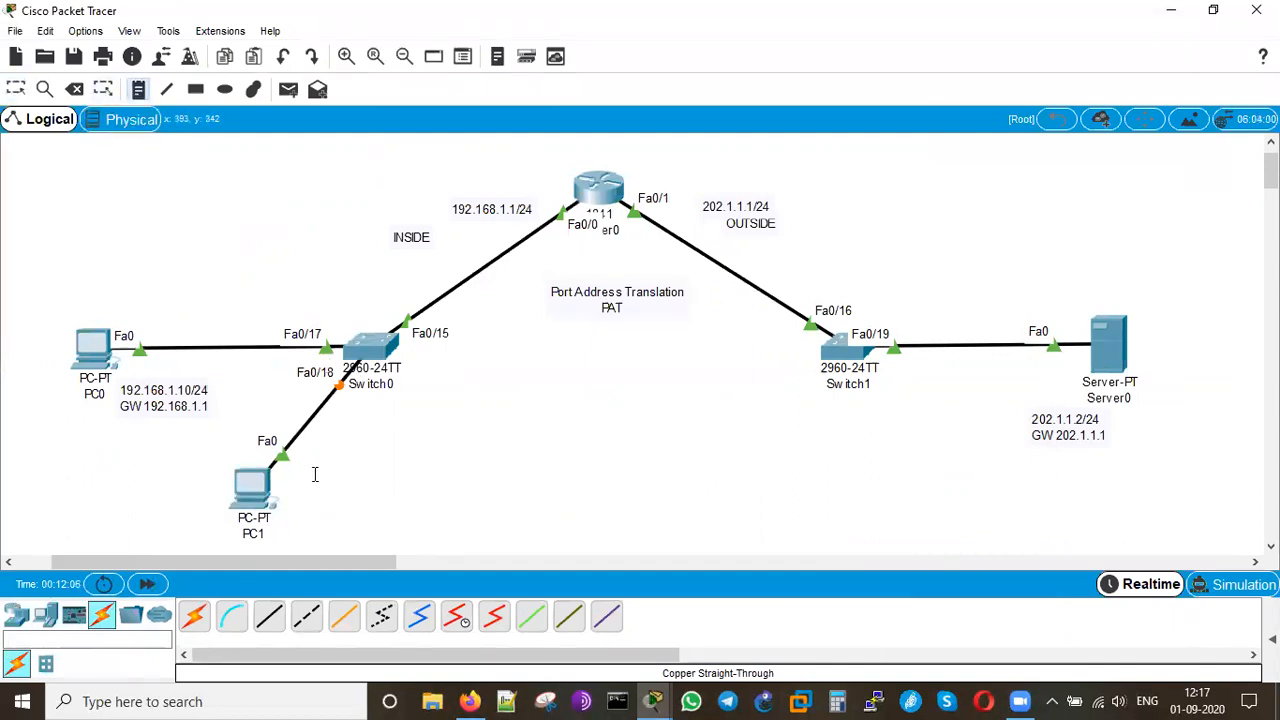
left_click(314, 474)
type("192.168")
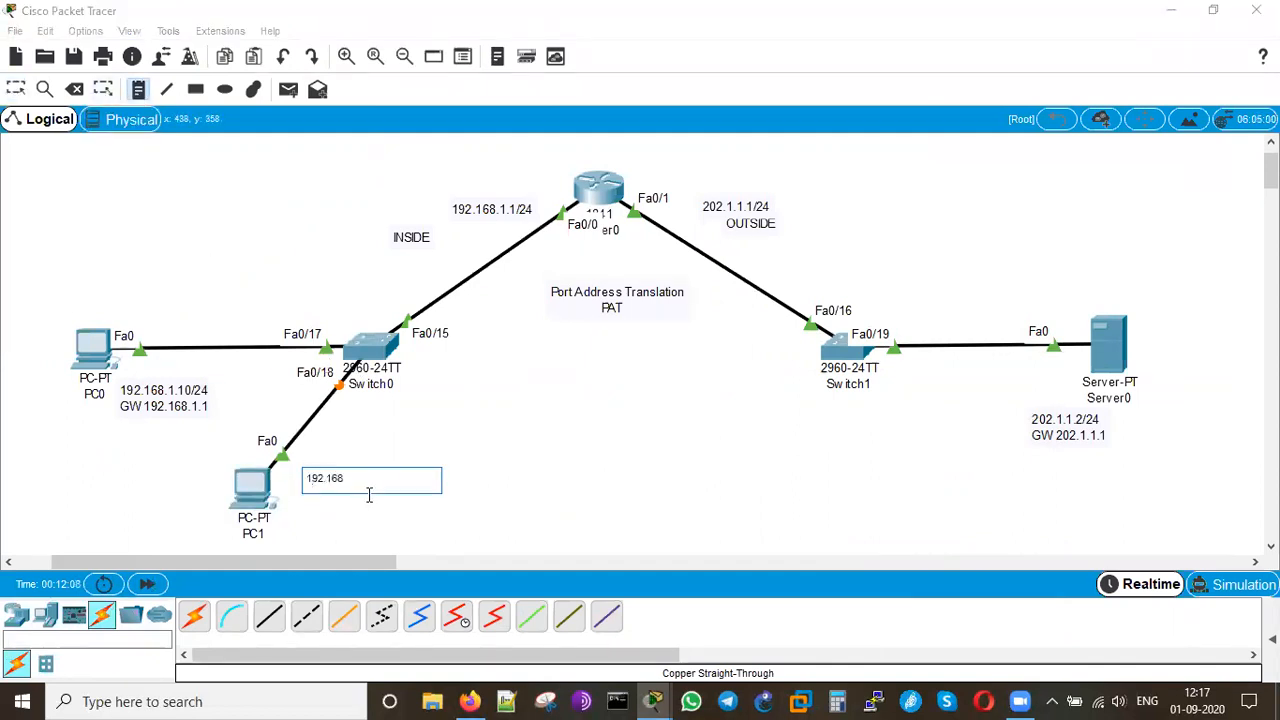
type("/24")
key("Return")
type("GW 19")
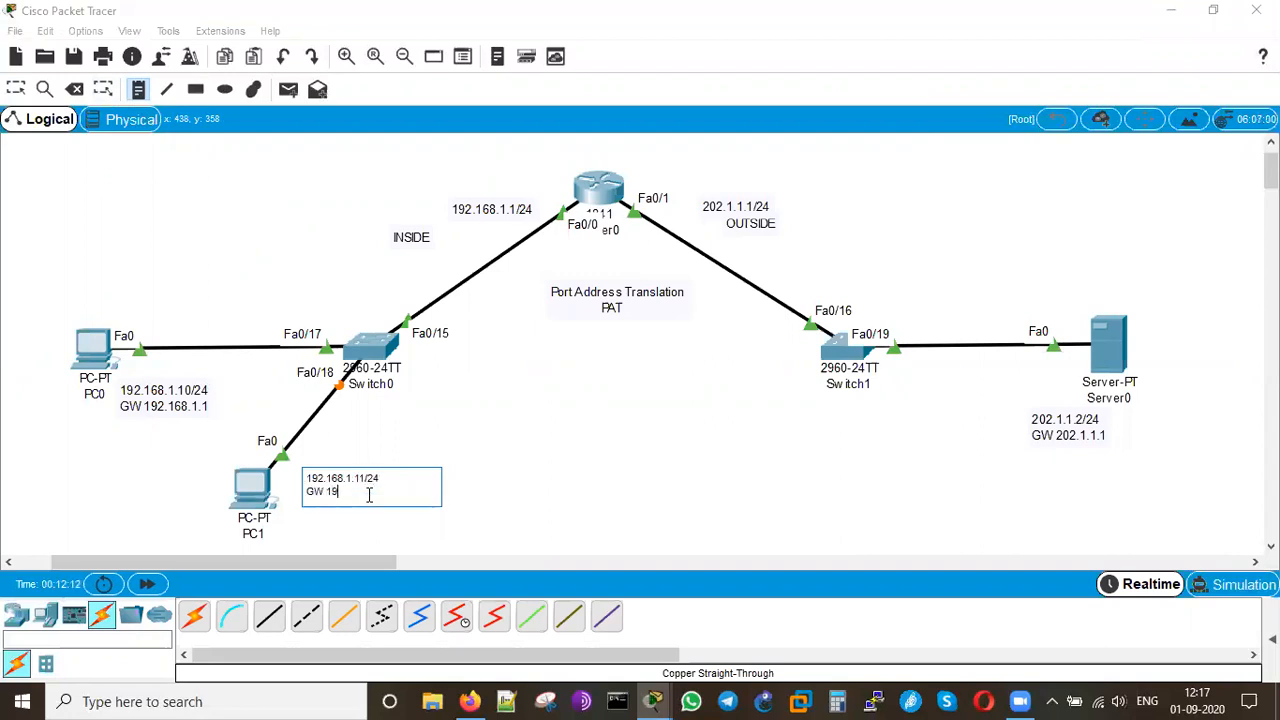
type("2.168.1.1")
left_click(578, 487)
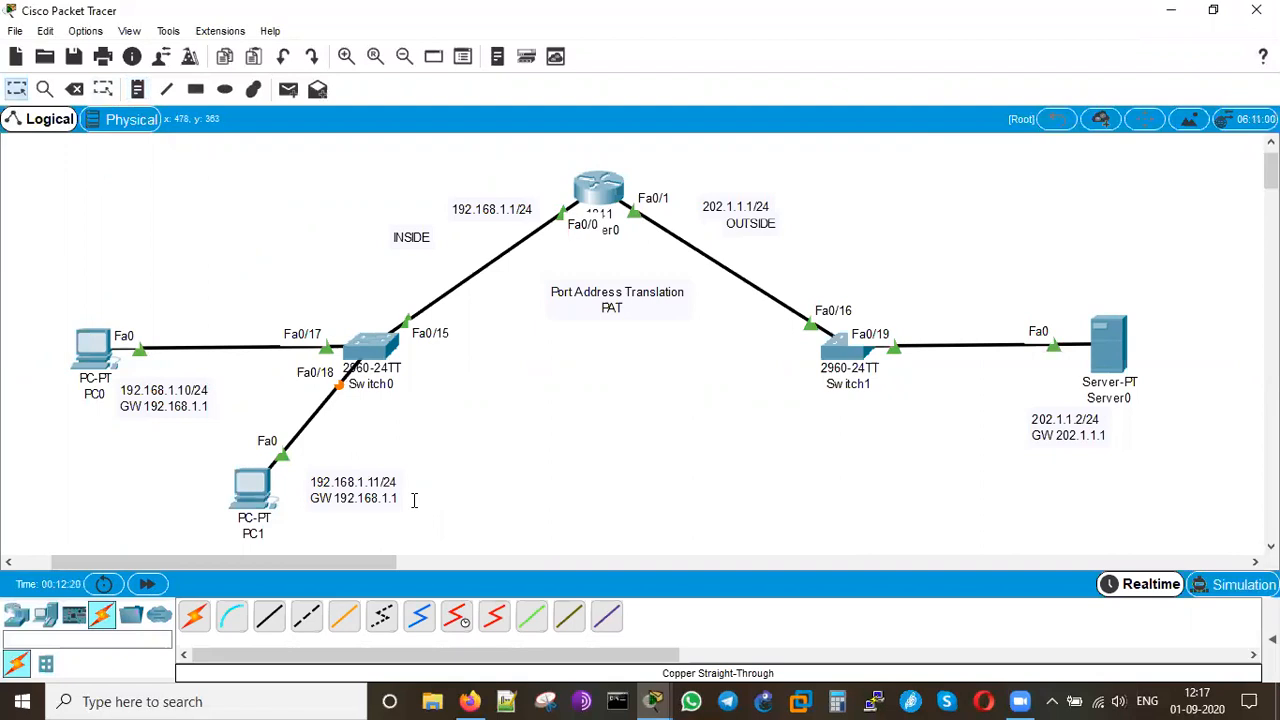
Step: Configure PC1 with static IP address 192.168.1.11, subnet mask 255.255.255.0 and default gateway 192.168.1.1
left_click(252, 488)
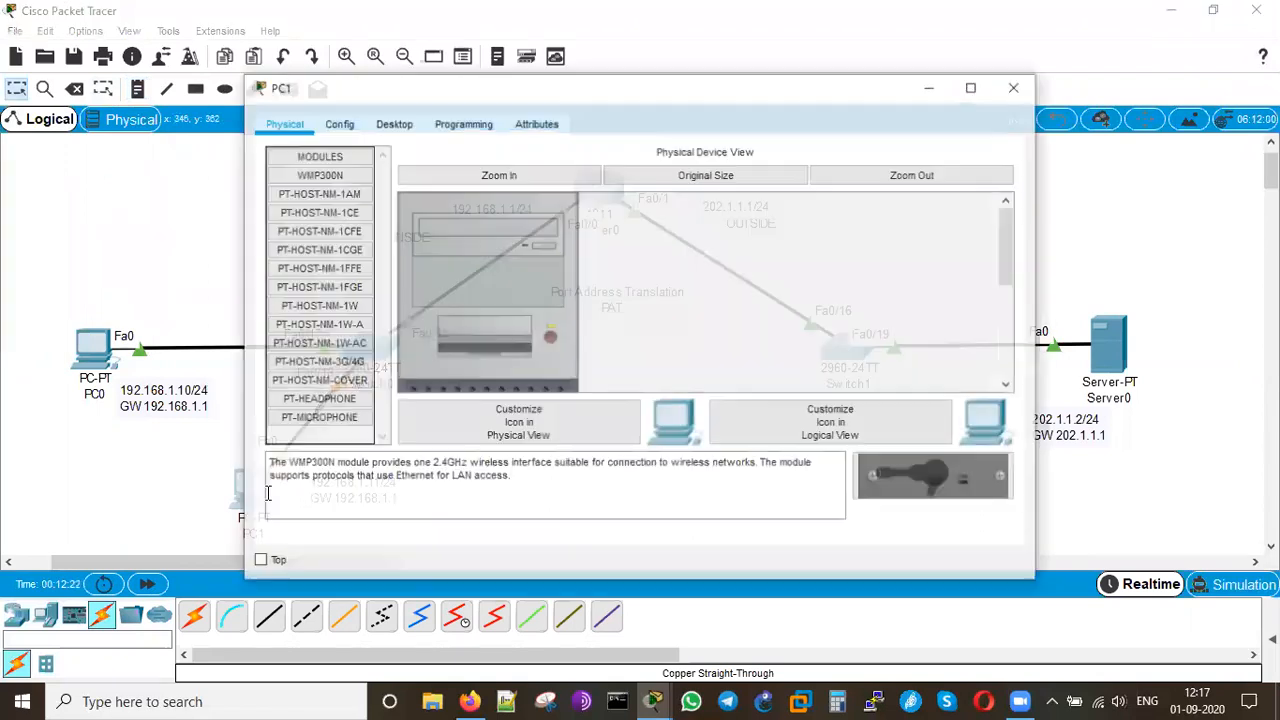
left_click_drag(569, 88, 793, 82)
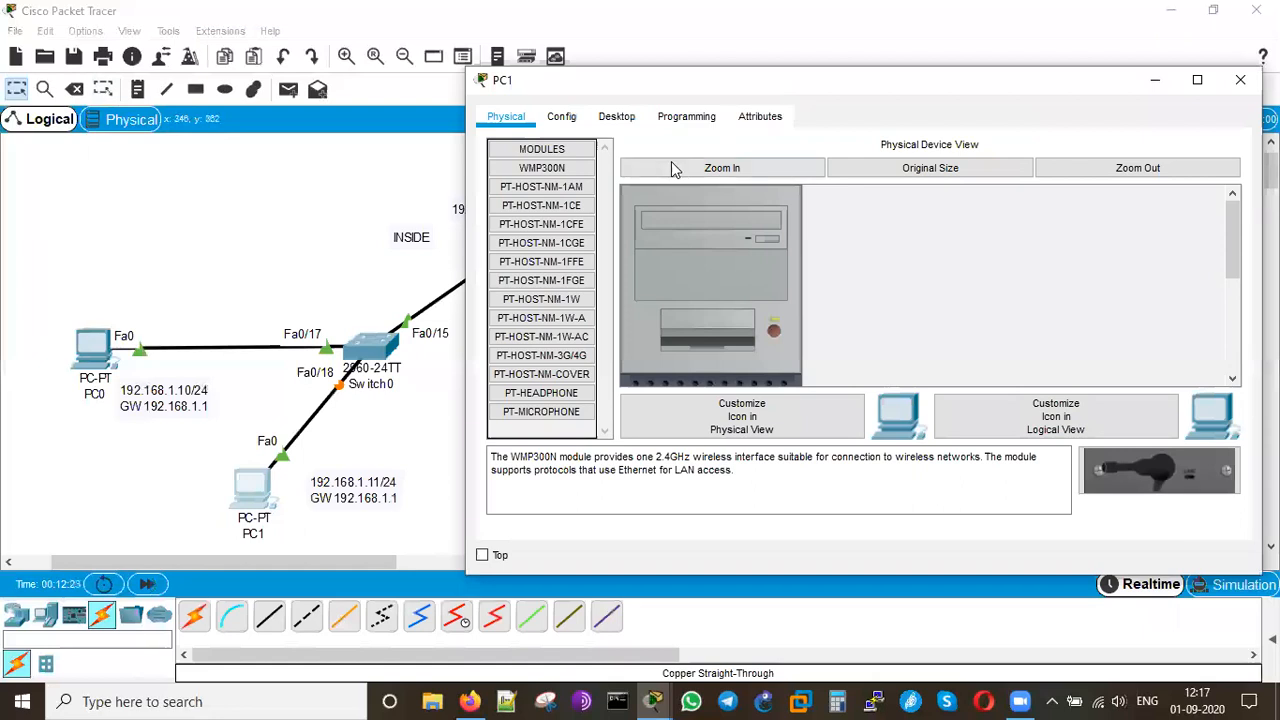
left_click(626, 130)
left_click(615, 199)
left_click(762, 169)
type("192.168.1.11")
key("Tab")
key("Tab")
type("1")
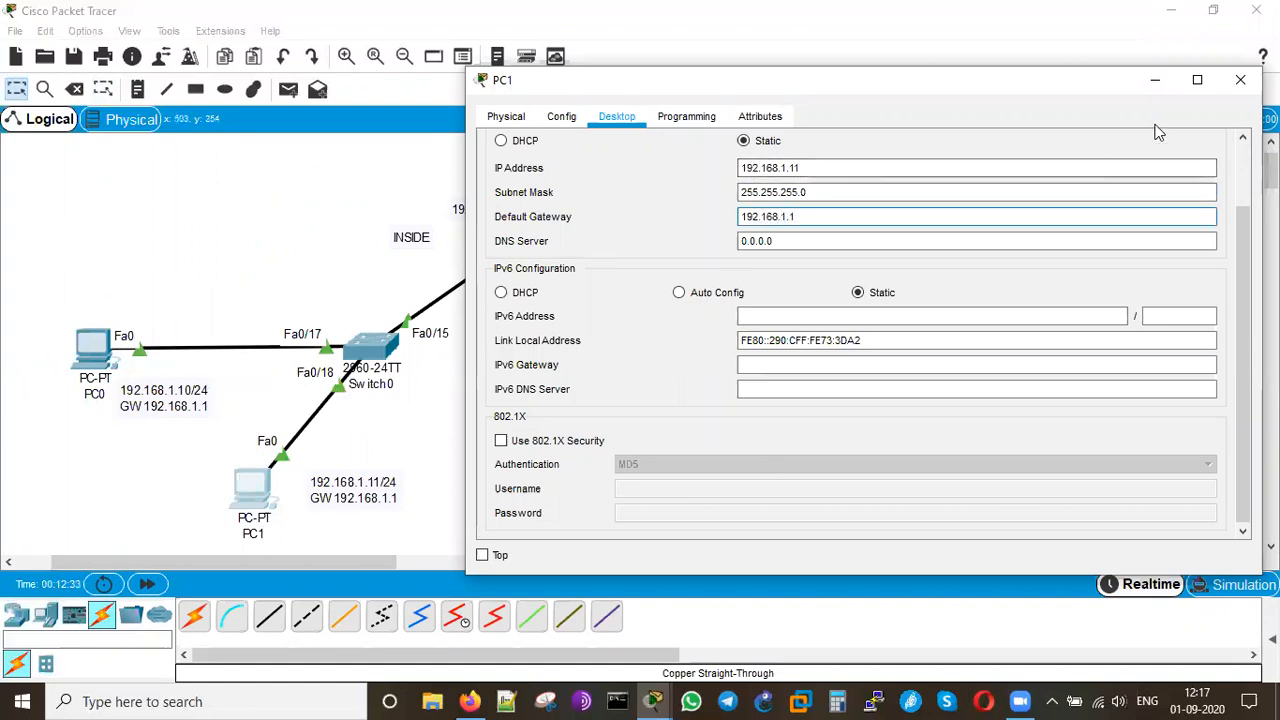
left_click_drag(1243, 220, 1247, 157)
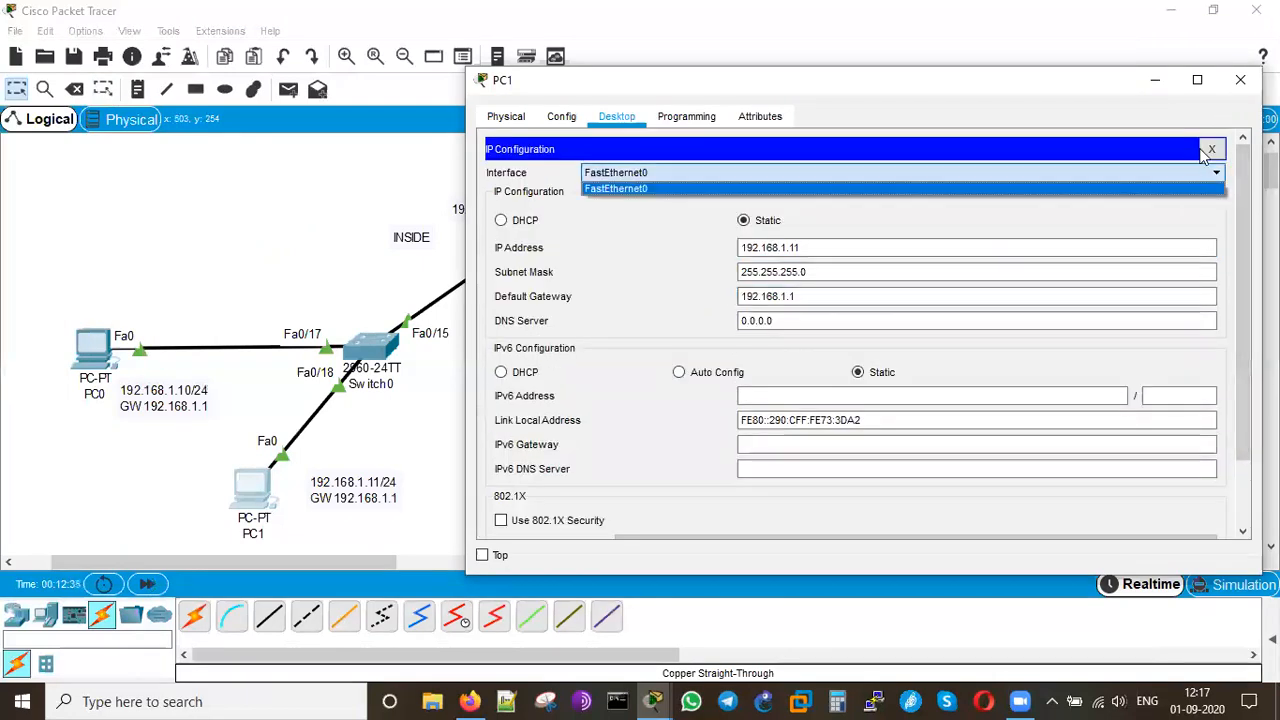
left_click(1211, 149)
Step: Check PC1's addressing with "ipconfig" and test its gateway with "ping 192.168.1.1" in the command prompt
left_click(1003, 192)
type("ipconfig")
key("Return")
type("pi")
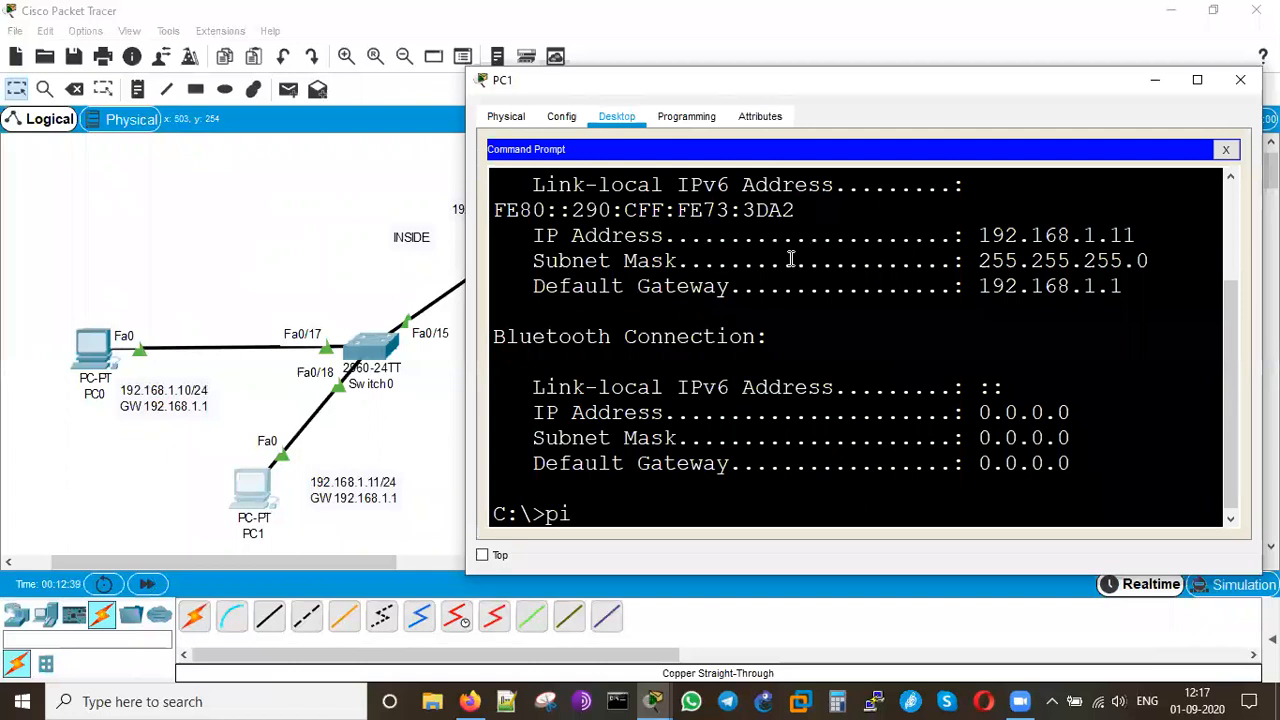
type("ng 192.168.1.1")
key("Return")
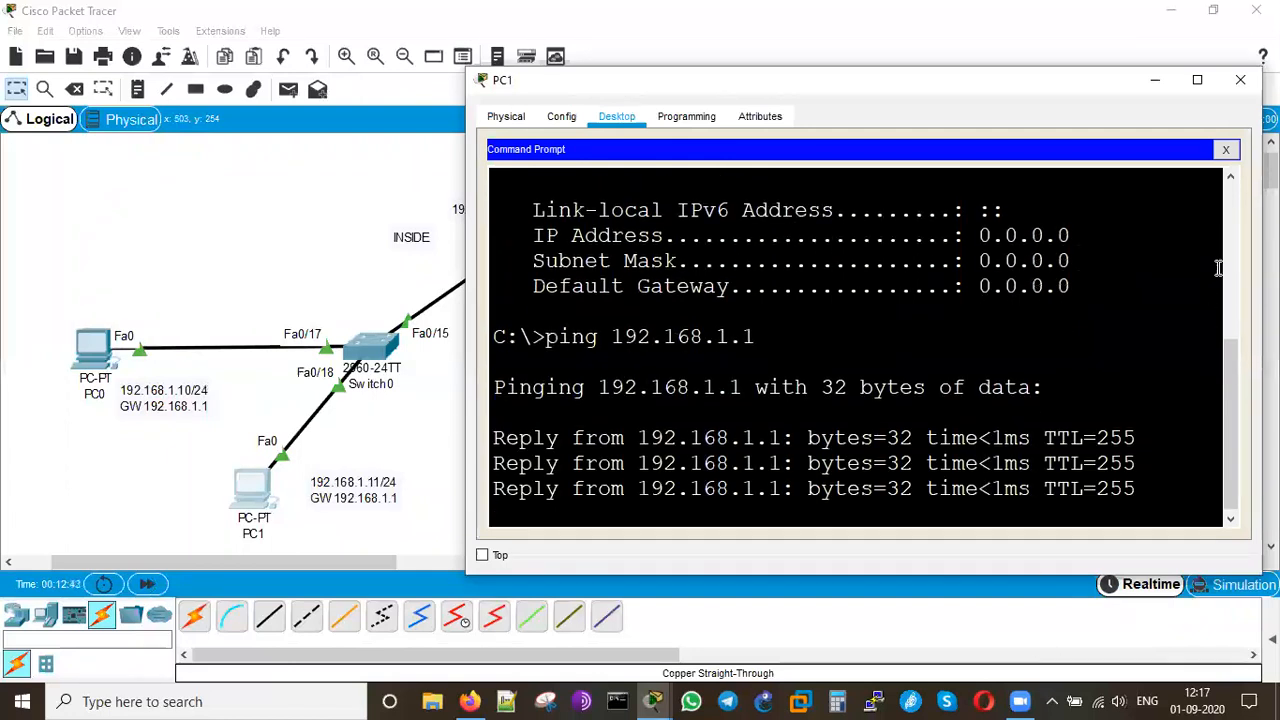
left_click(1225, 149)
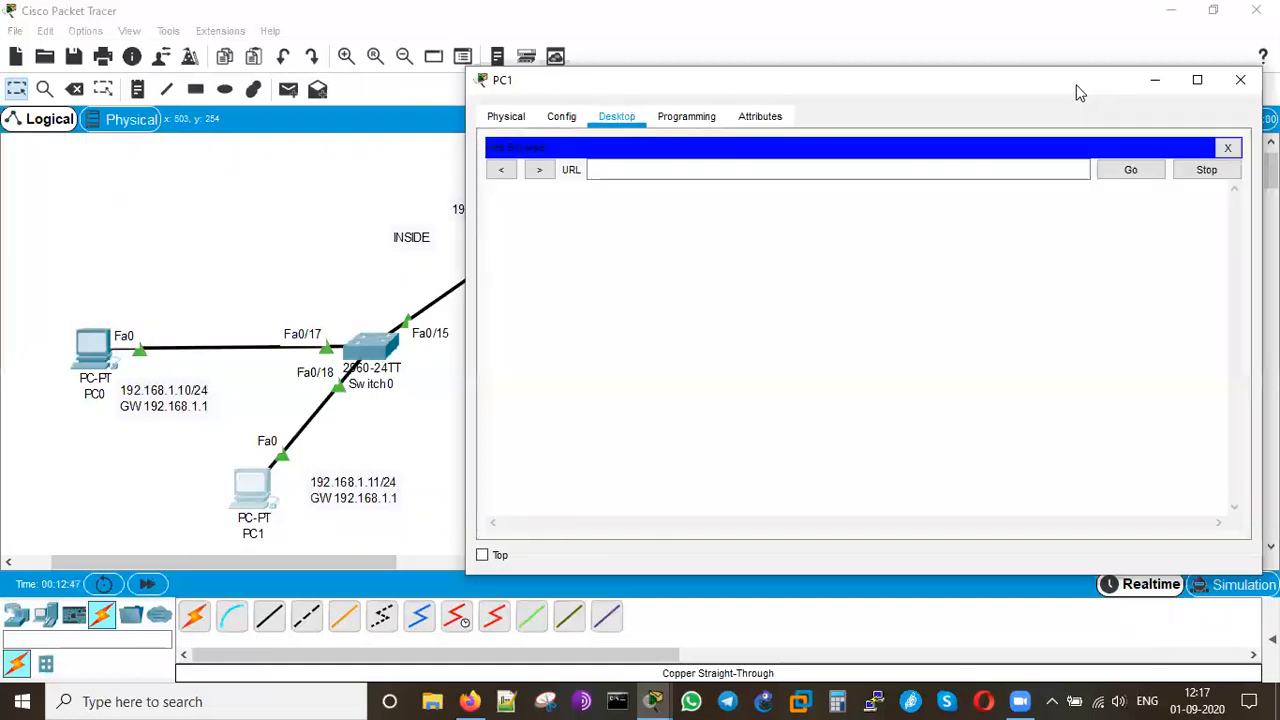
left_click_drag(1077, 90, 834, 140)
left_click(500, 219)
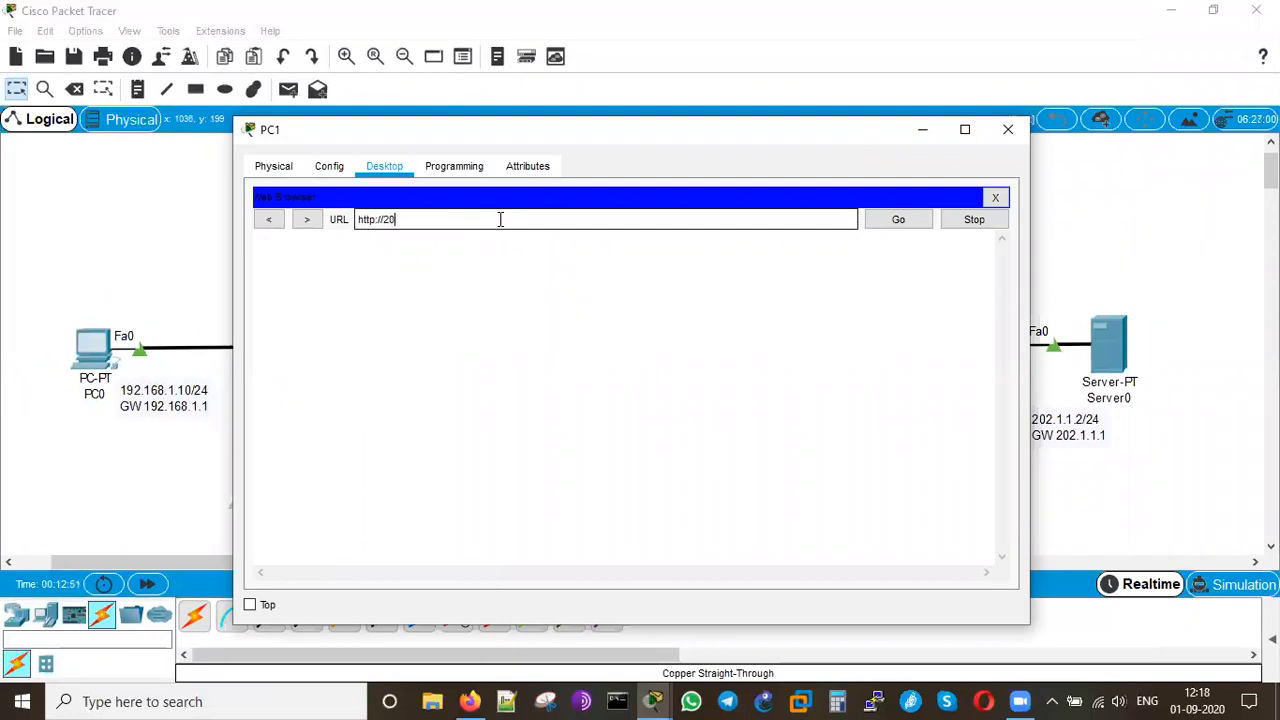
key("Return")
left_click(316, 364)
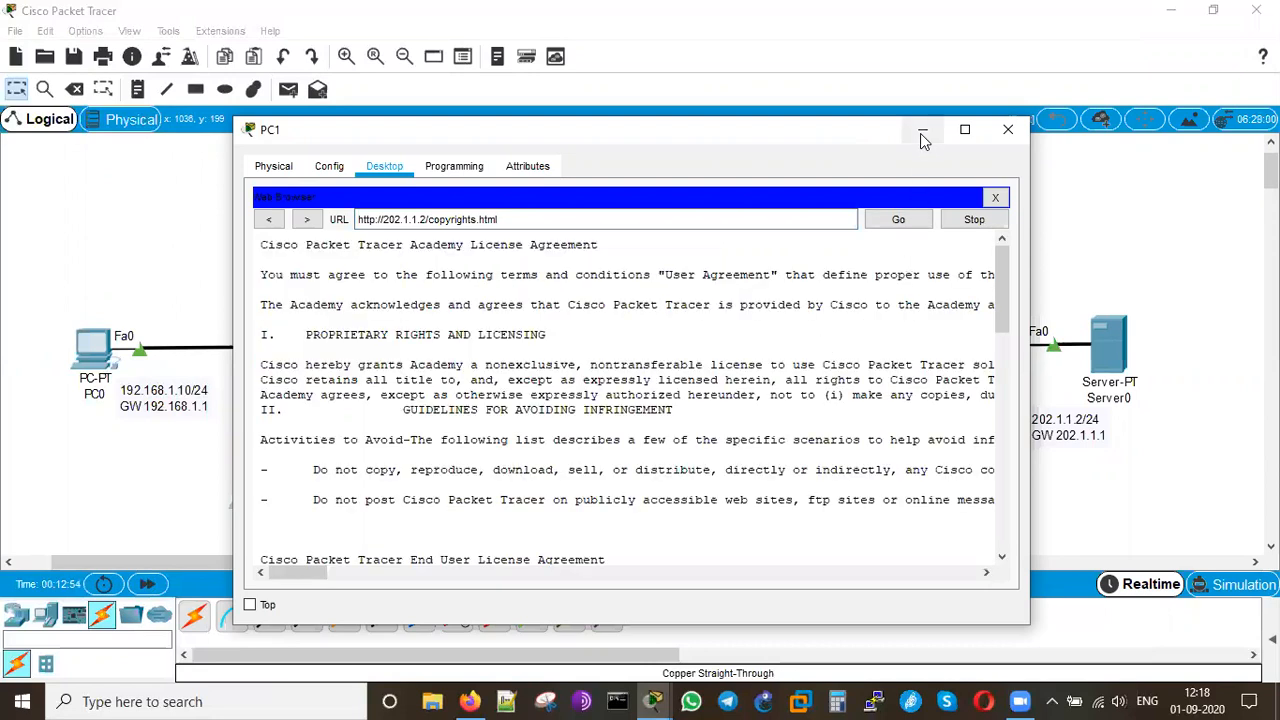
left_click(922, 133)
Step: Rerun "show ip nat translations" in Router0's CLI
mouse_move(652, 700)
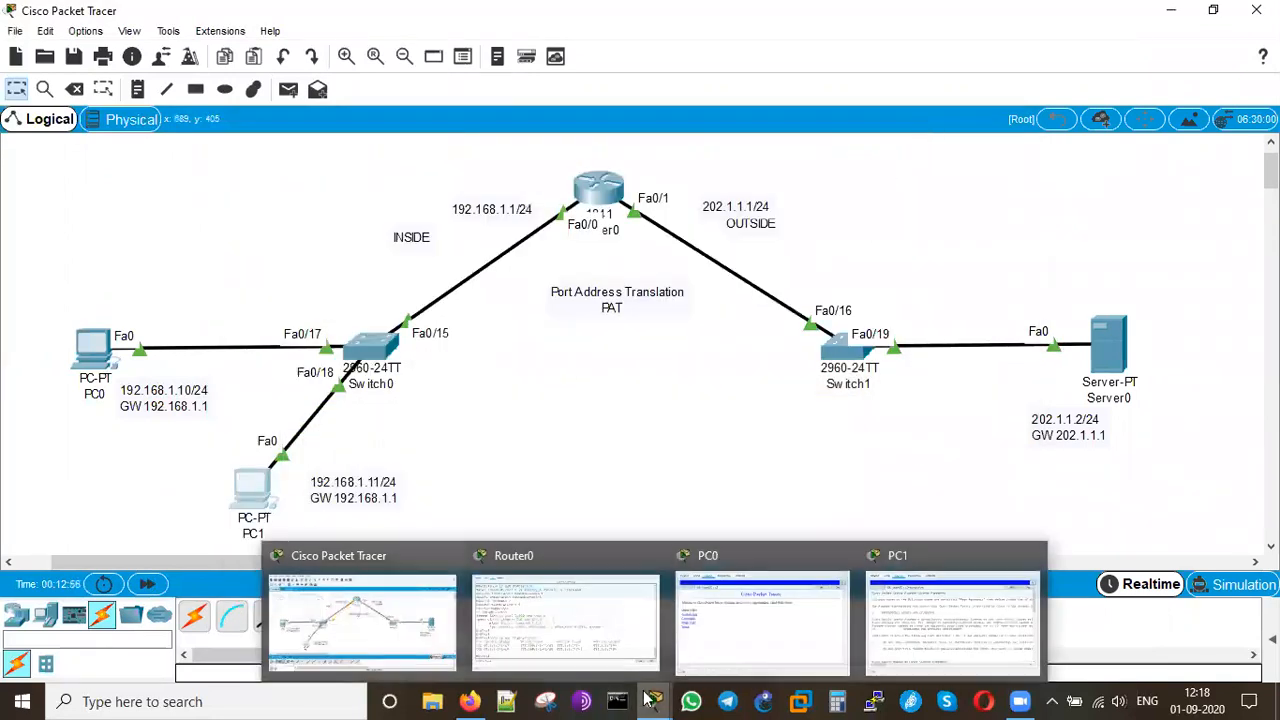
left_click(553, 615)
key("Up")
key("Return")
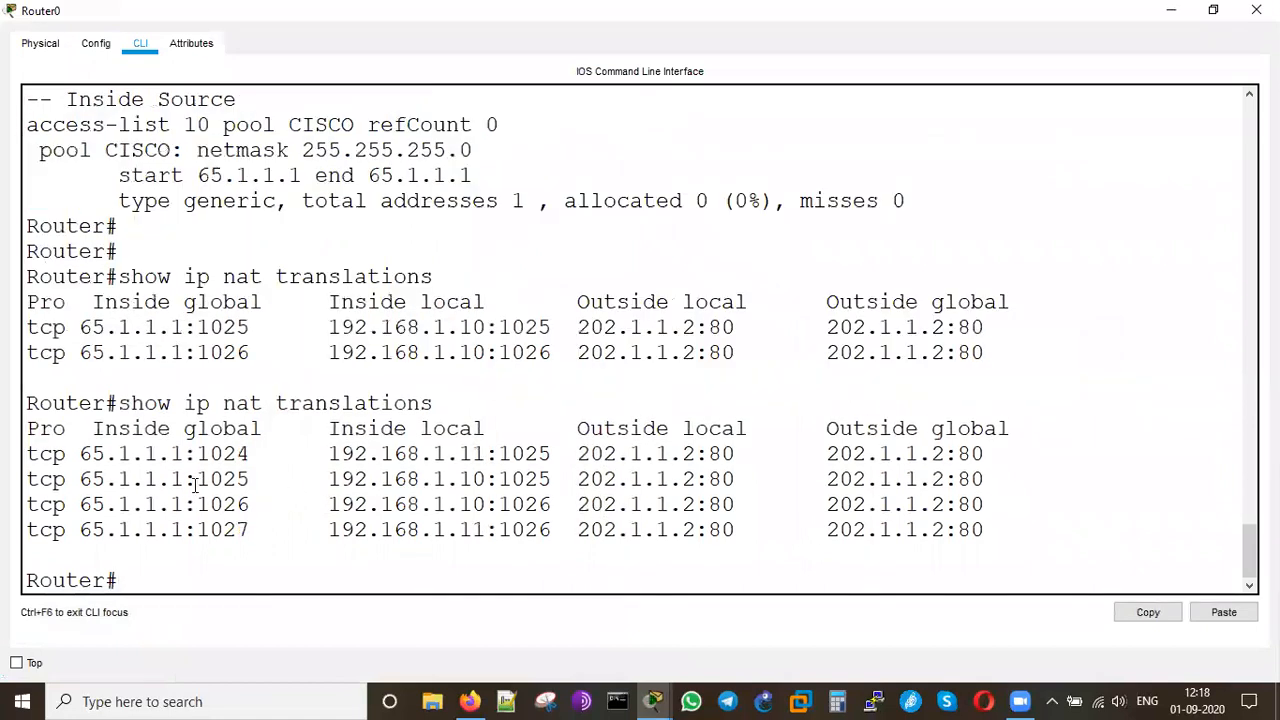
Step: Compare the inside global addresses and port numbers with the inside local addresses of PC0 and PC1 in the latest translation table
left_click_drag(178, 507, 80, 507)
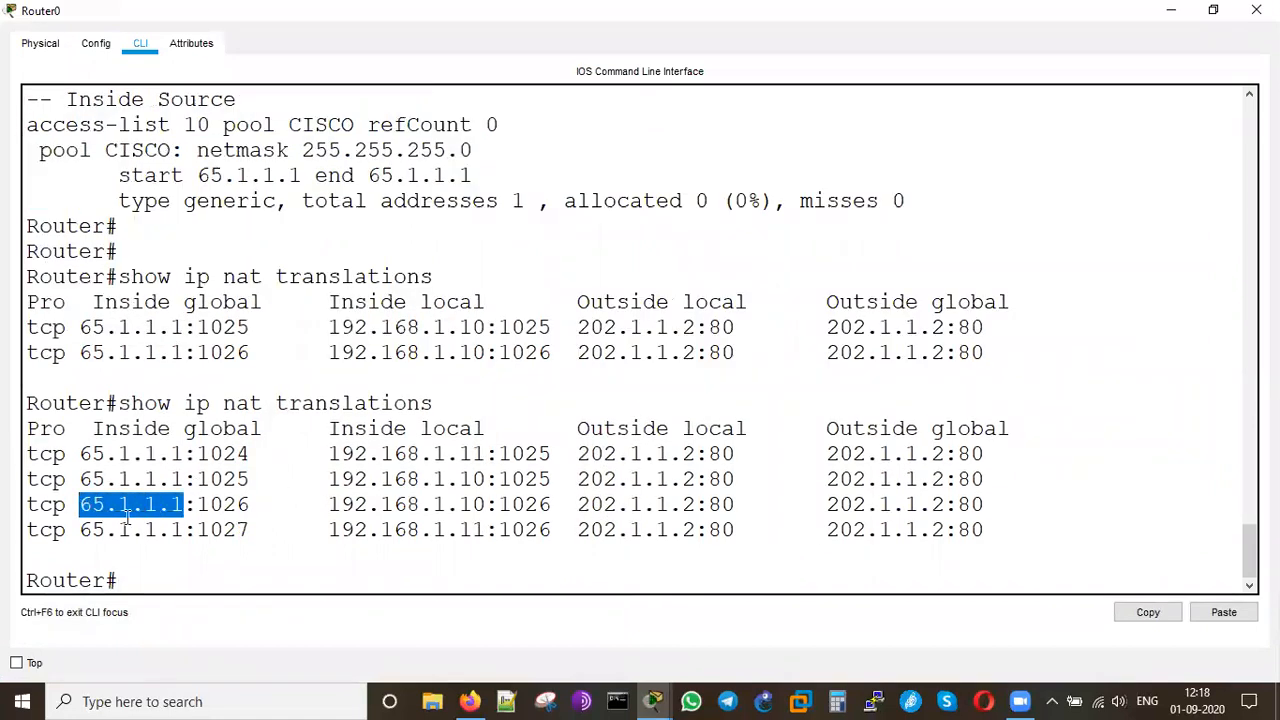
left_click_drag(184, 530, 104, 531)
left_click(258, 544)
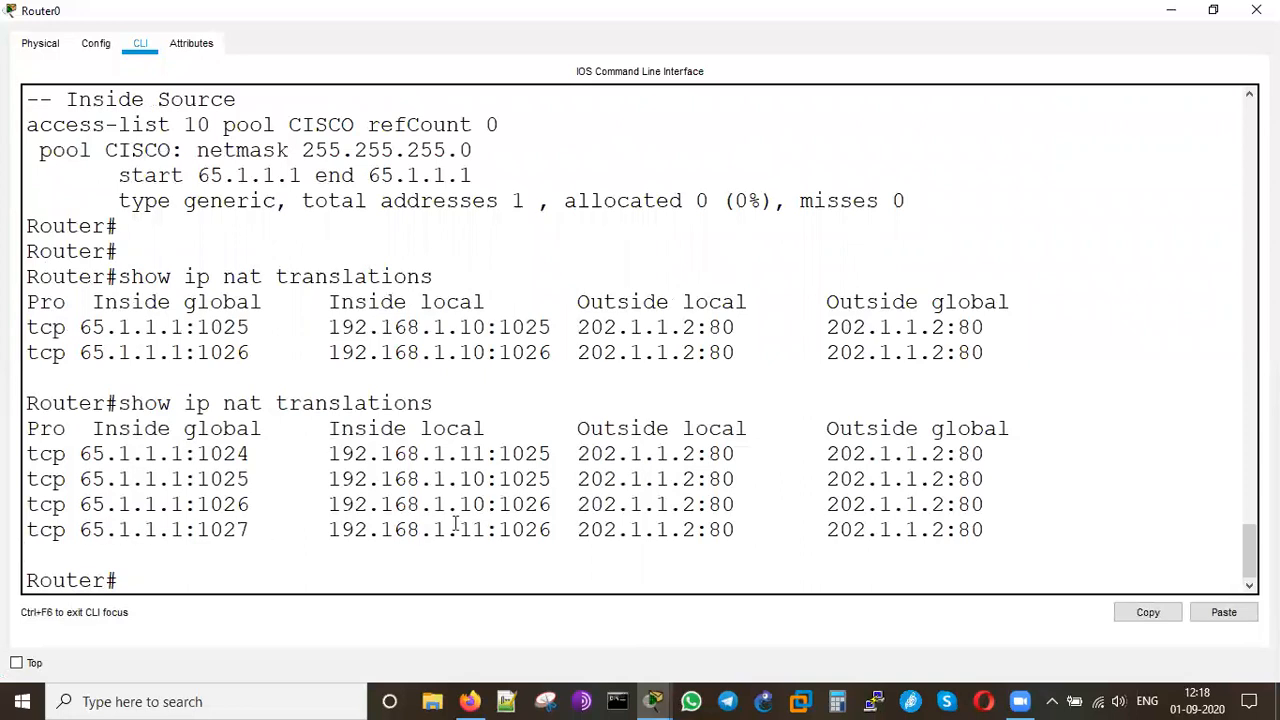
left_click_drag(484, 530, 416, 531)
left_click(497, 535)
left_click(488, 528)
left_click_drag(486, 479, 406, 480)
left_click(450, 504)
left_click_drag(486, 529, 420, 530)
left_click_drag(185, 530, 118, 530)
left_click_drag(185, 504, 132, 479)
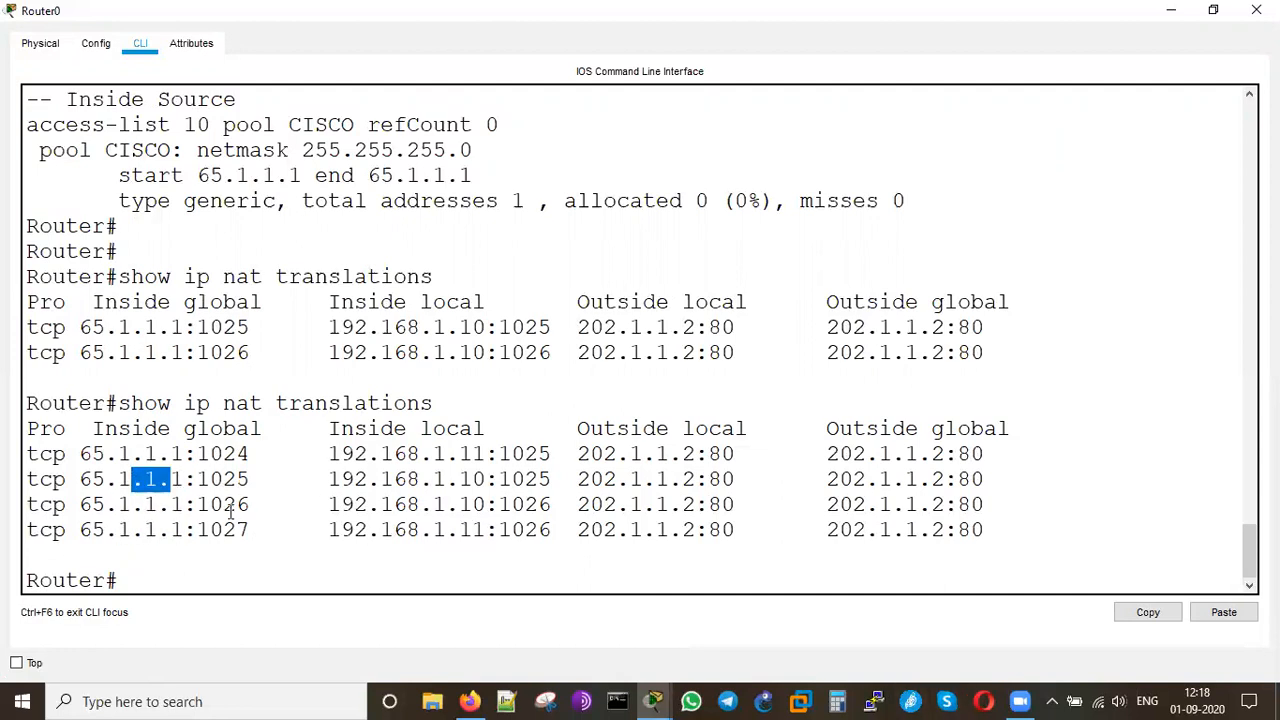
left_click_drag(211, 454, 263, 454)
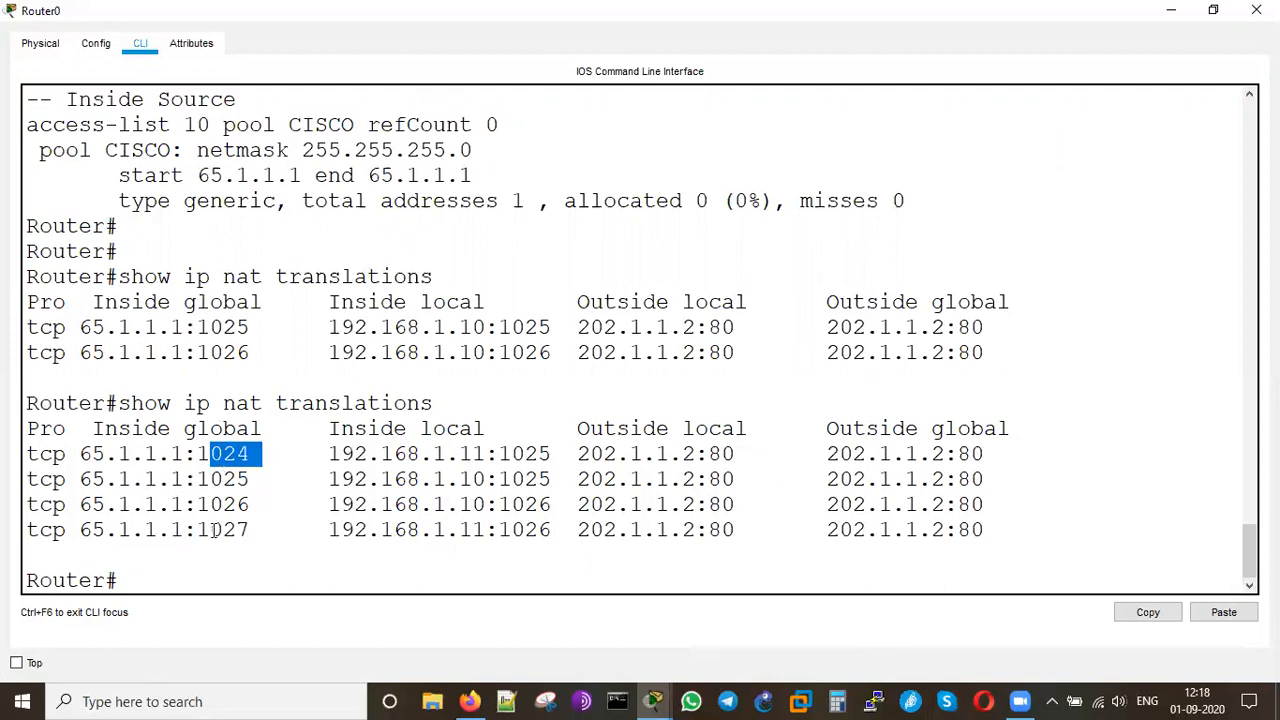
left_click_drag(211, 530, 294, 530)
left_click(363, 563)
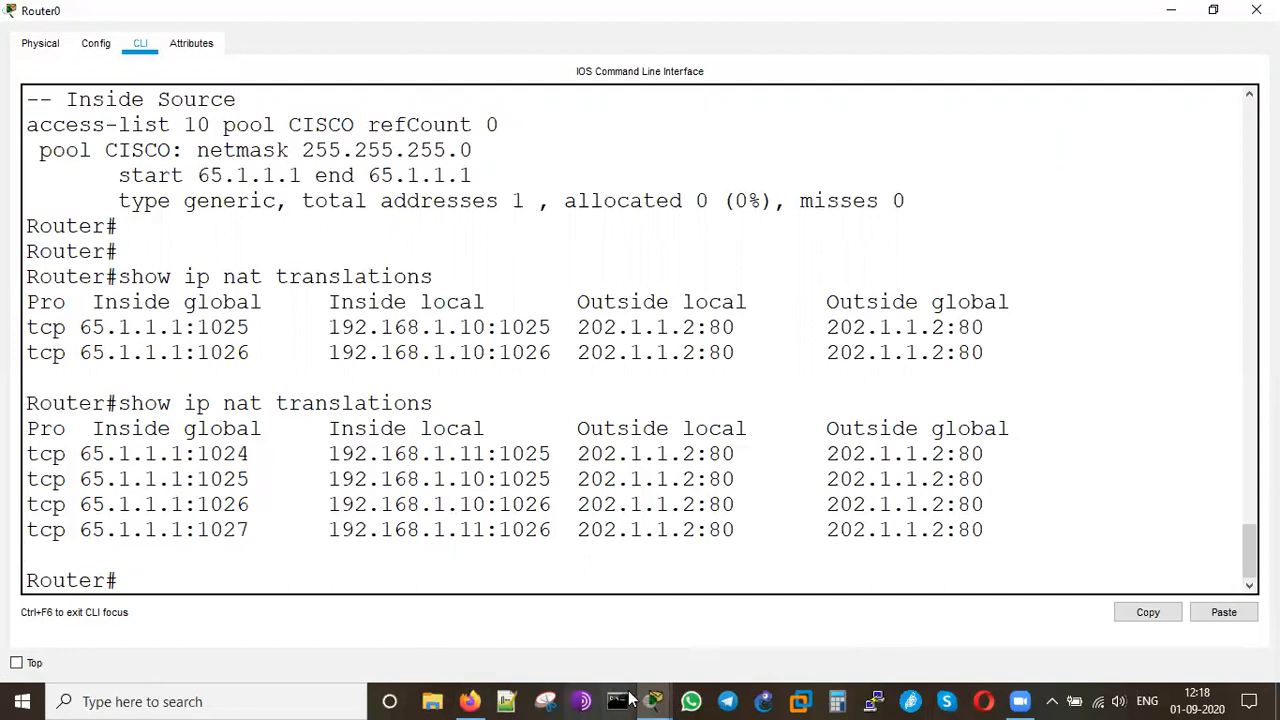
Step: Return to the topology and add a third PC below Switch0, in the space beneath the PAT label
mouse_move(653, 700)
left_click(363, 616)
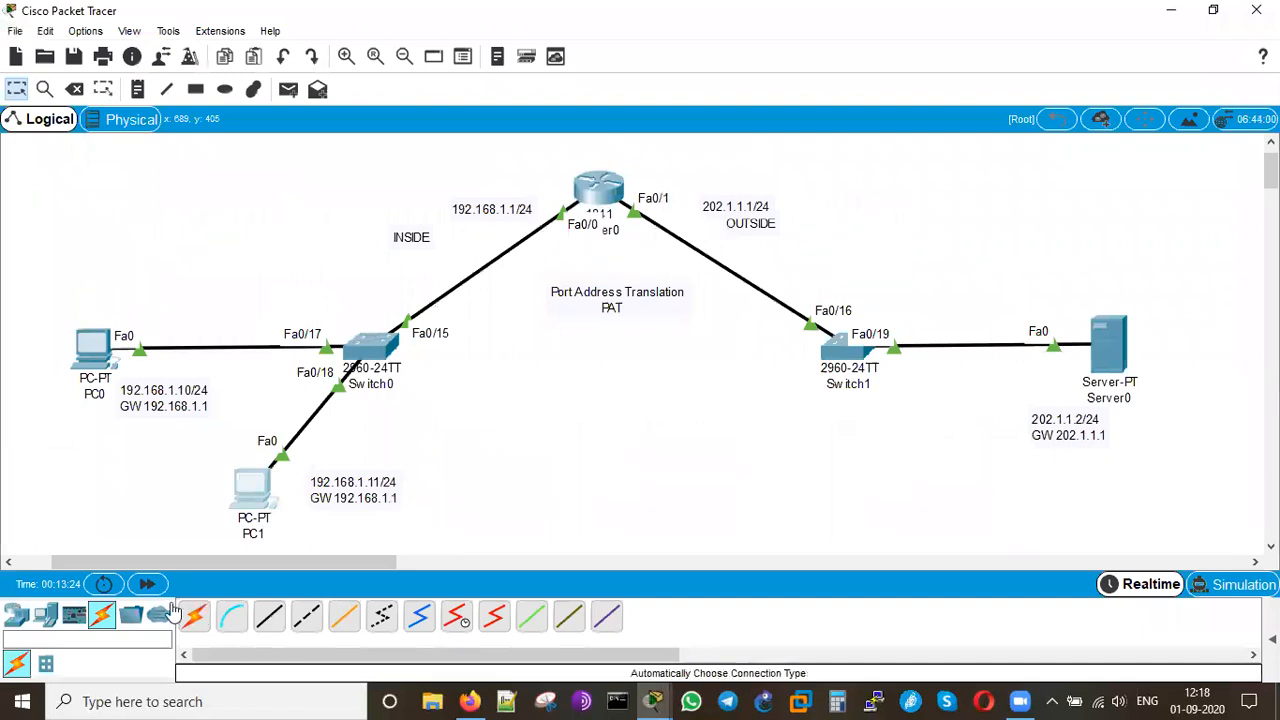
left_click(16, 616)
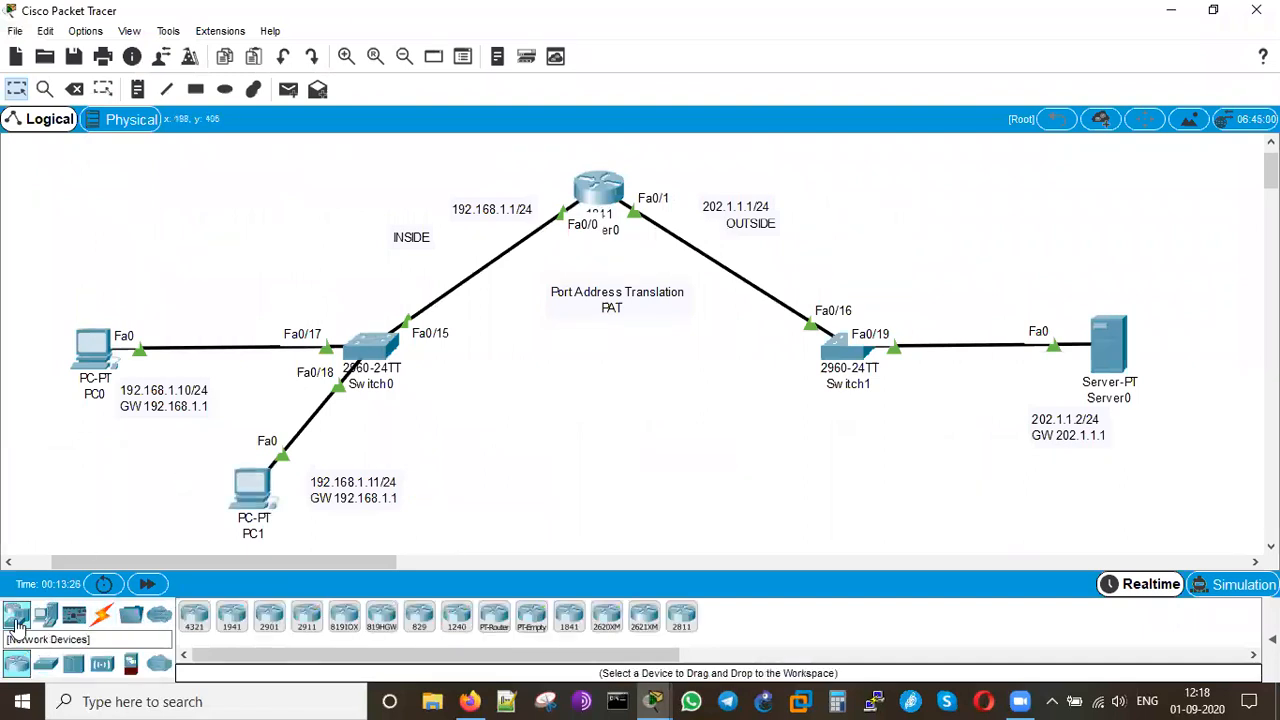
left_click(45, 615)
left_click_drag(200, 622, 540, 504)
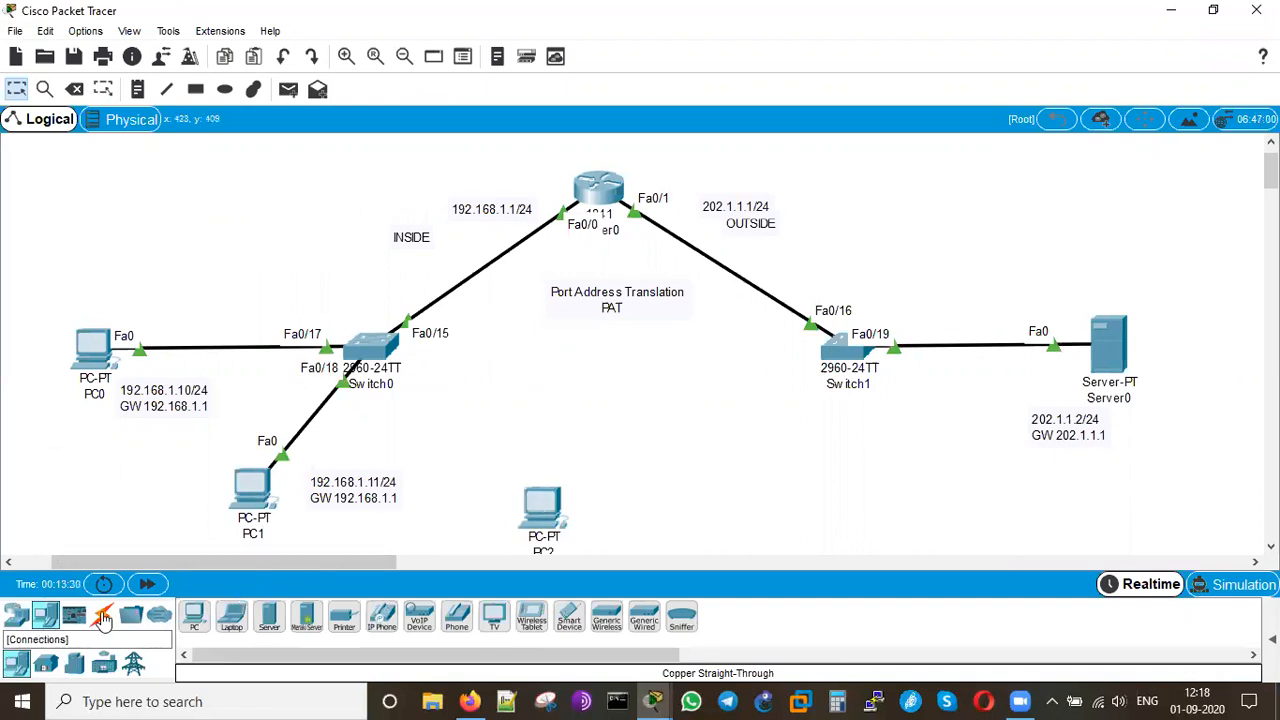
Step: Connect Switch0's Fa0/20 to PC2's FastEthernet0 with a copper straight-through cable
left_click(103, 617)
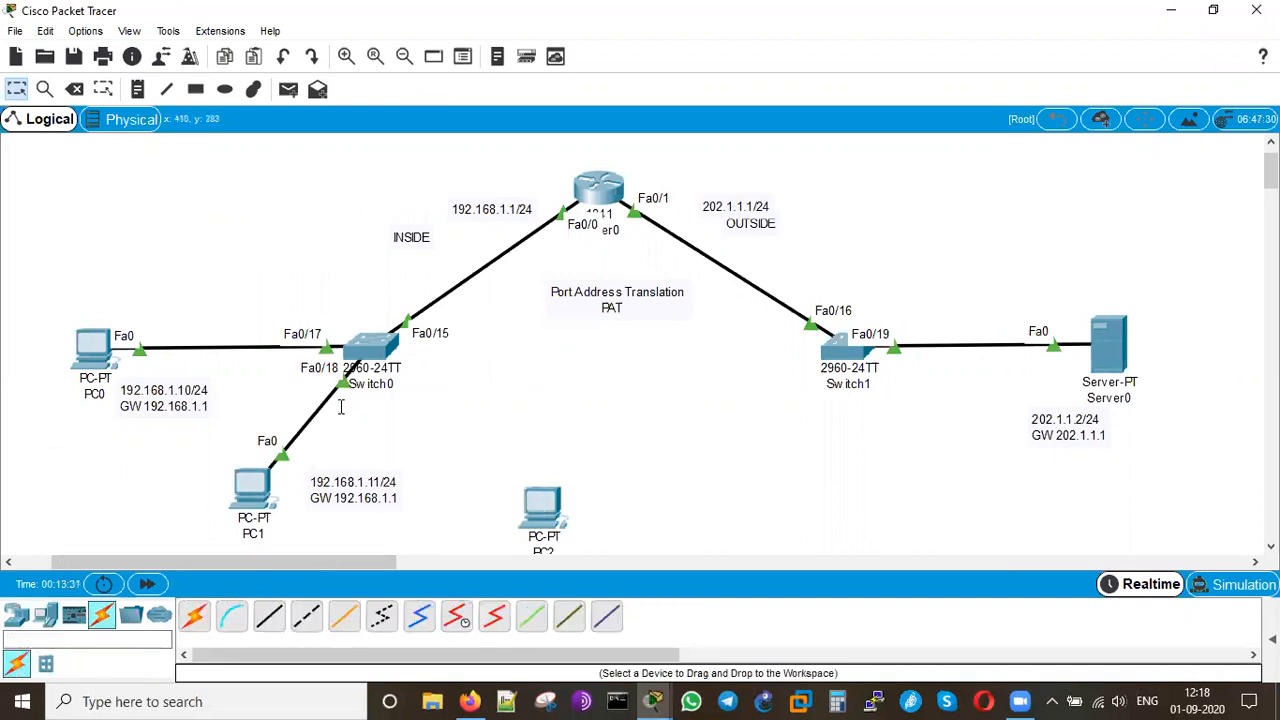
left_click(545, 506)
left_click(1020, 86)
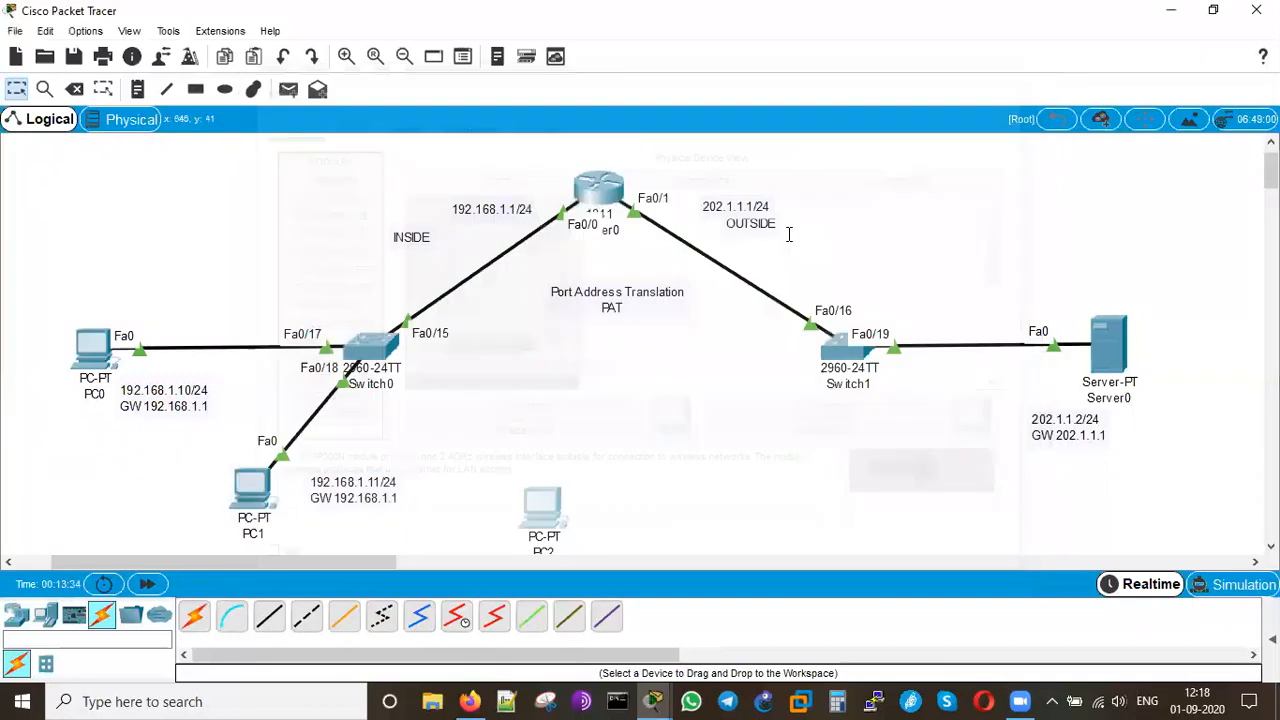
left_click(268, 616)
left_click(370, 352)
left_click(440, 365)
left_click(540, 505)
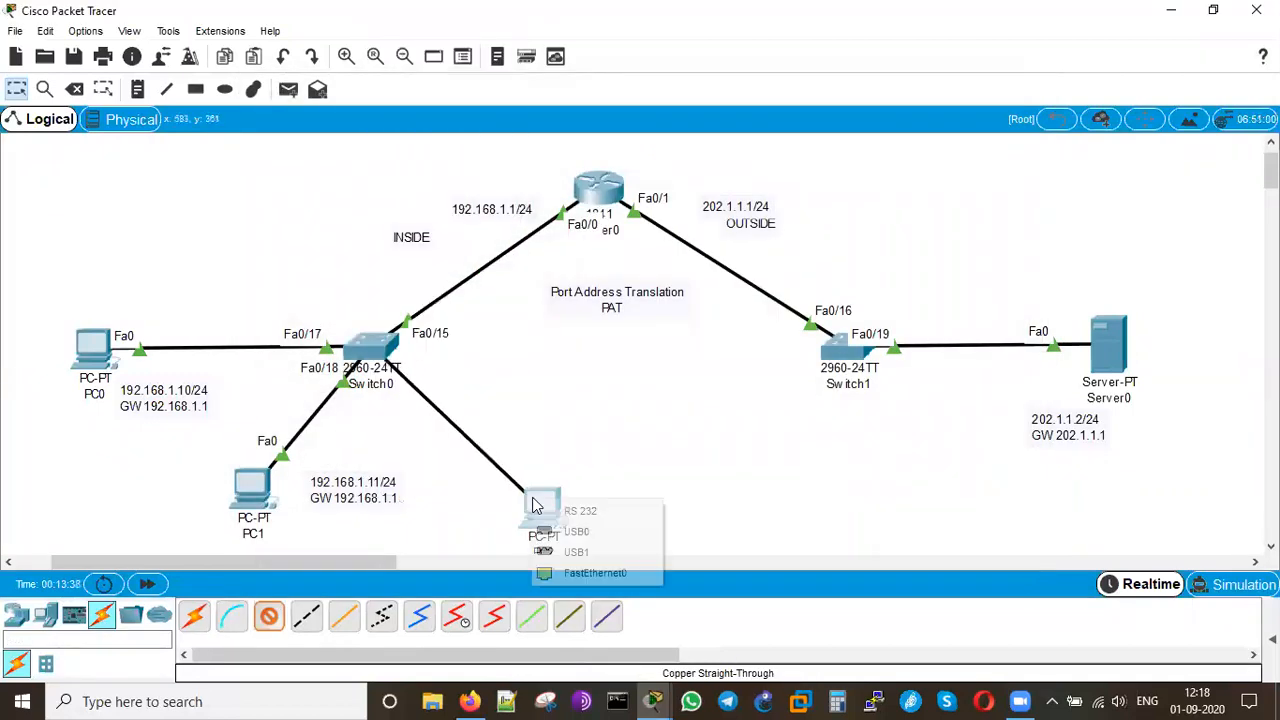
left_click(585, 572)
Step: Add a note beside PC2 reading "192.168.1.12/24" with "GW 192.168.1.1" on the second line
left_click(138, 90)
left_click(597, 491)
type("1")
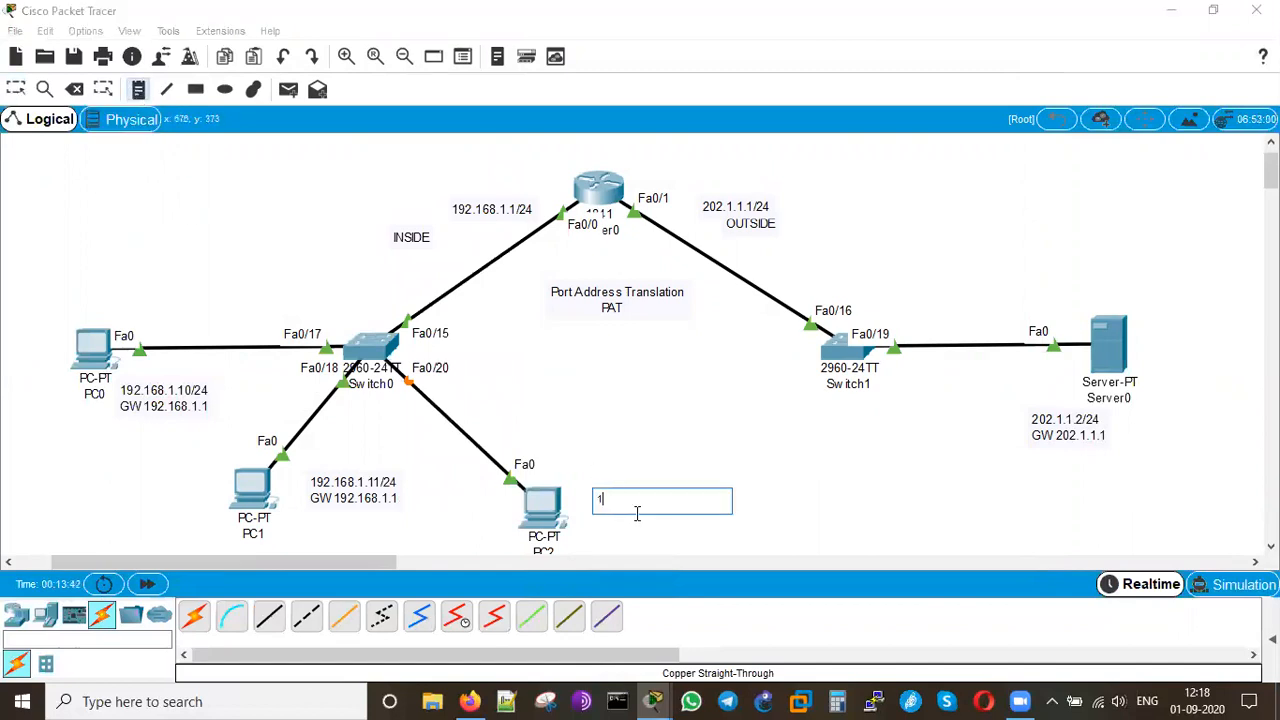
type("92.168.1.12/24")
key("Return")
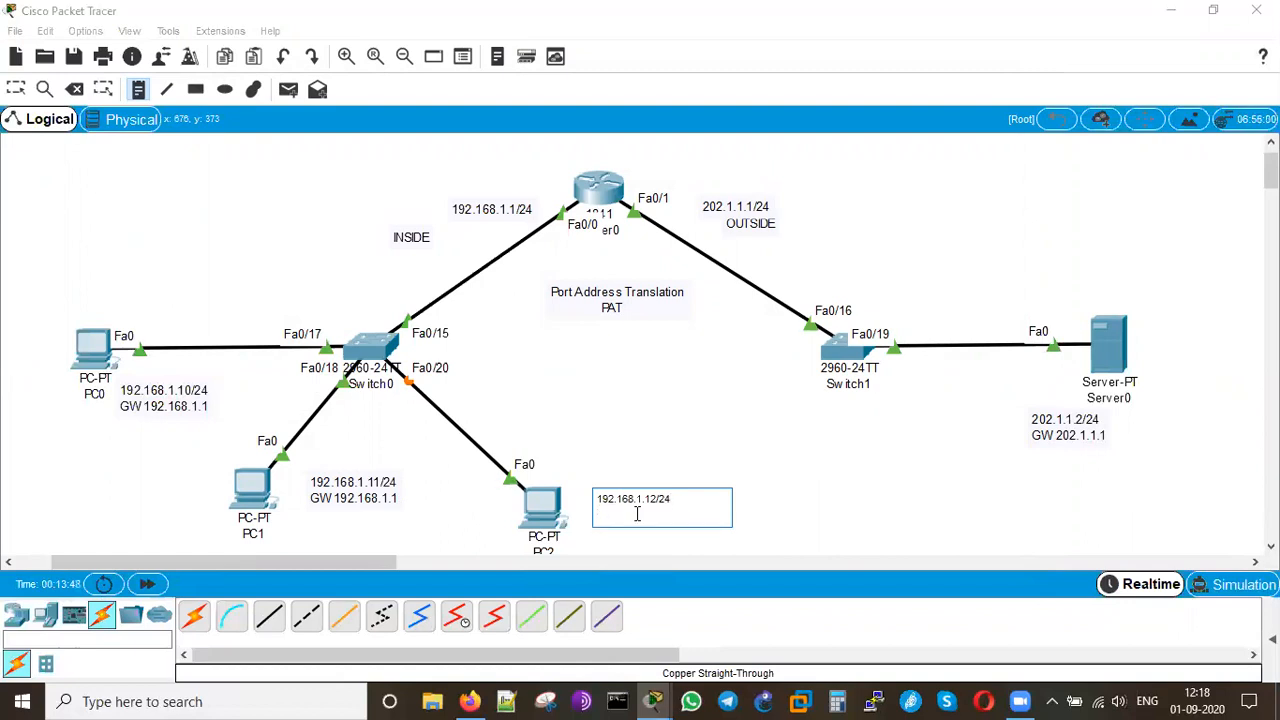
type("GW 192.168.1.1")
key("Escape")
Step: Configure PC2 with static IP address 192.168.1.12, subnet mask 255.255.255.0 and default gateway 192.168.1.1
left_click(541, 497)
left_click(392, 122)
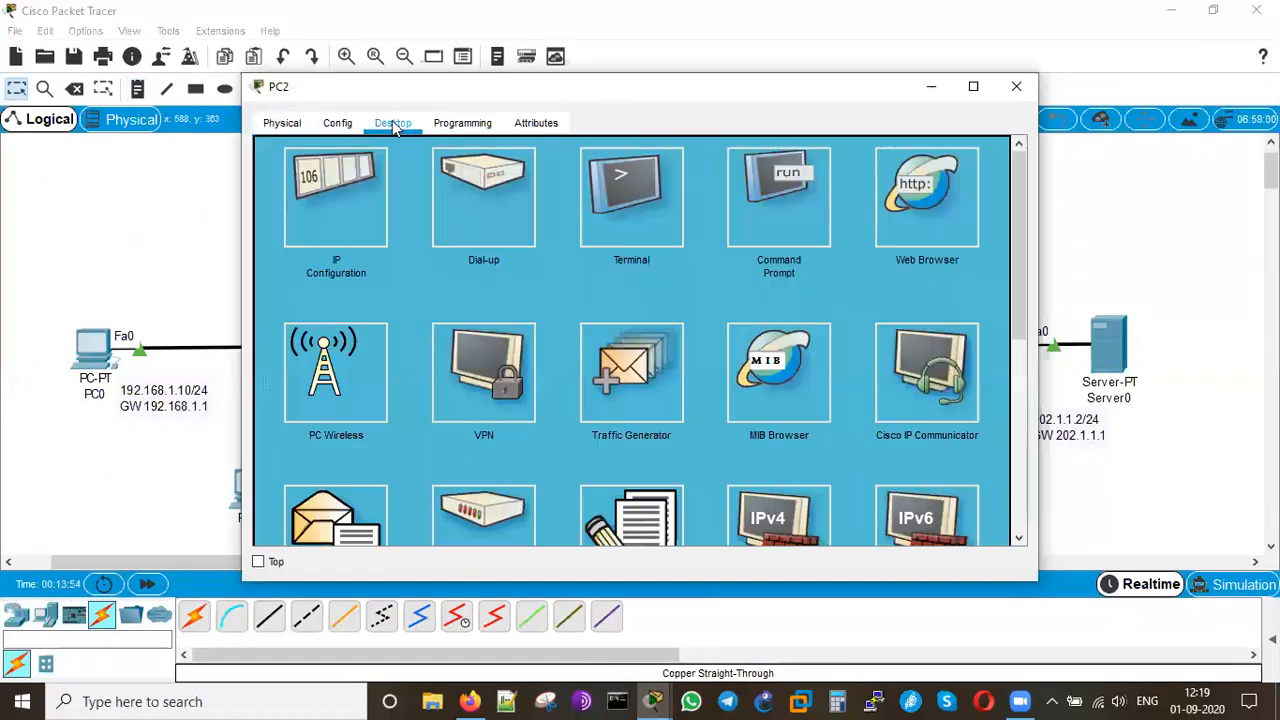
left_click_drag(498, 92, 800, 82)
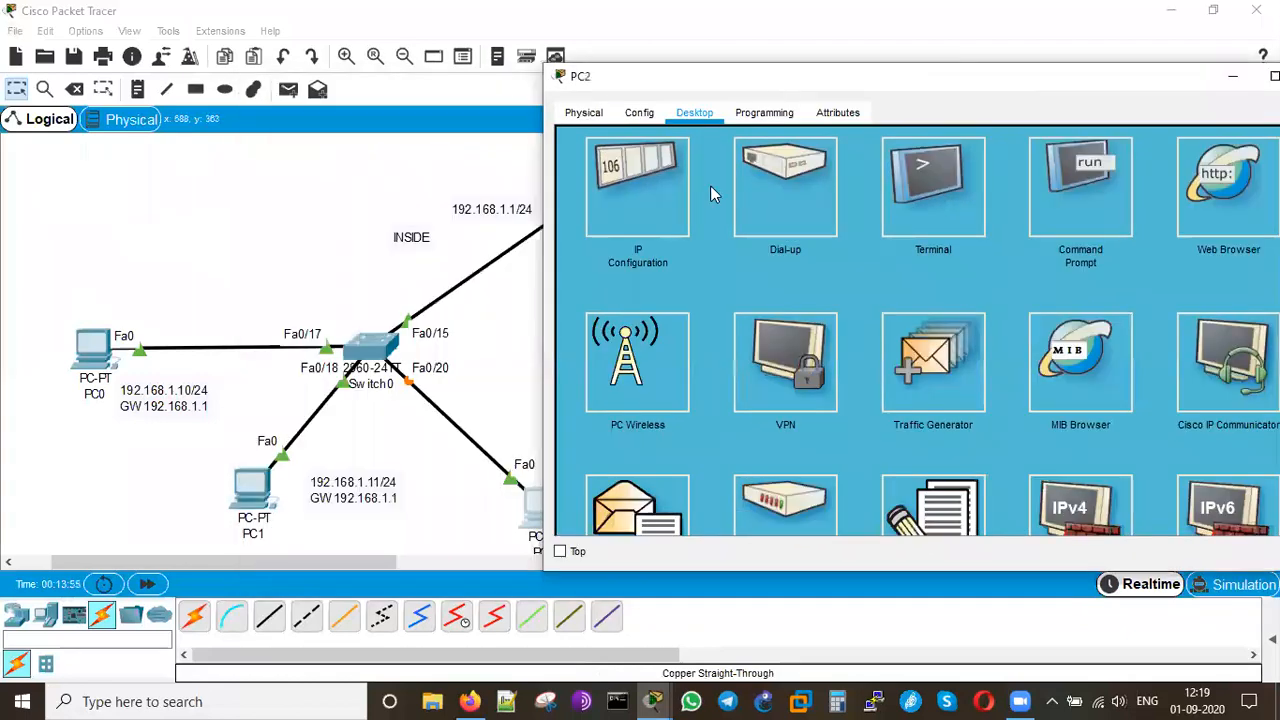
left_click(626, 185)
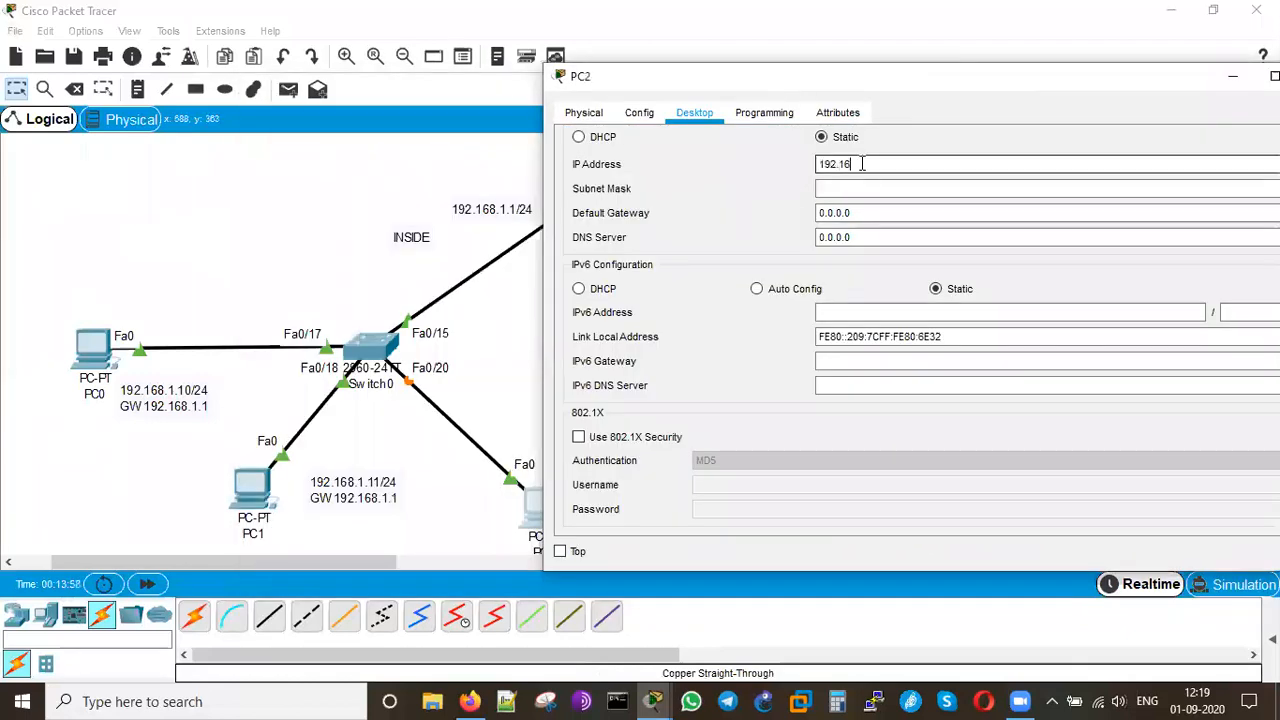
left_click(862, 164)
type("192.168.1.12")
key("Tab")
key("Tab")
type("19")
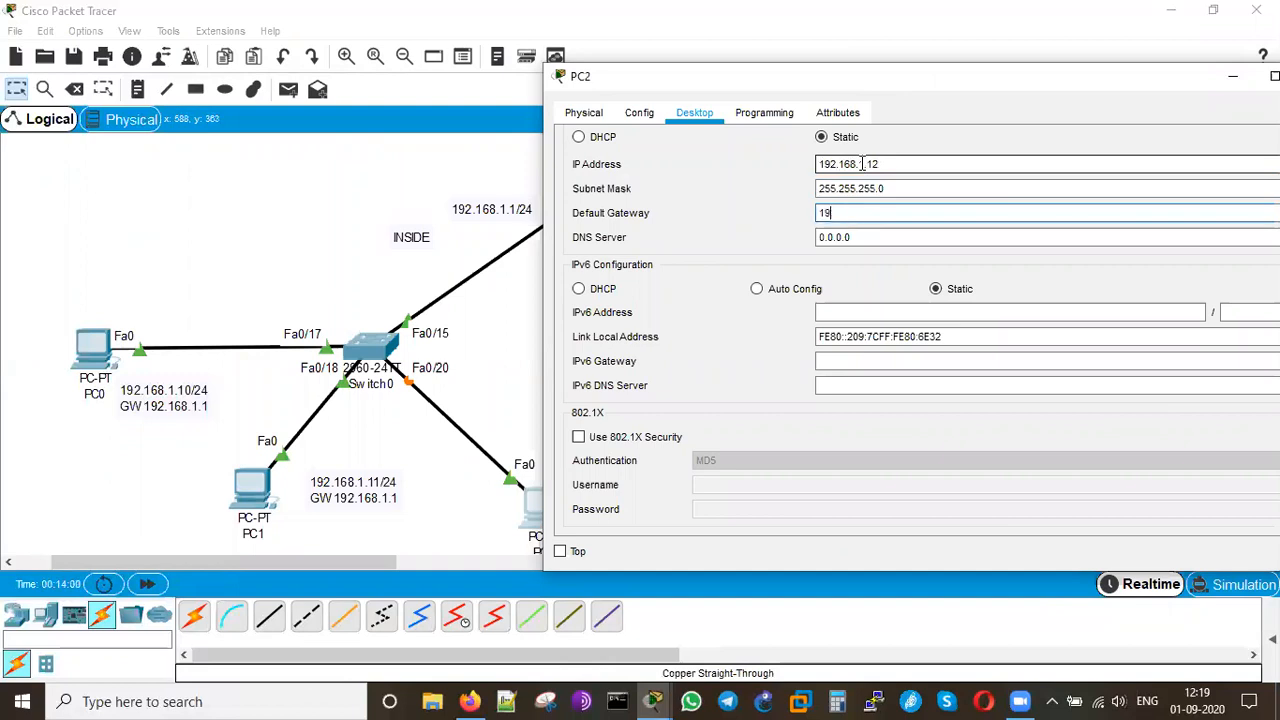
type("2.168.1.1")
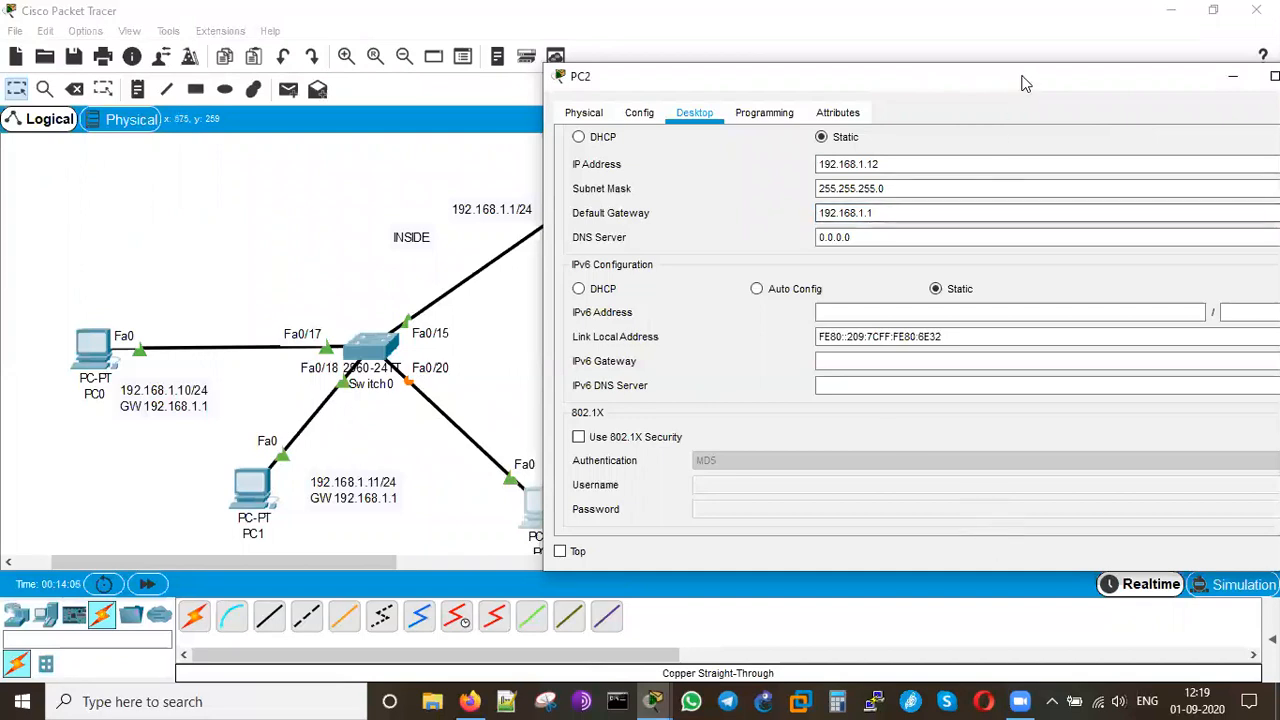
left_click_drag(1022, 85, 957, 123)
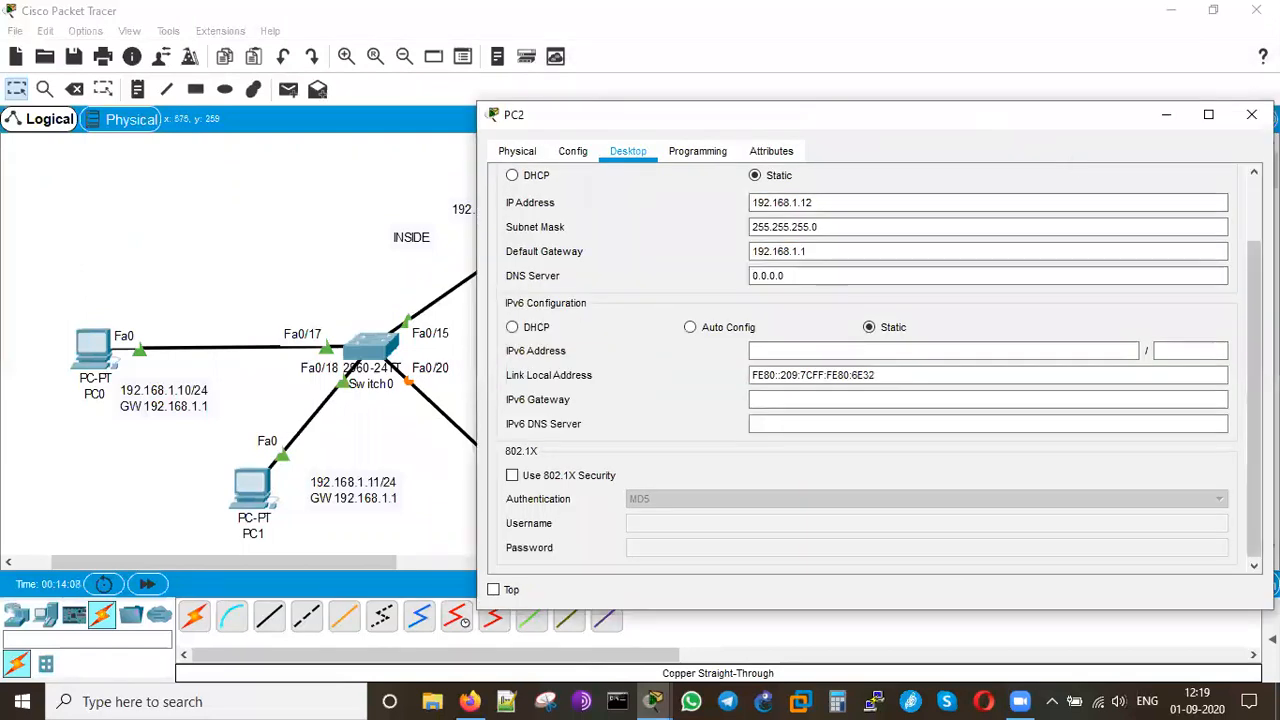
left_click(1222, 186)
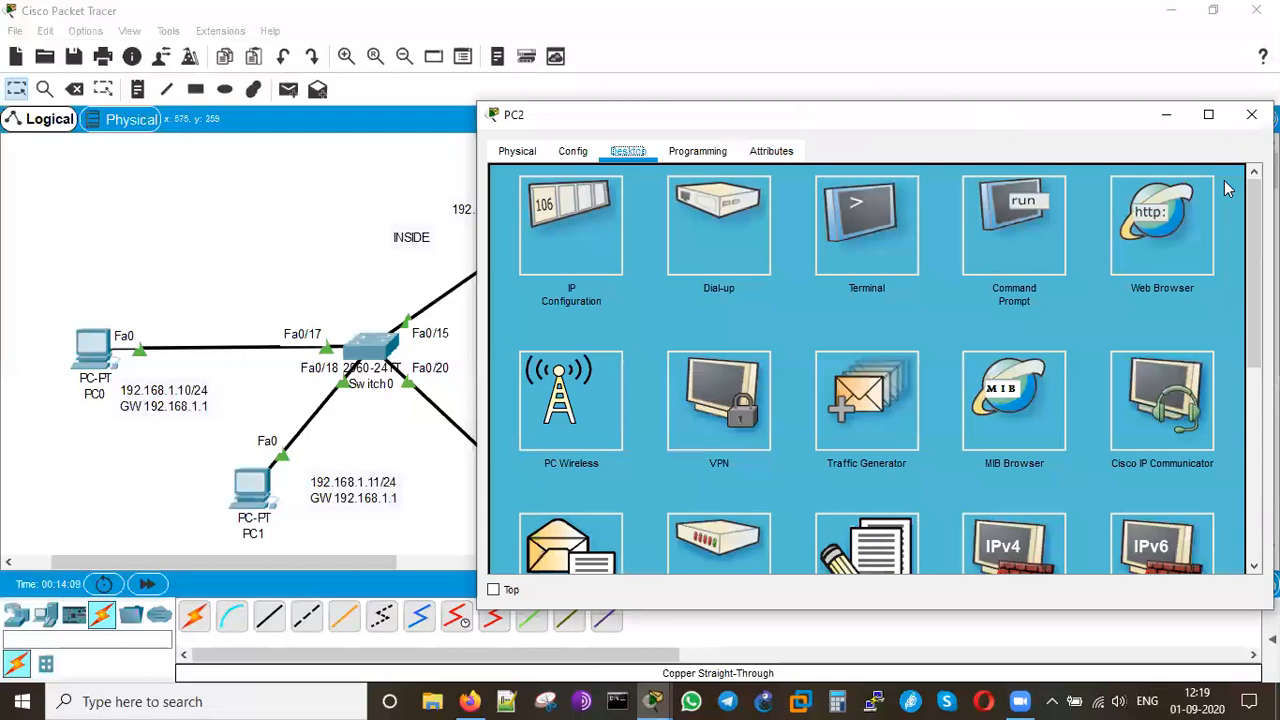
Step: Check PC2's addressing with "ipconfig" and test its gateway with "ping 192.168.1.1" in the command prompt
left_click(971, 248)
type("ipconfi")
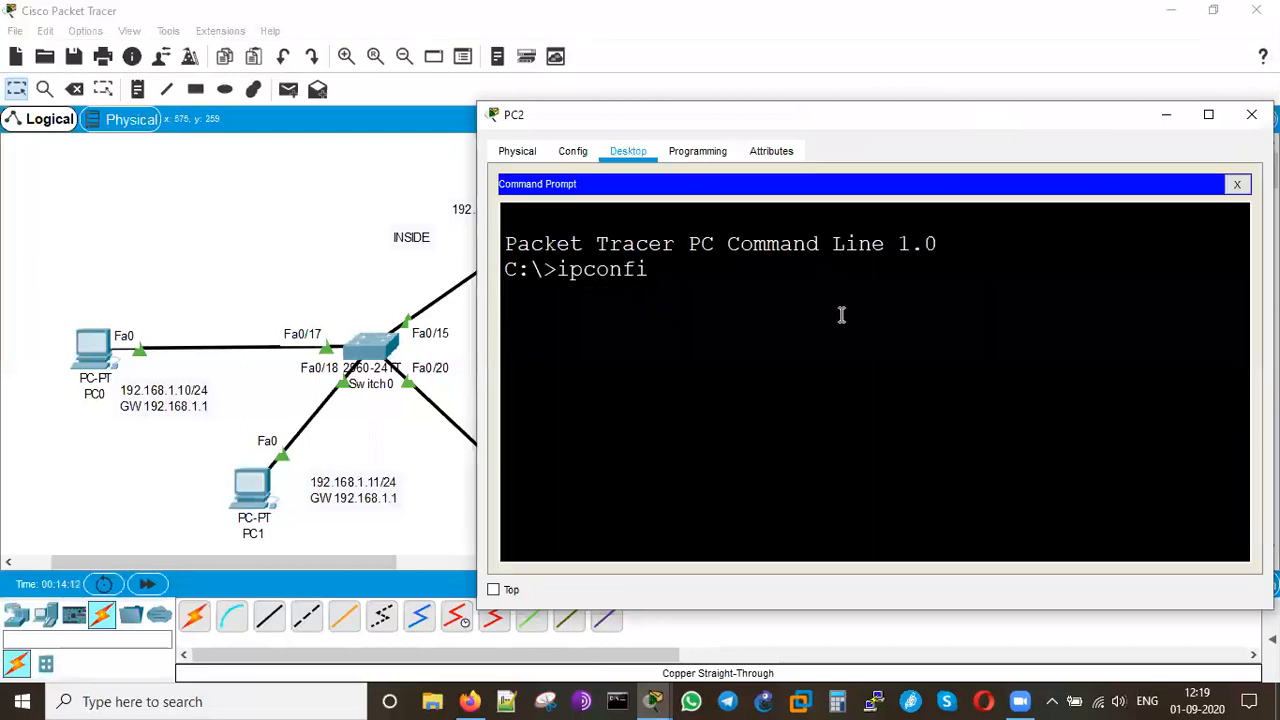
type("g")
key("Return")
type("ping 1")
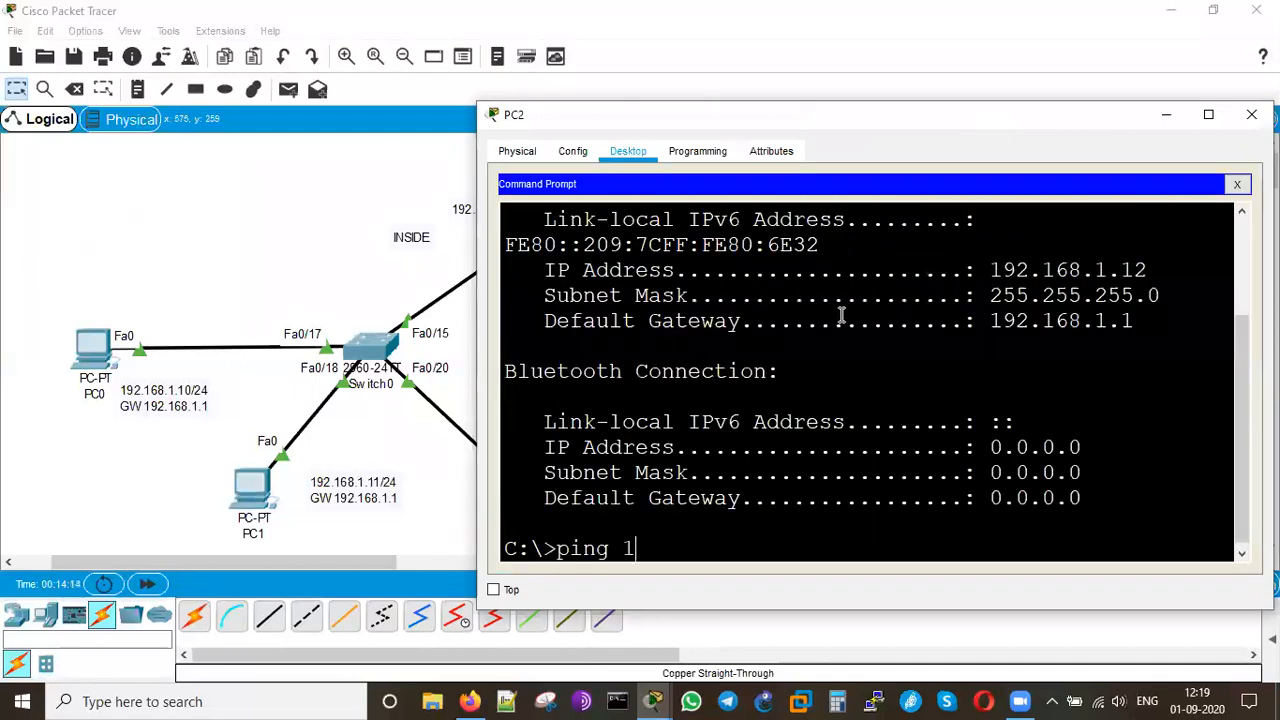
type("92.168.1.1")
key("Return")
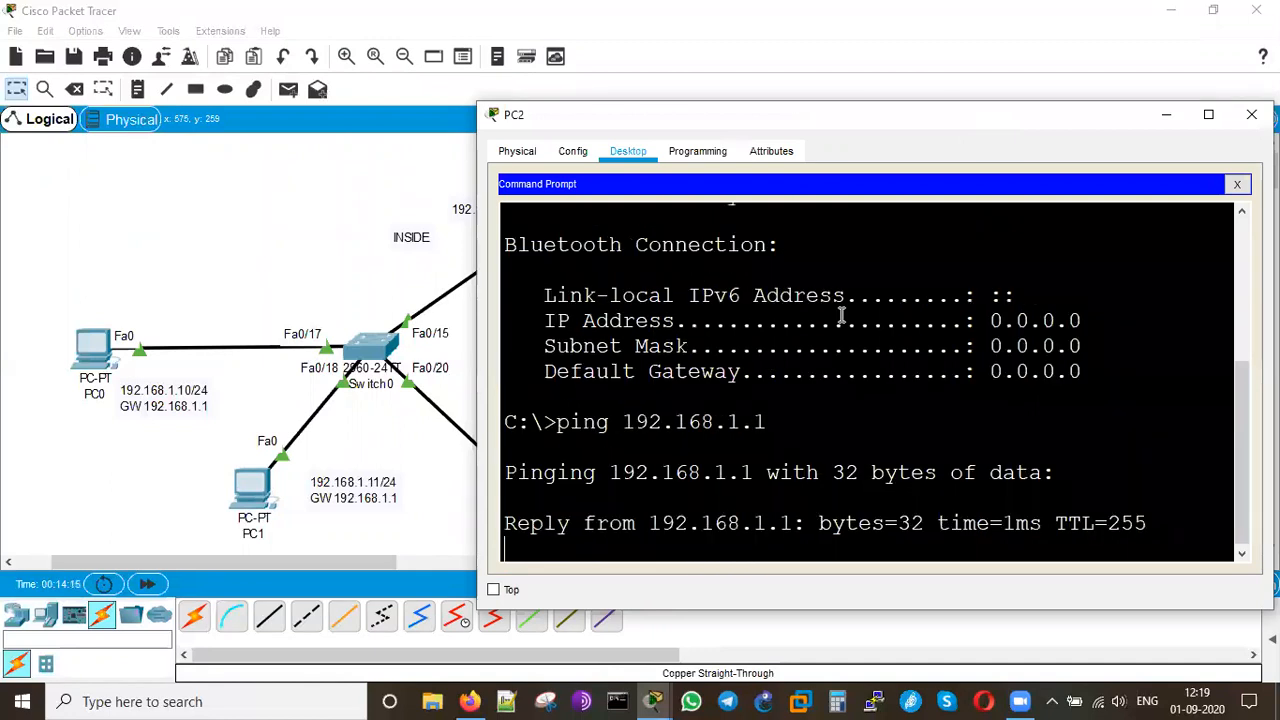
left_click(1237, 184)
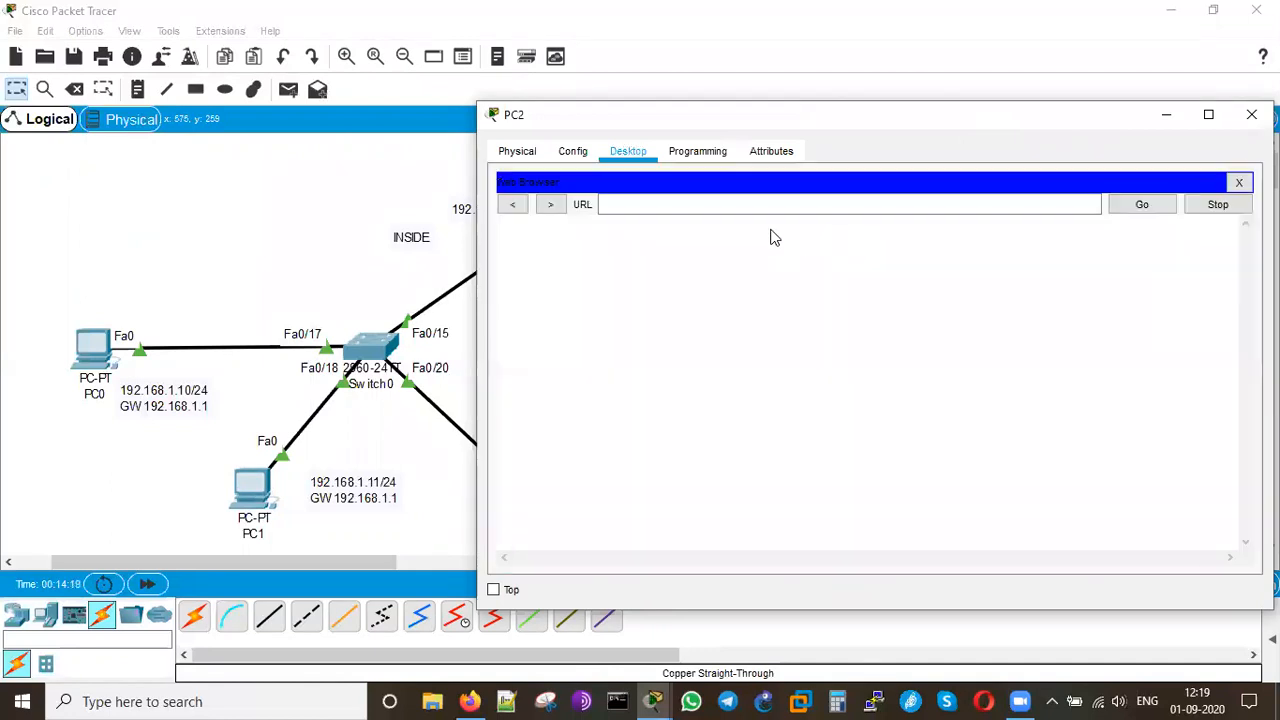
left_click(759, 205)
type("http://")
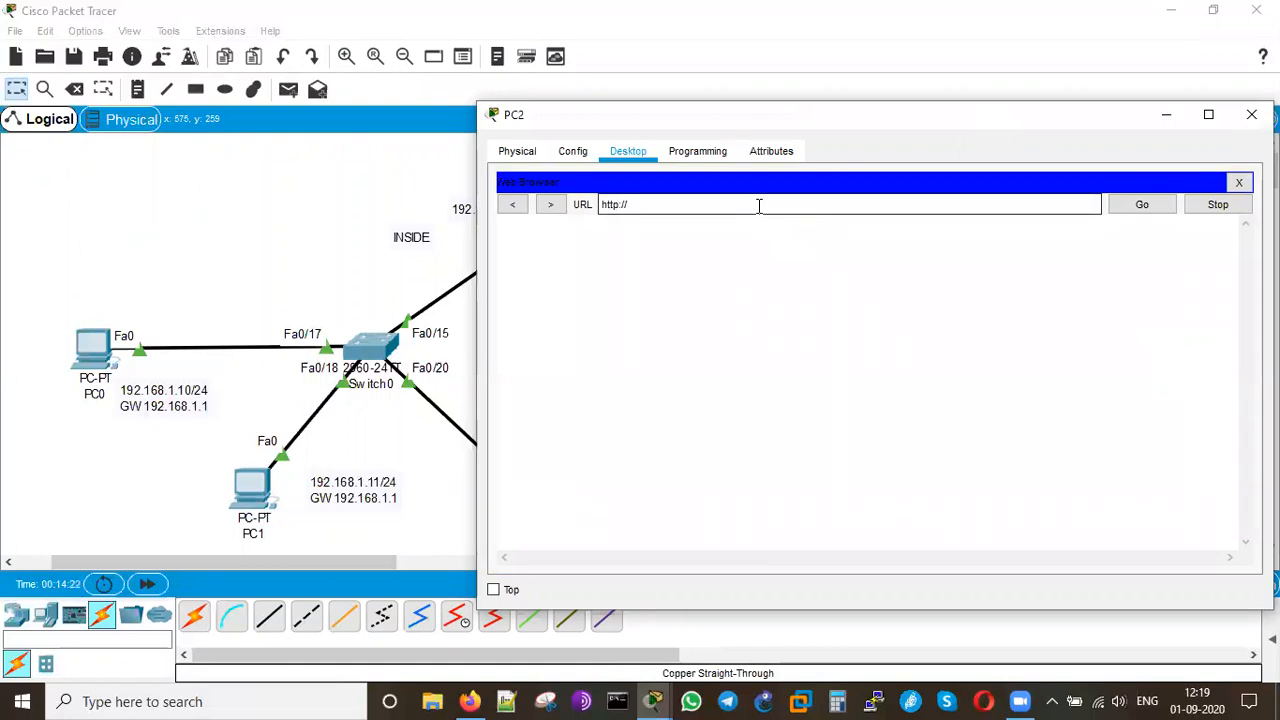
type("202.1.1.2")
key("Return")
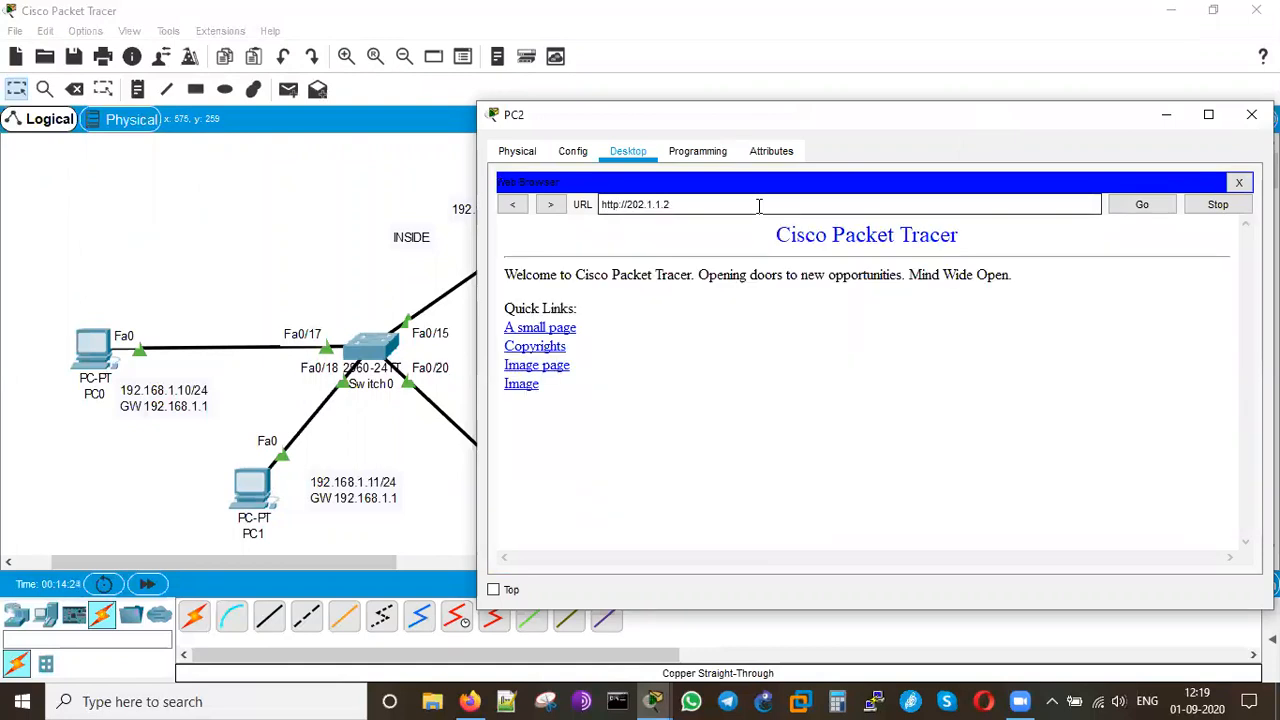
left_click(566, 368)
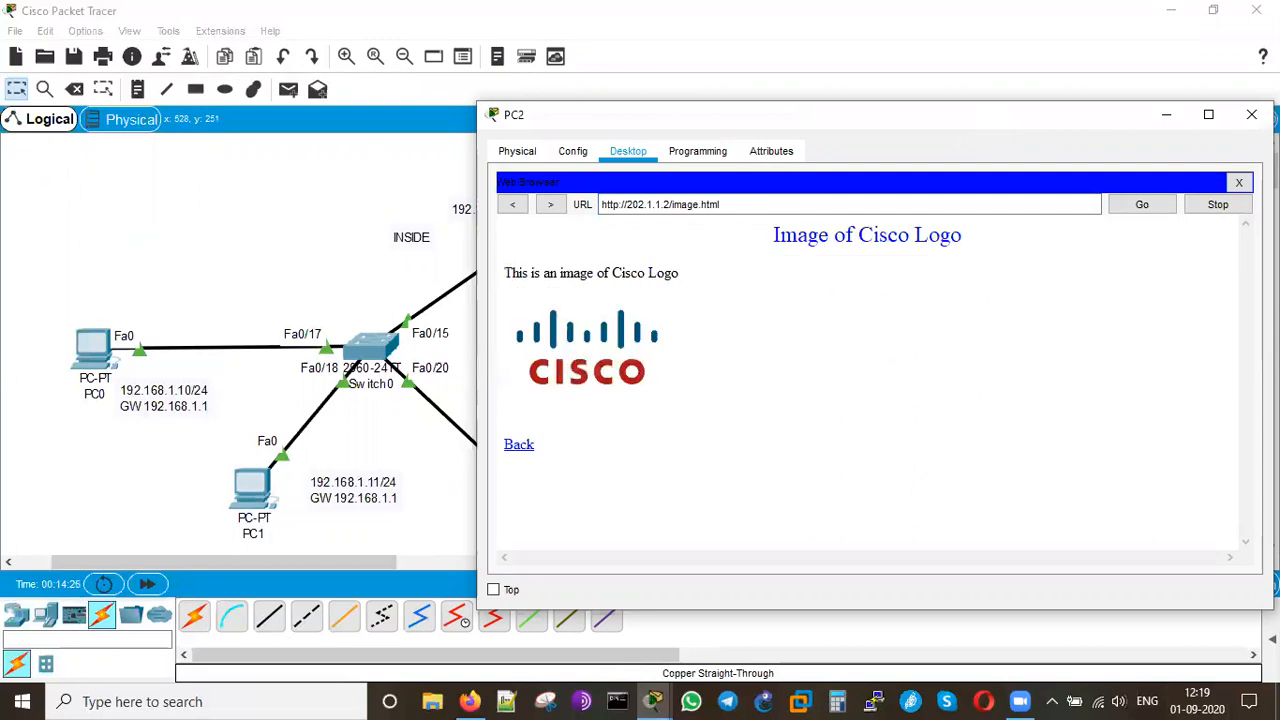
left_click(1251, 114)
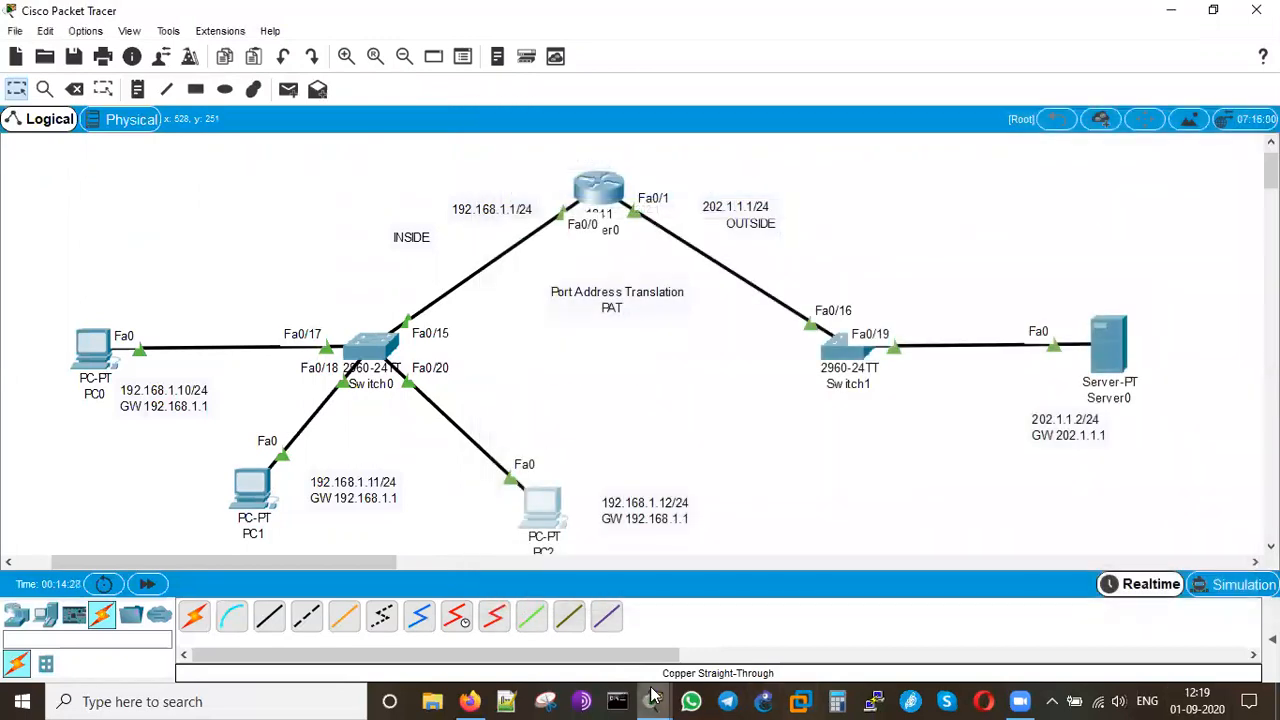
Step: Run "show ip nat translations" on Router0 again and examine the entries for PC2's inside local address
mouse_move(652, 688)
left_click(569, 606)
key("Up")
key("Return")
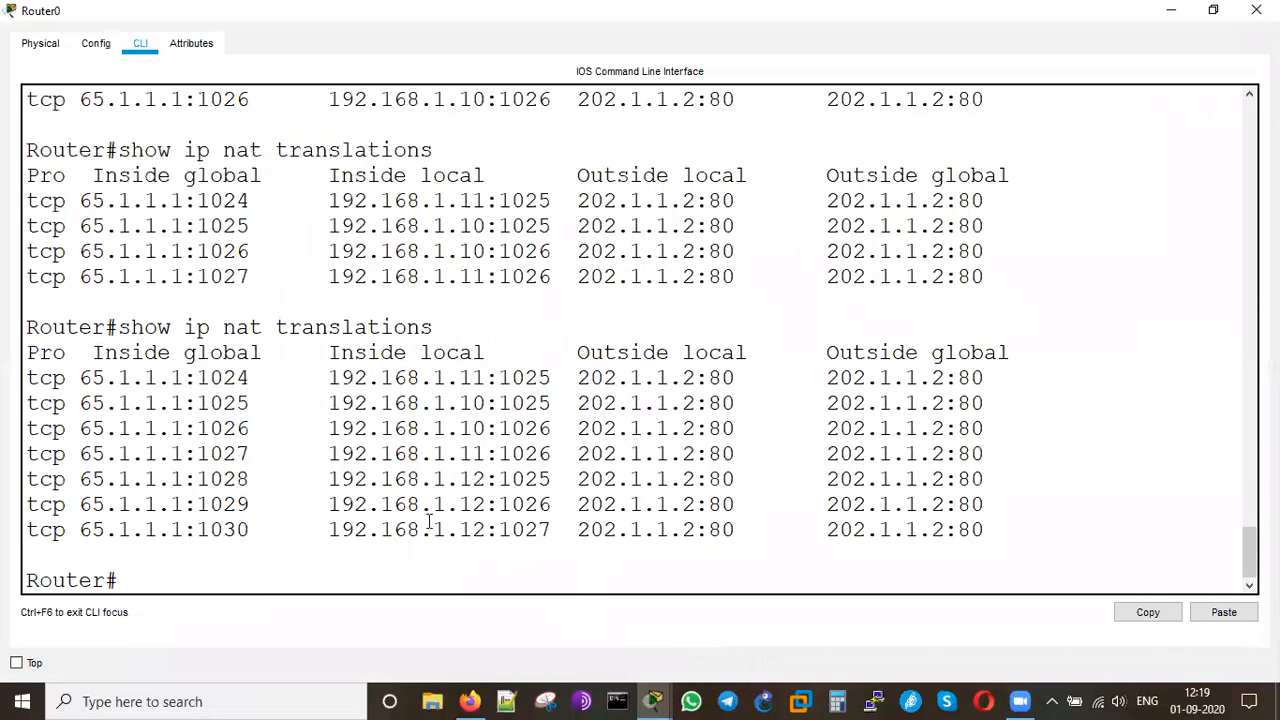
left_click_drag(487, 530, 368, 530)
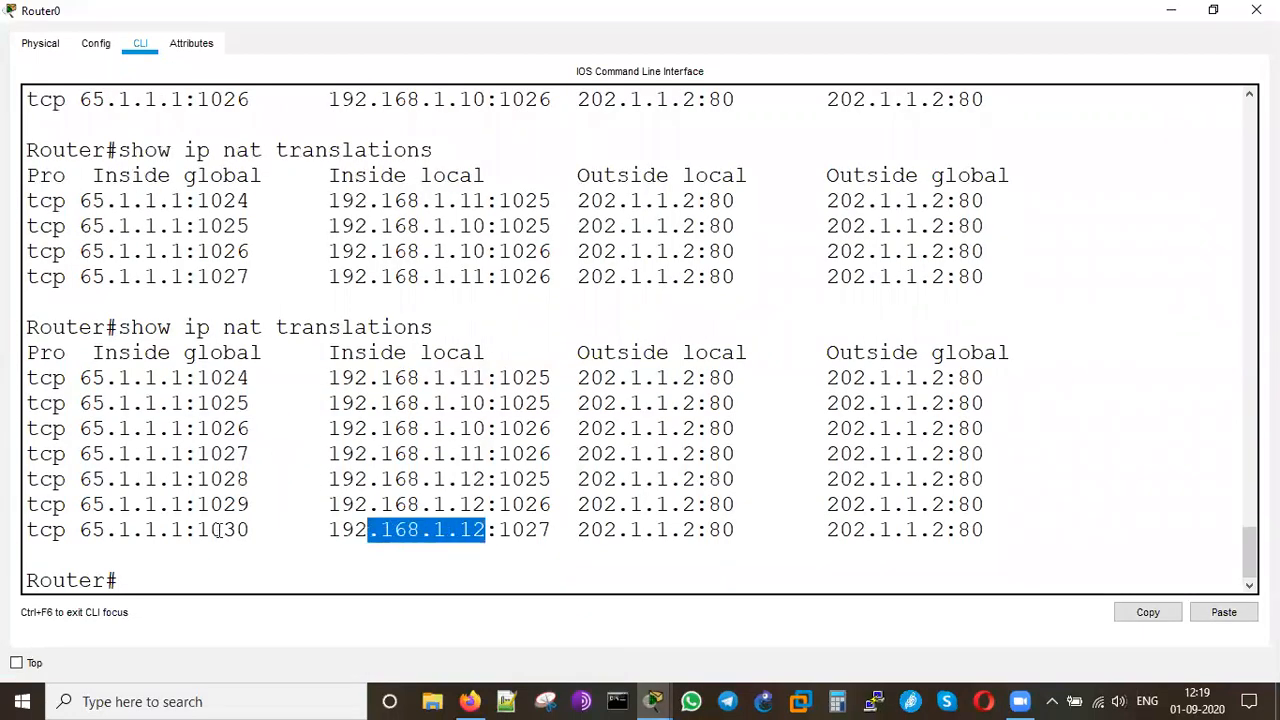
Step: Examine the inside global address and port numbers of PC2's entries in the translation table
left_click_drag(172, 532, 104, 532)
left_click(148, 530)
left_click_drag(252, 530, 211, 505)
left_click(302, 505)
Step: Run "show ip nat statistics" on Router0
key("Return")
type("s")
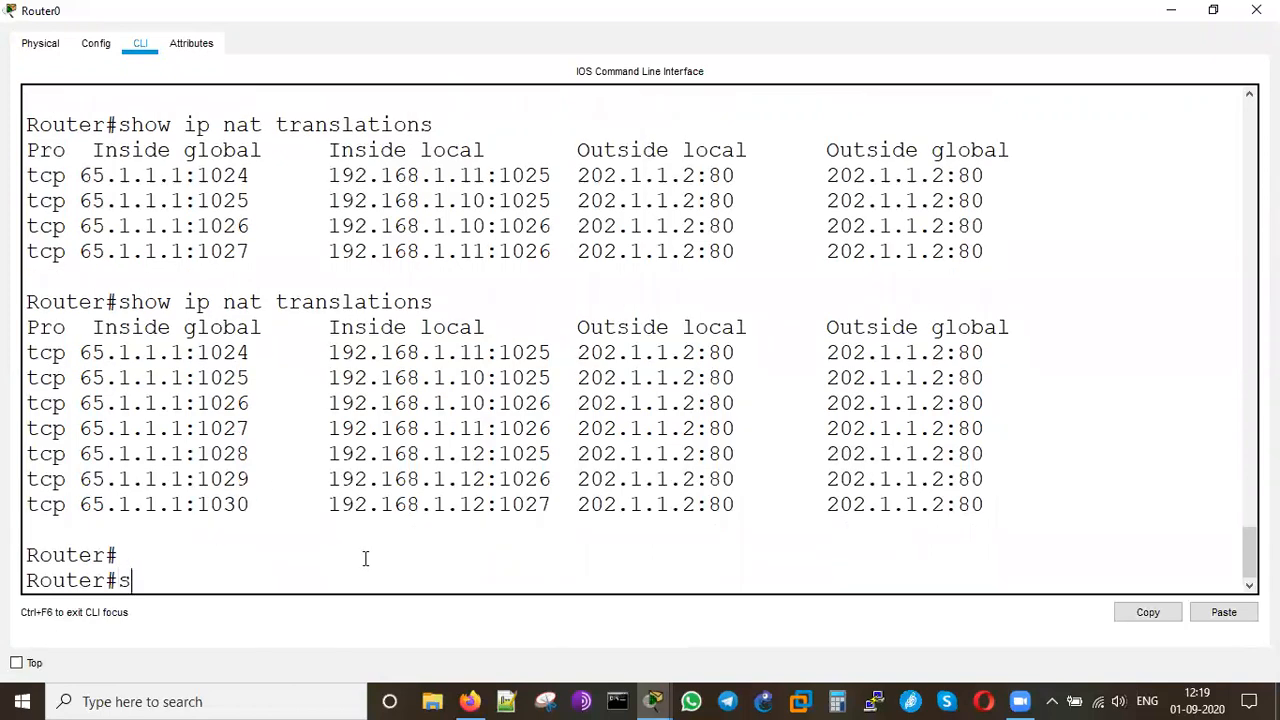
type("how ip nat t")
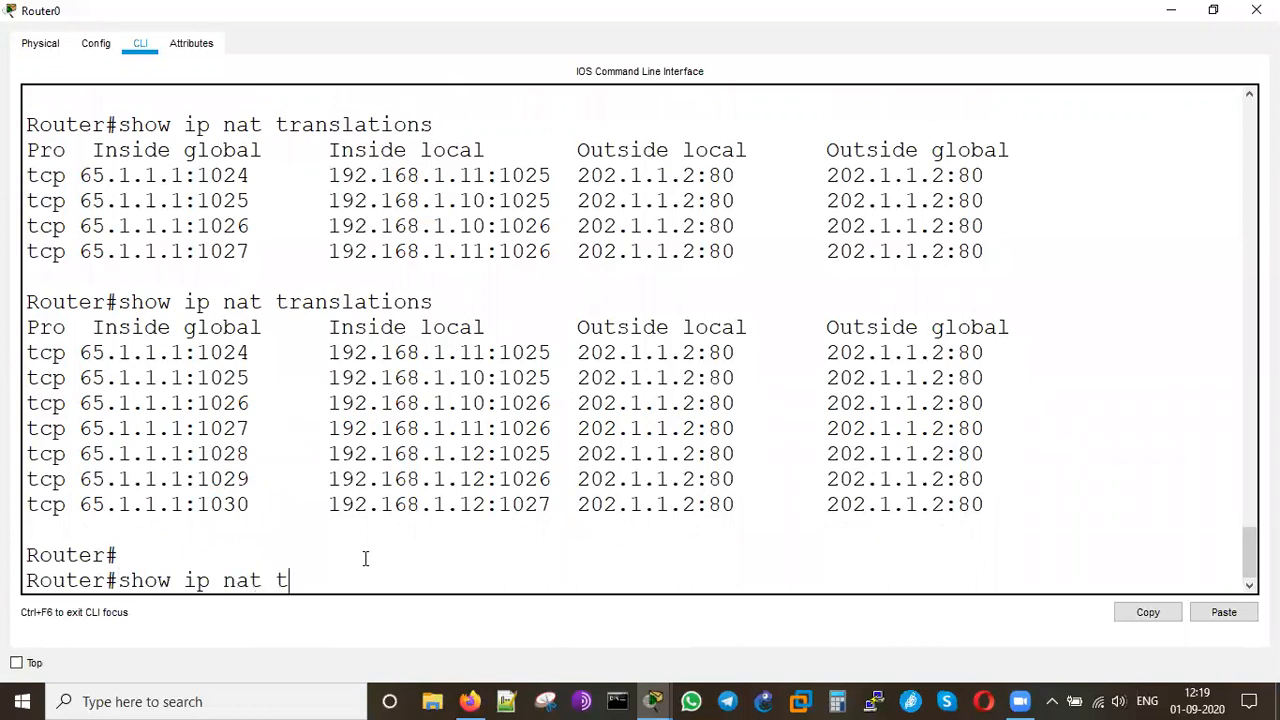
type("tat")
key("Tab")
key("Return")
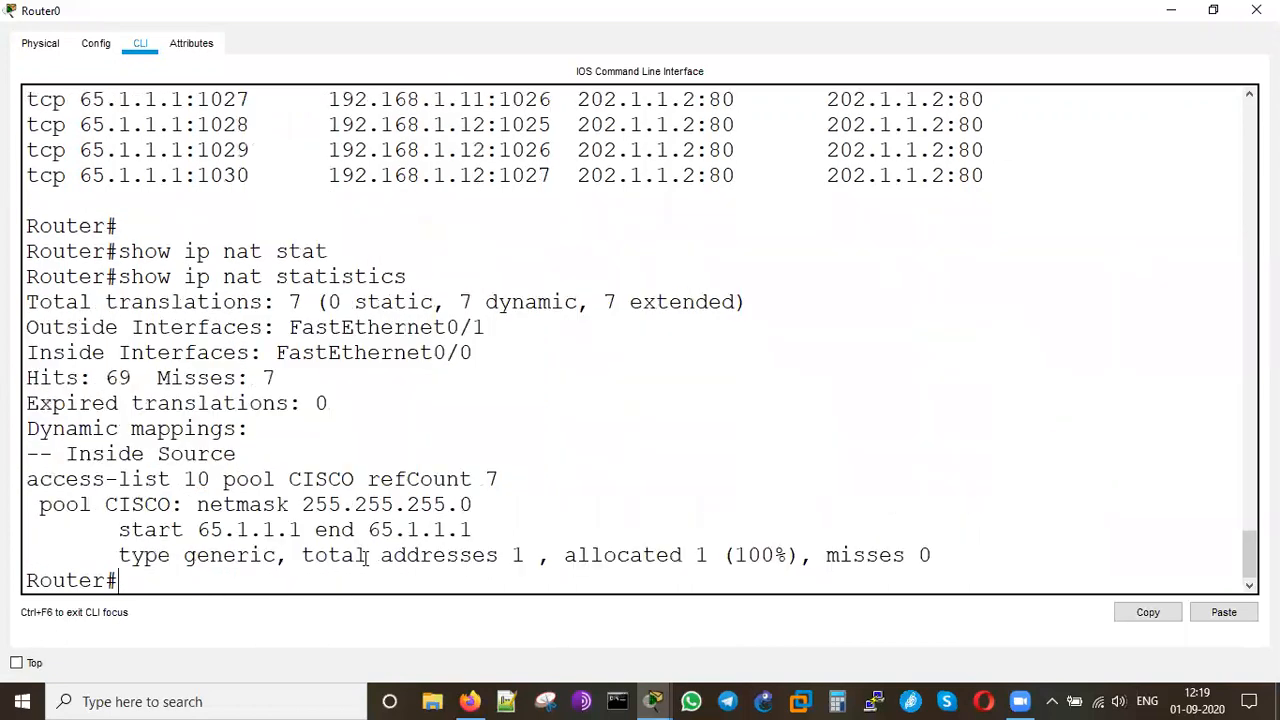
Step: Examine the address allocation, hits, misses, access list and CISCO pool details in the NAT statistics
left_click_drag(517, 552, 446, 555)
left_click_drag(722, 555, 630, 558)
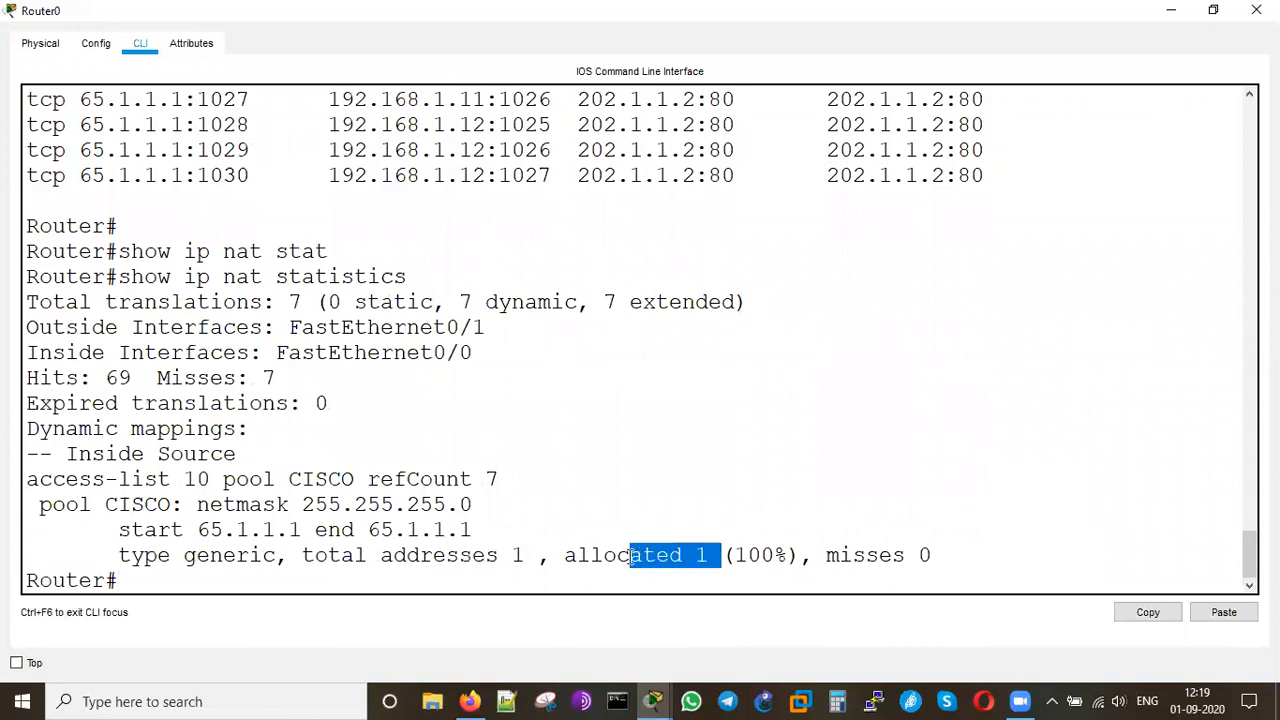
left_click_drag(157, 376, 94, 378)
left_click_drag(291, 380, 178, 373)
left_click(354, 484)
left_click_drag(485, 506, 157, 505)
left_click_drag(430, 479, 149, 479)
left_click(538, 496)
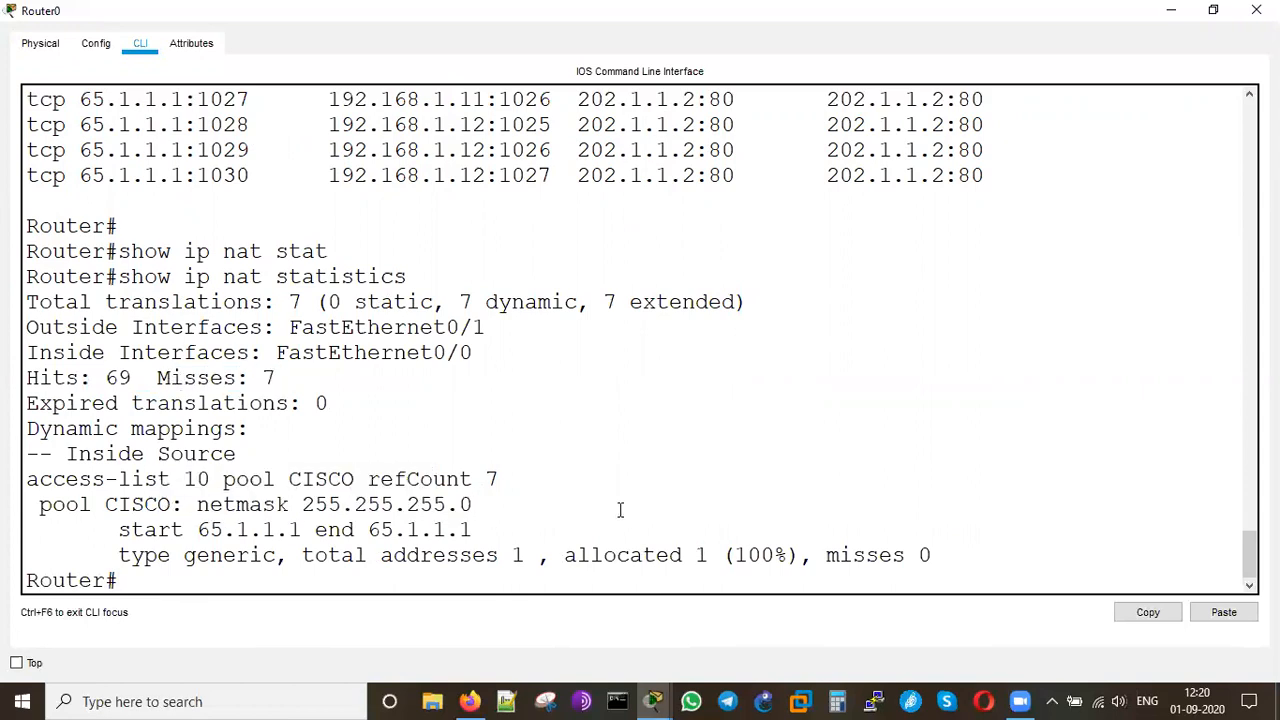
Step: Run "sh access-lists" on Router0 and examine the match count of the permit entry in access list 10
key("Return")
key("Return")
type("sh a")
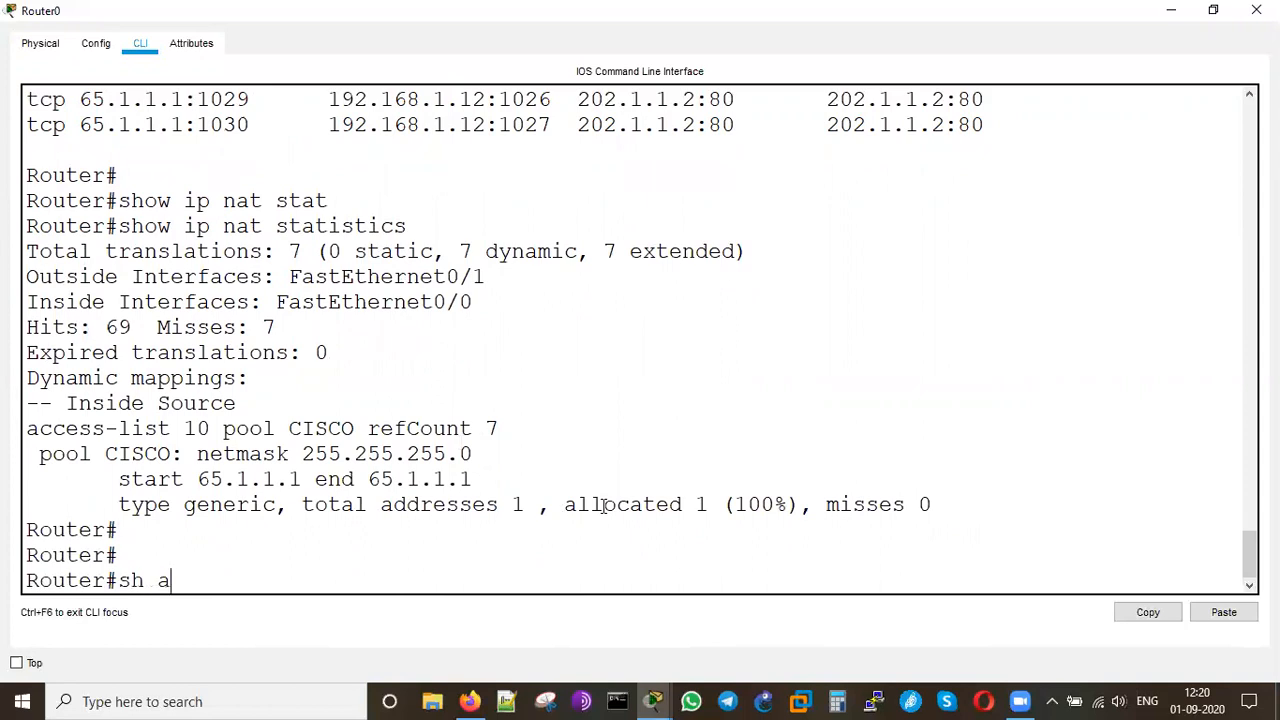
type("cces")
key("Tab")
key("Return")
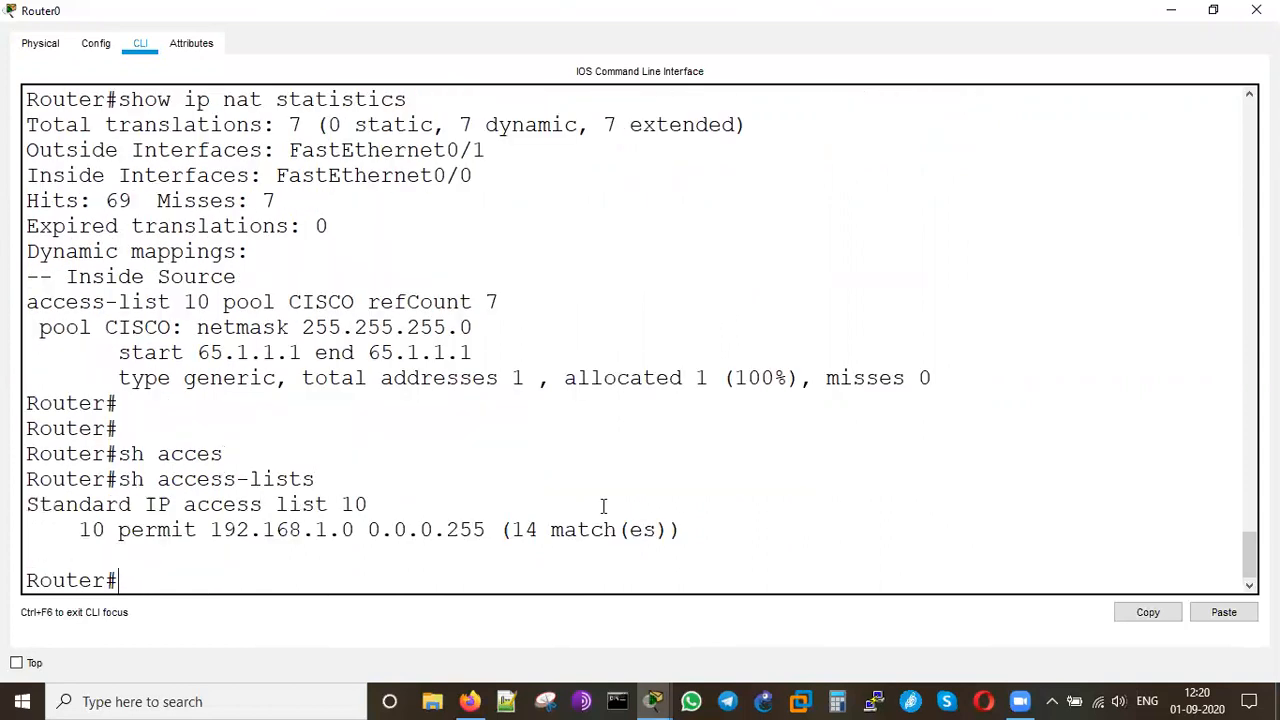
left_click_drag(512, 529, 610, 530)
left_click(627, 568)
Step: Review the earlier NAT statistics and translation outputs on Router0, and minimize its window to return to the topology
scroll(931, 517, "up", 5)
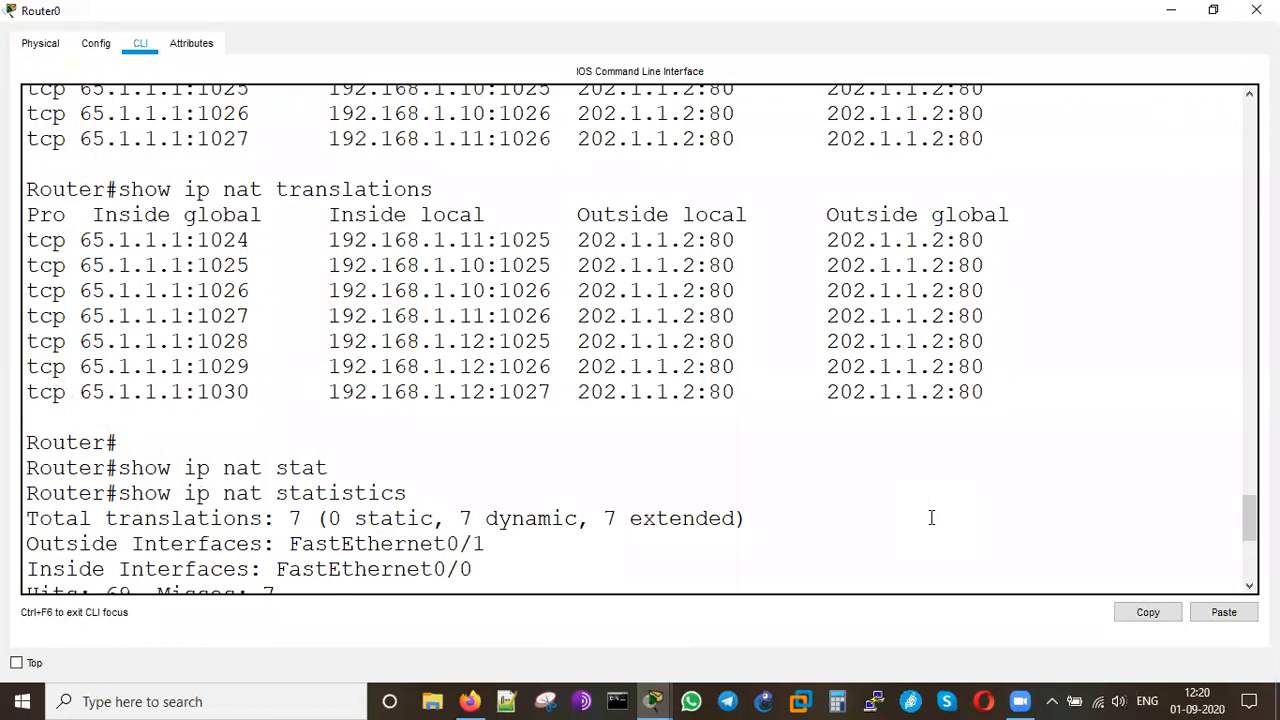
scroll(931, 517, "up", 9)
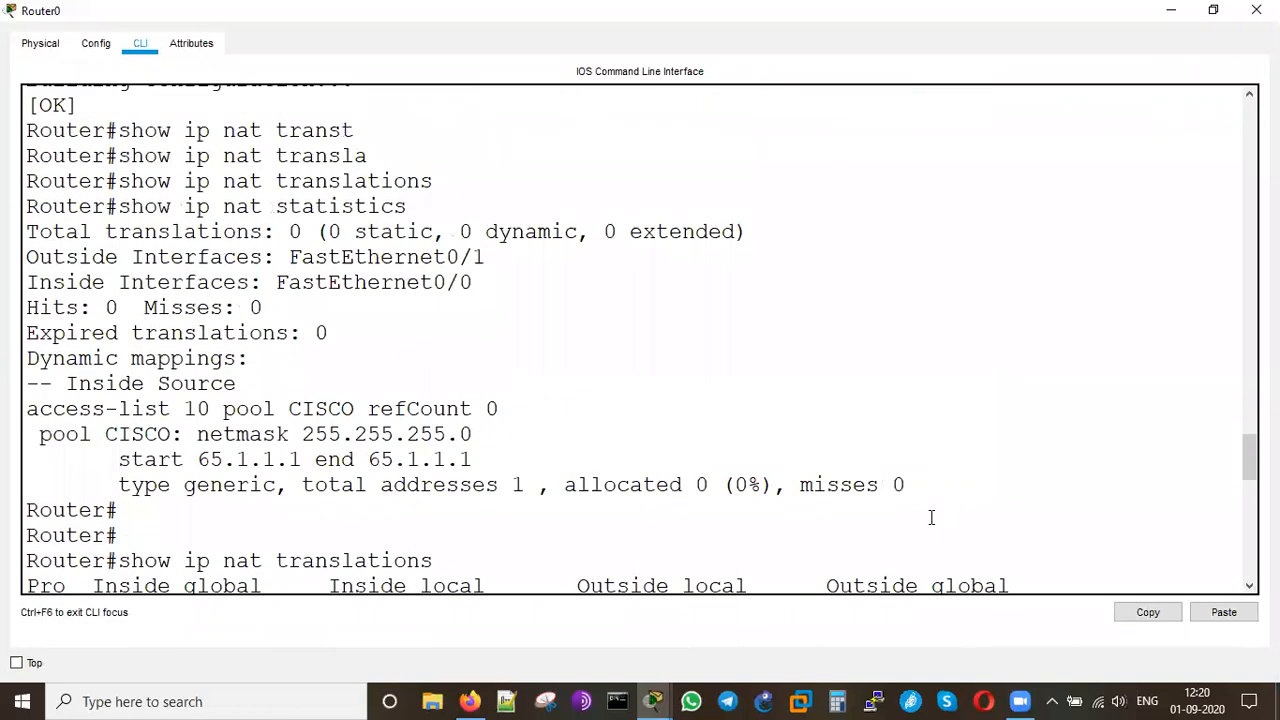
scroll(931, 517, "up", 6)
scroll(931, 517, "down", 11)
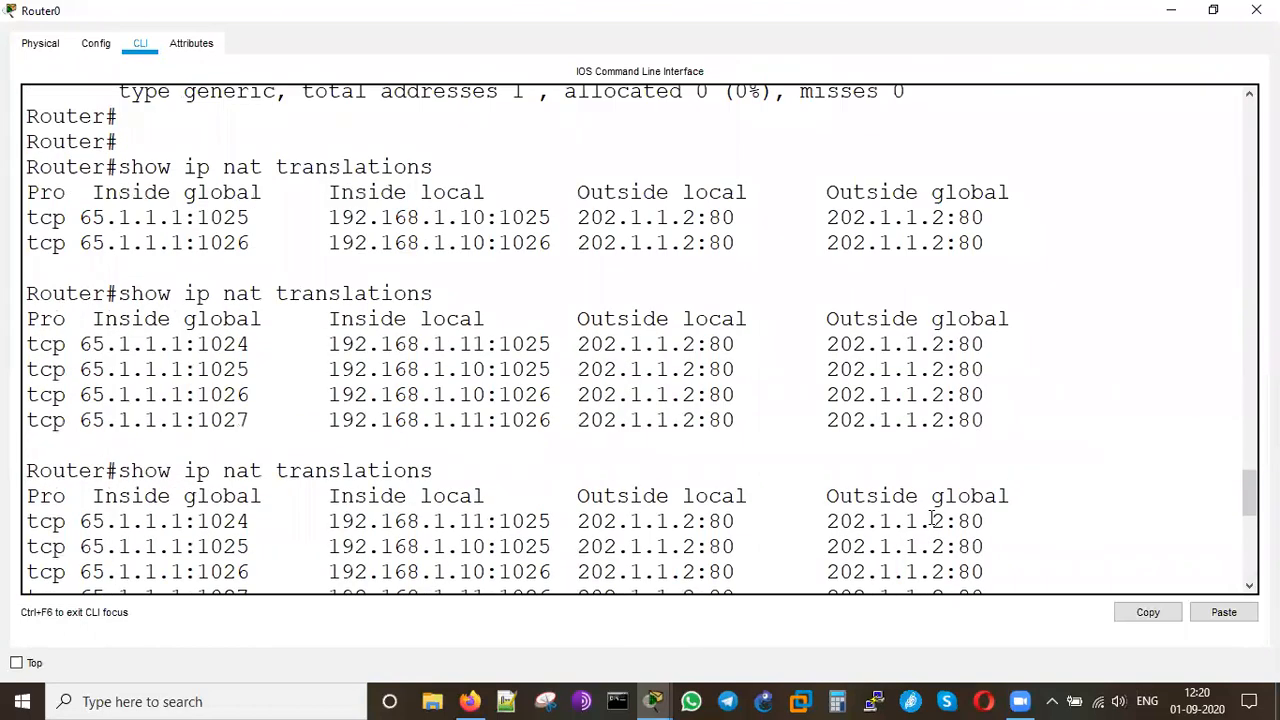
scroll(931, 517, "down", 5)
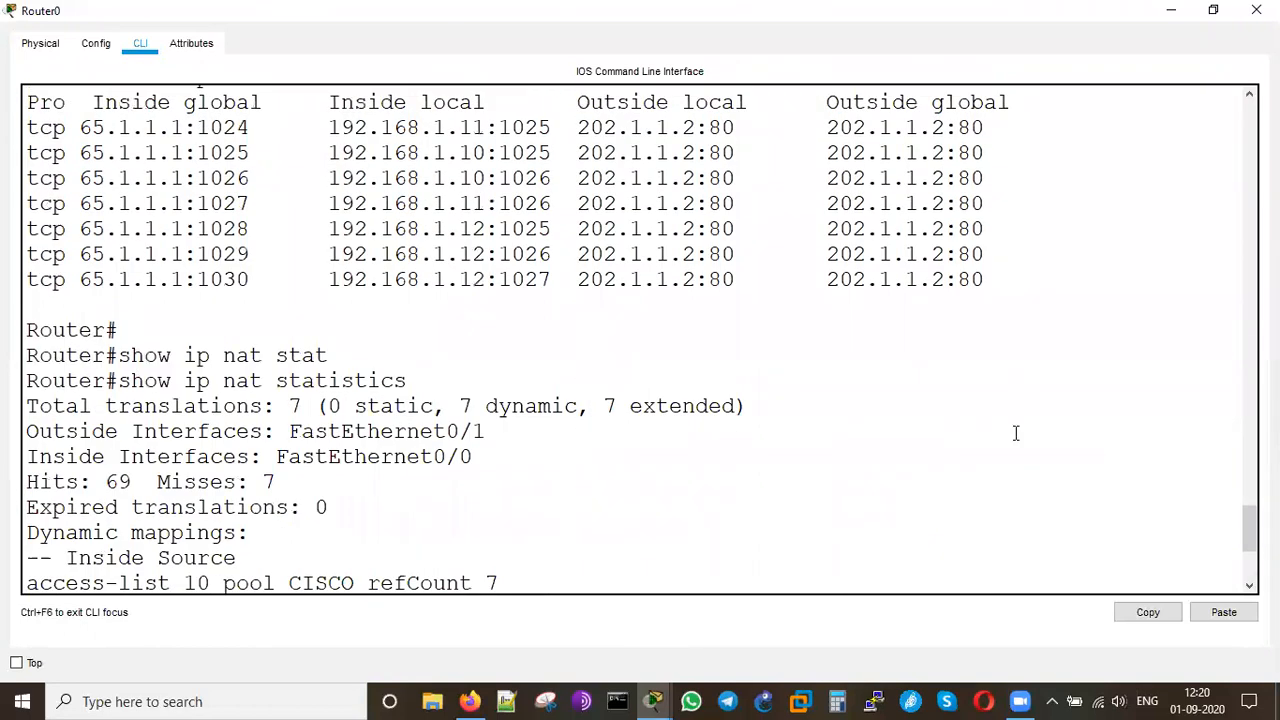
left_click(1169, 11)
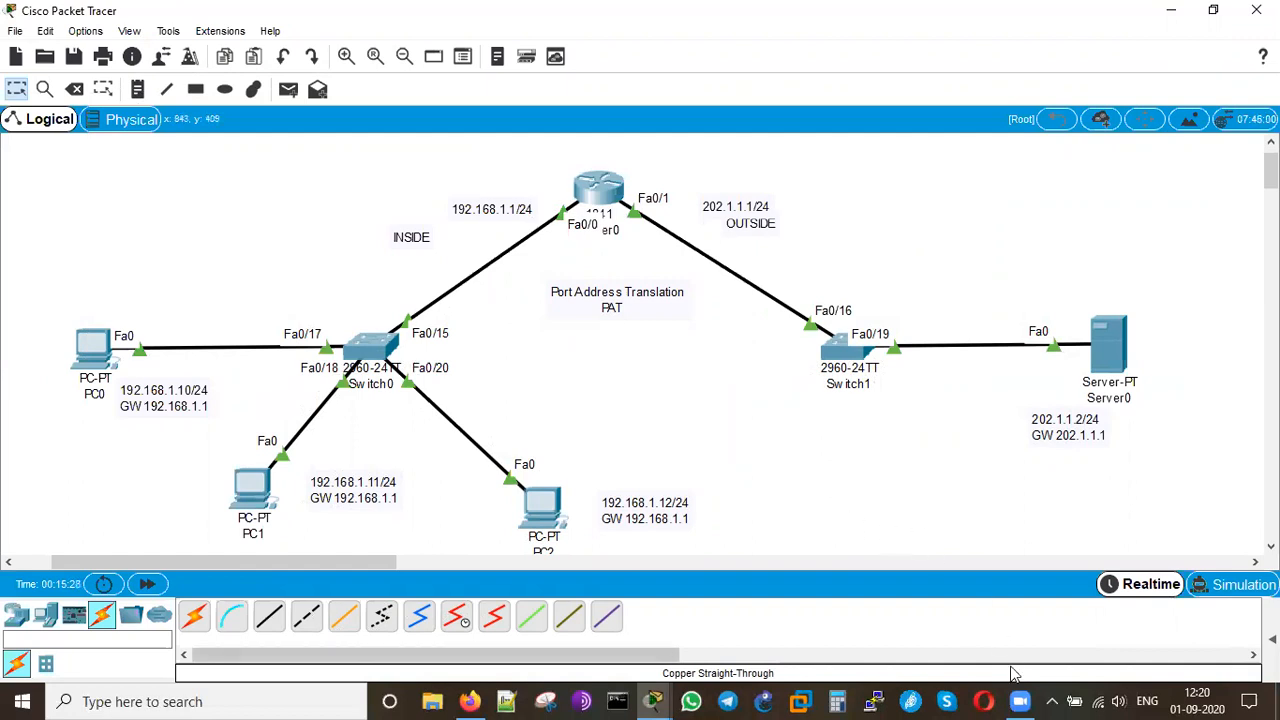
mouse_move(1010, 690)
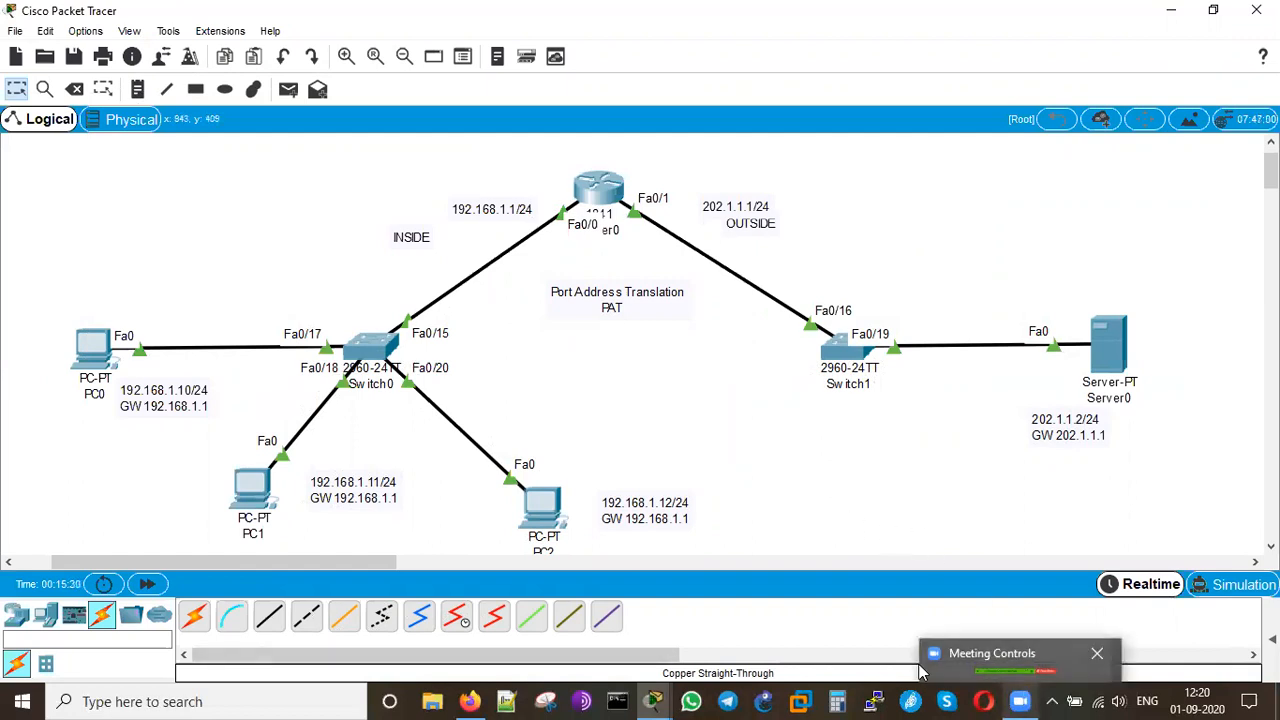
left_click(1000, 668)
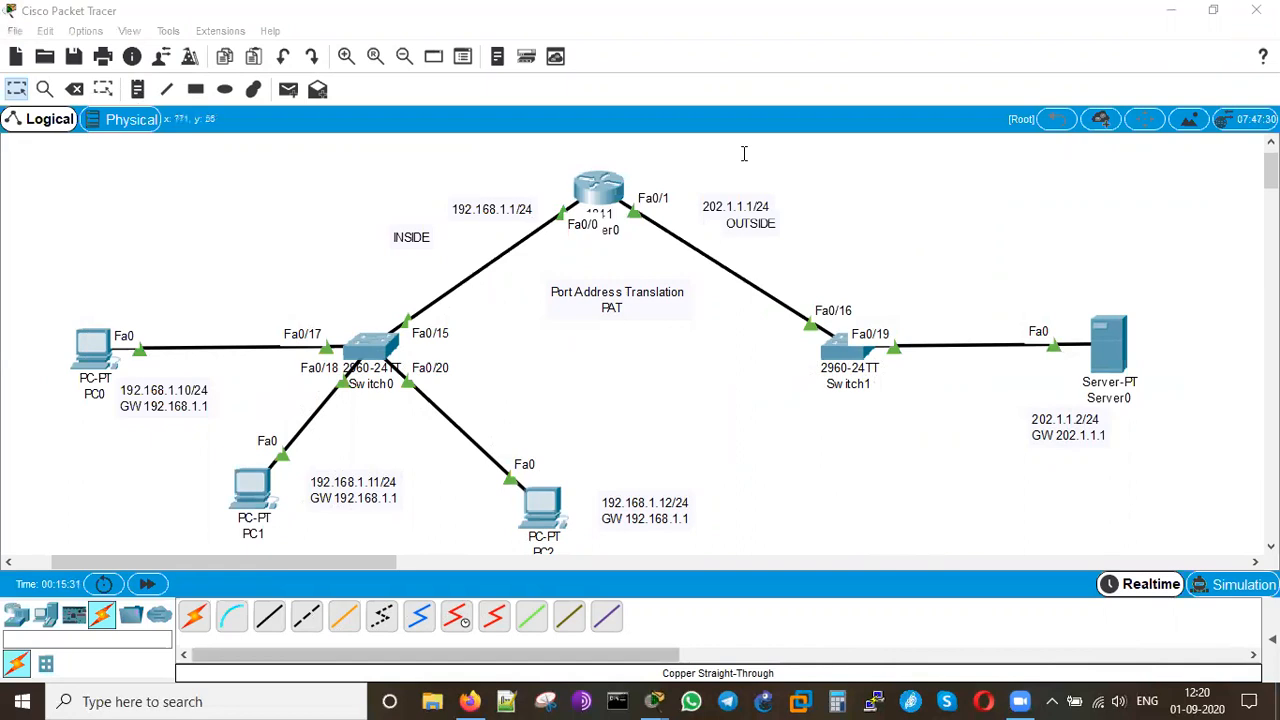